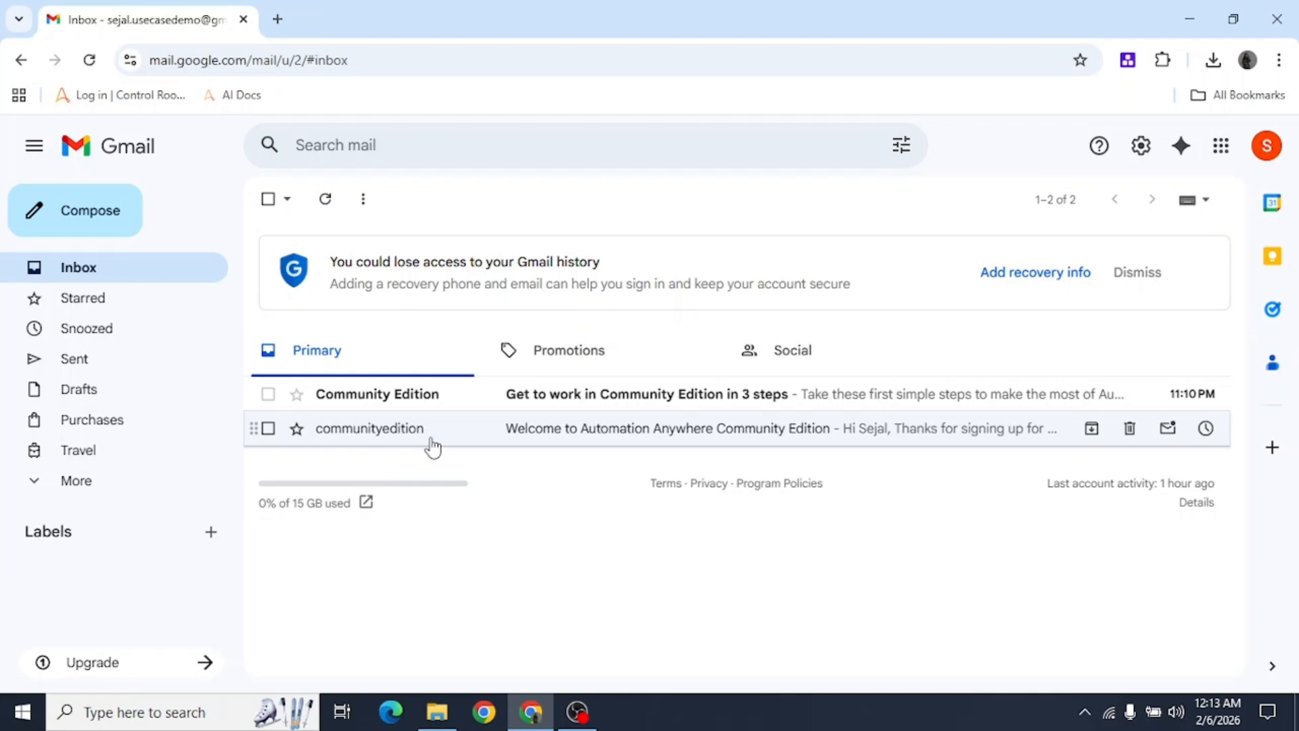
Open the Automation Anywhere welcome email in Gmail and follow its Community Edition login link.
click(433, 447)
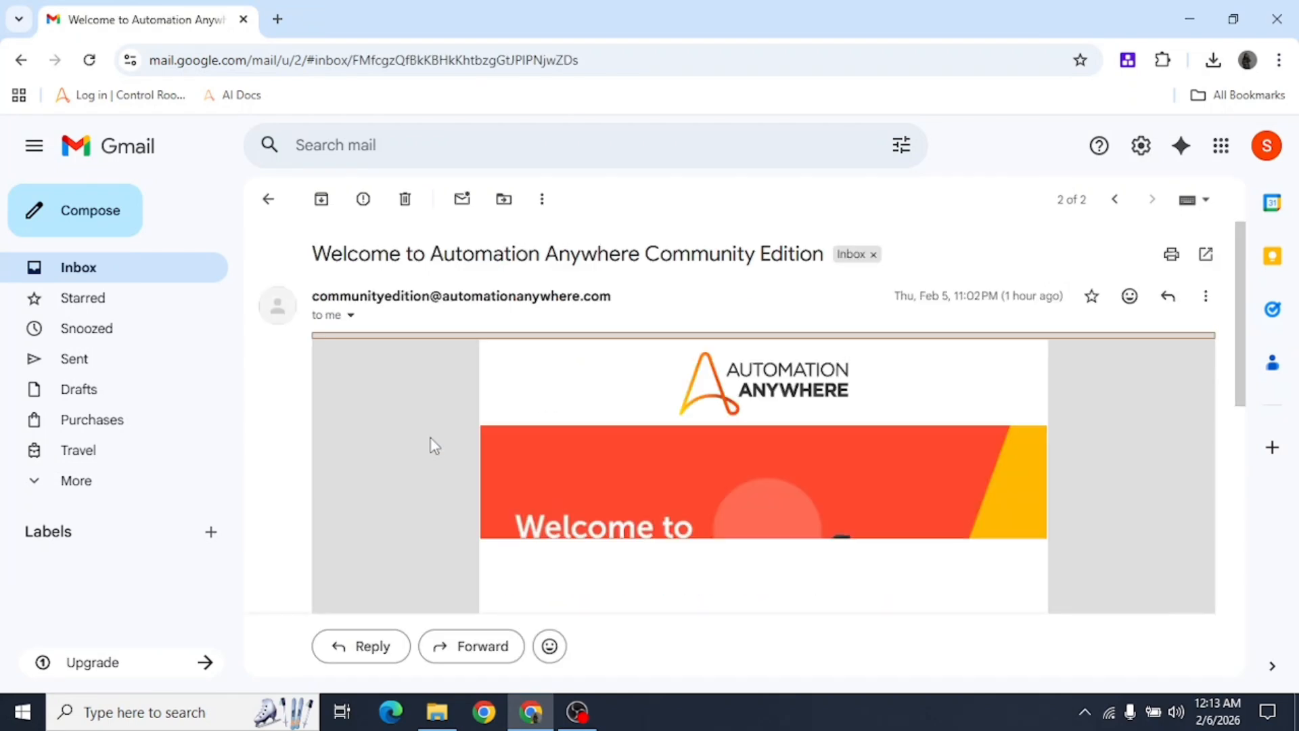
scroll(433, 447, down, 5)
scroll(436, 452, down, 3)
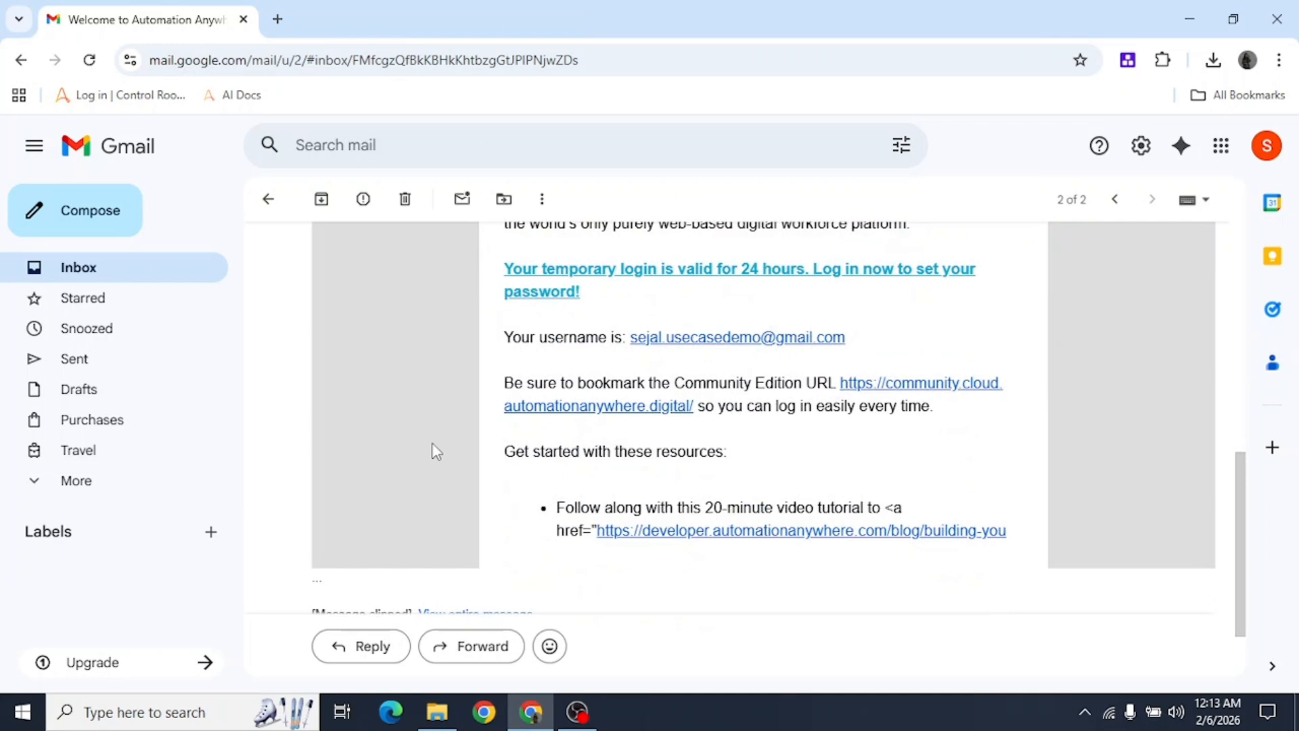
scroll(437, 452, down, 1)
scroll(827, 386, up, 1)
click(910, 392)
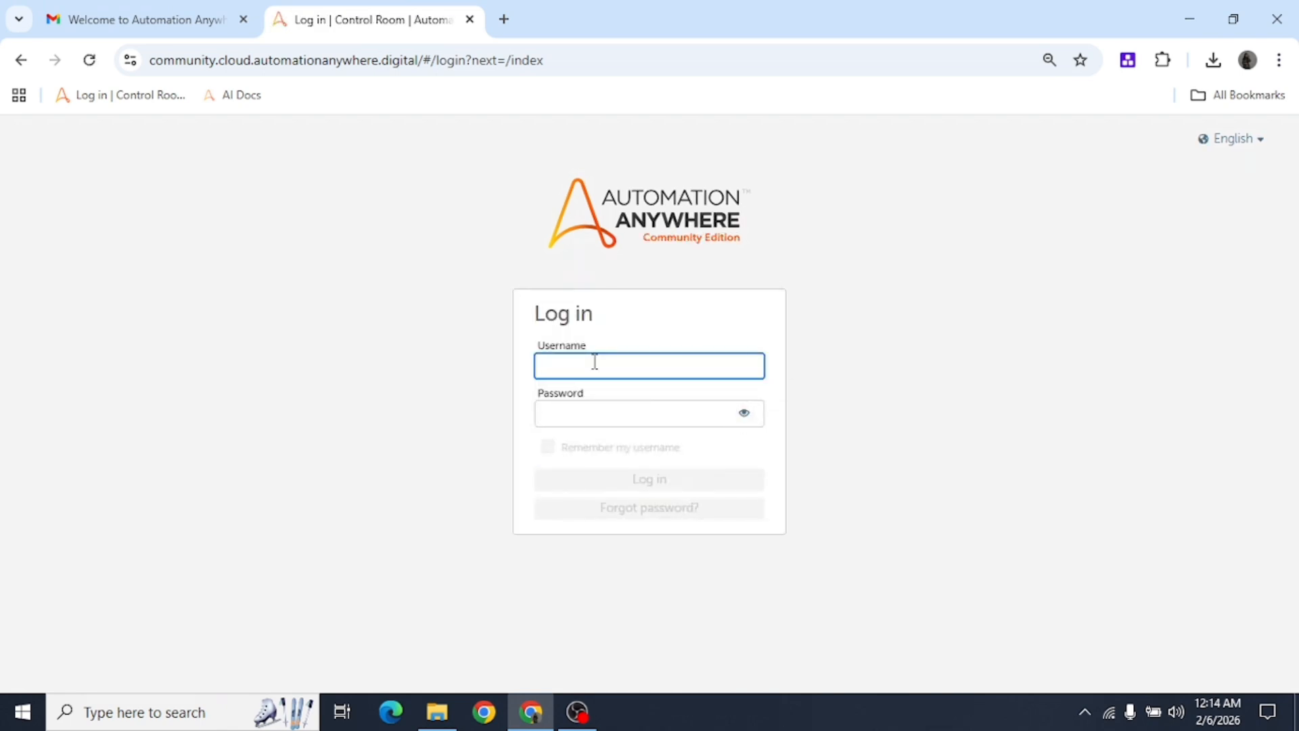
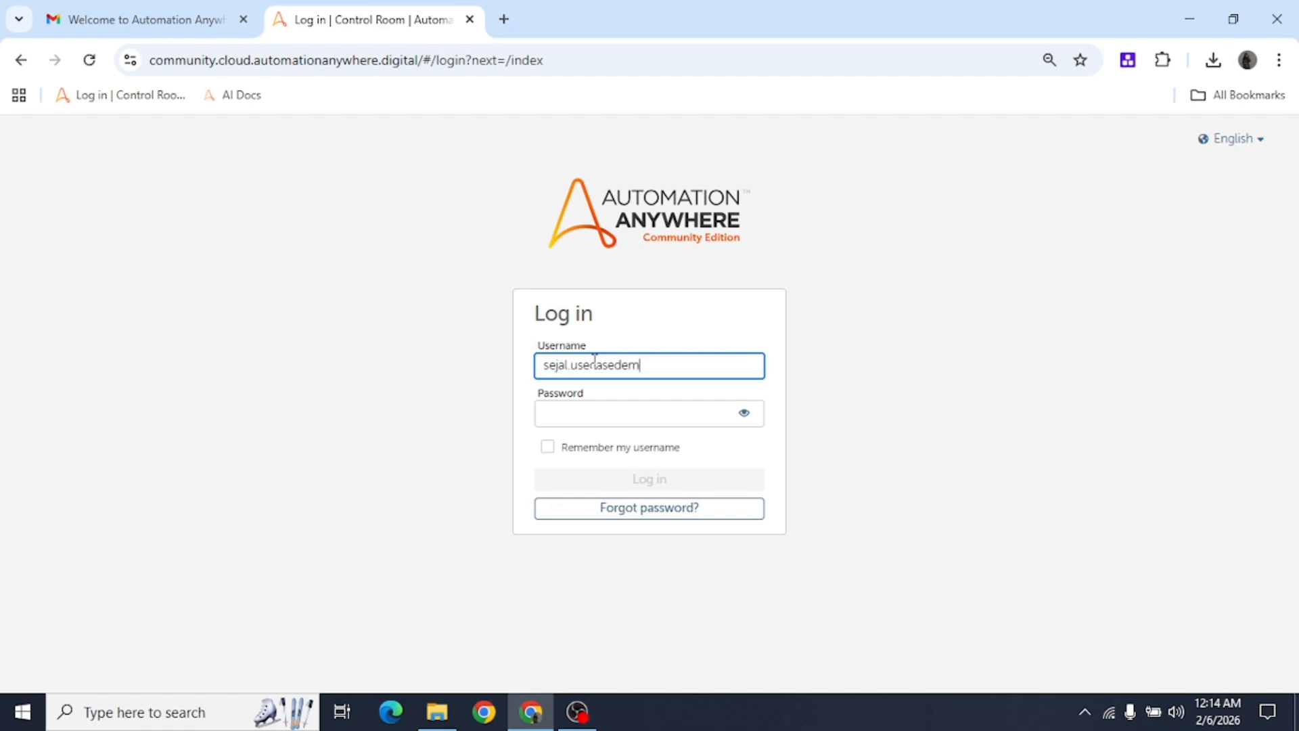
Log in to Control Room with the account's e-mail username and password.
key(Tab)
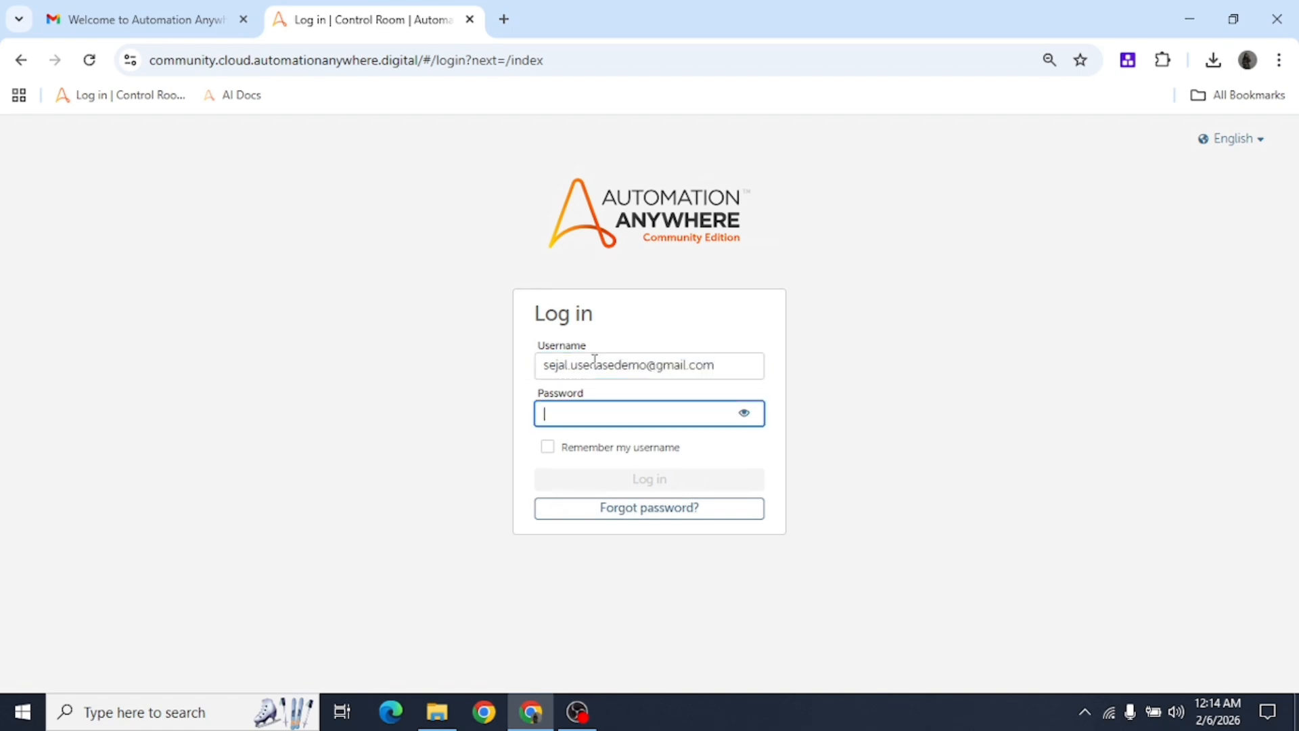
text(•••••••••)
key(Return)
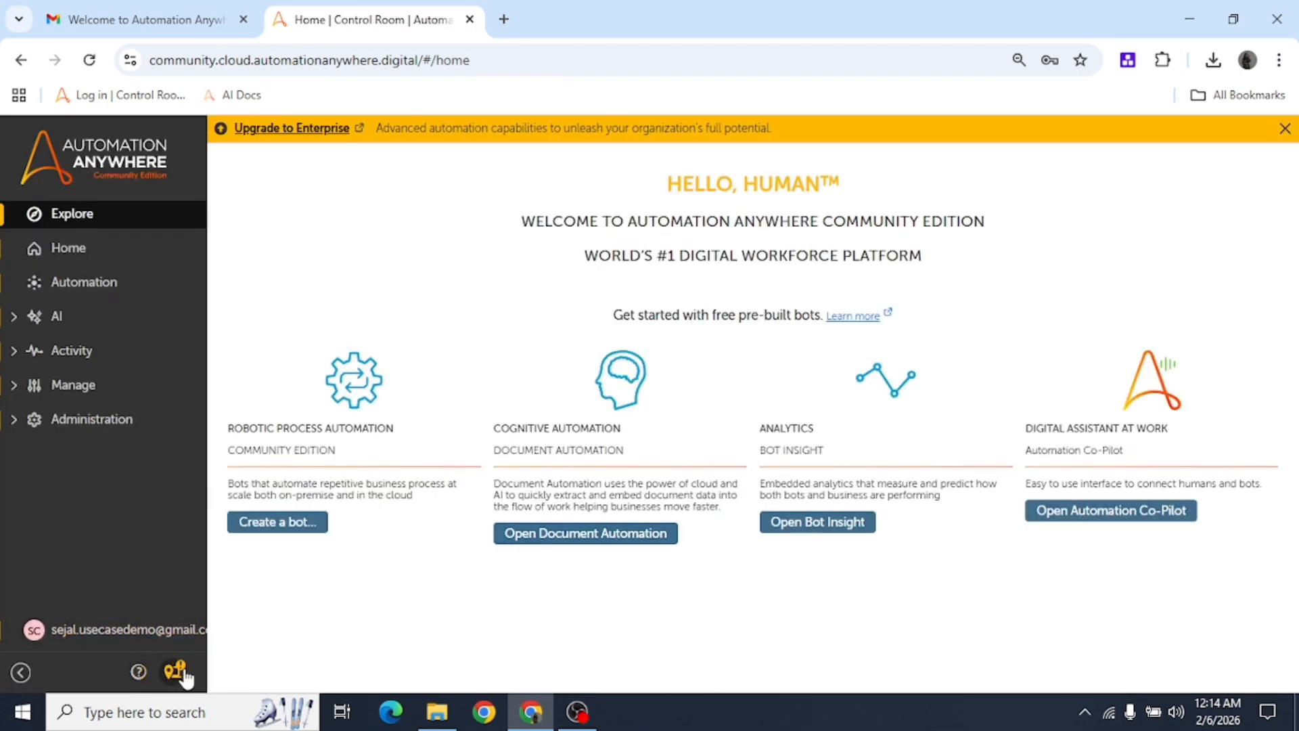
Check in the device panel that the local device status is Connected, then close it.
click(173, 671)
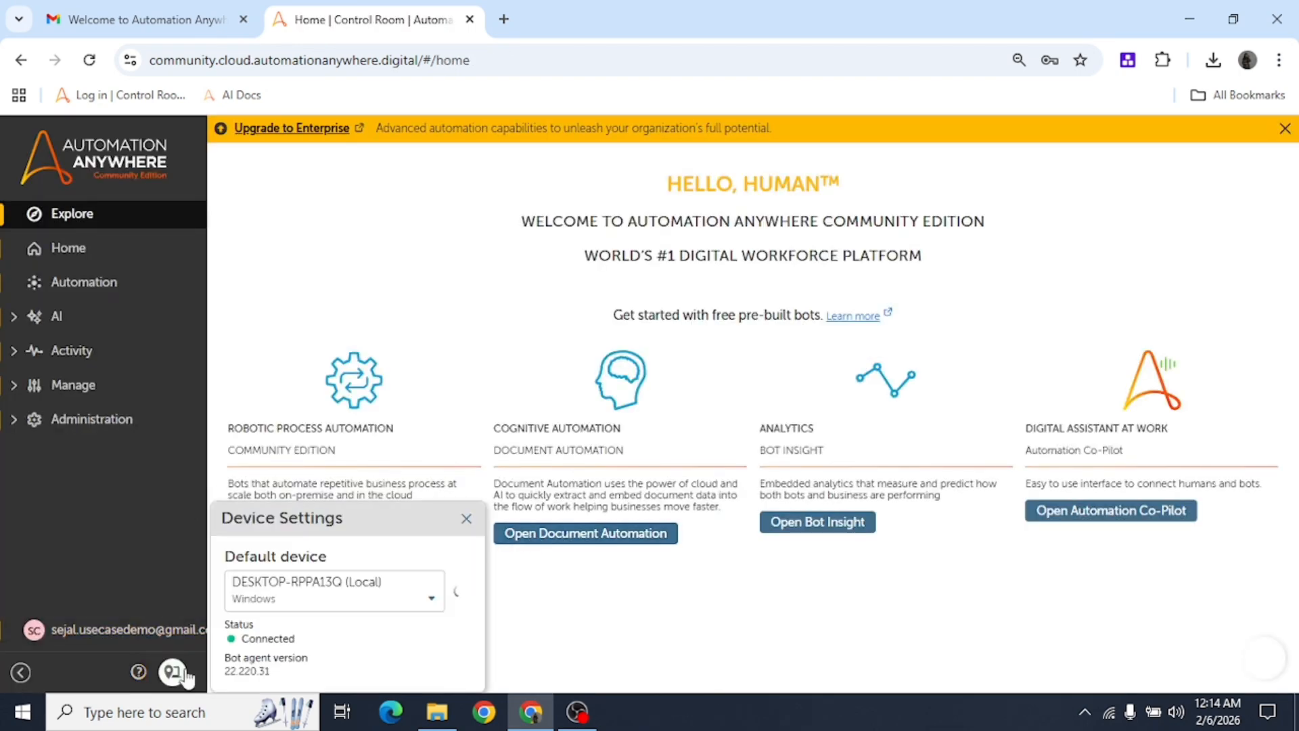
double_click(270, 637)
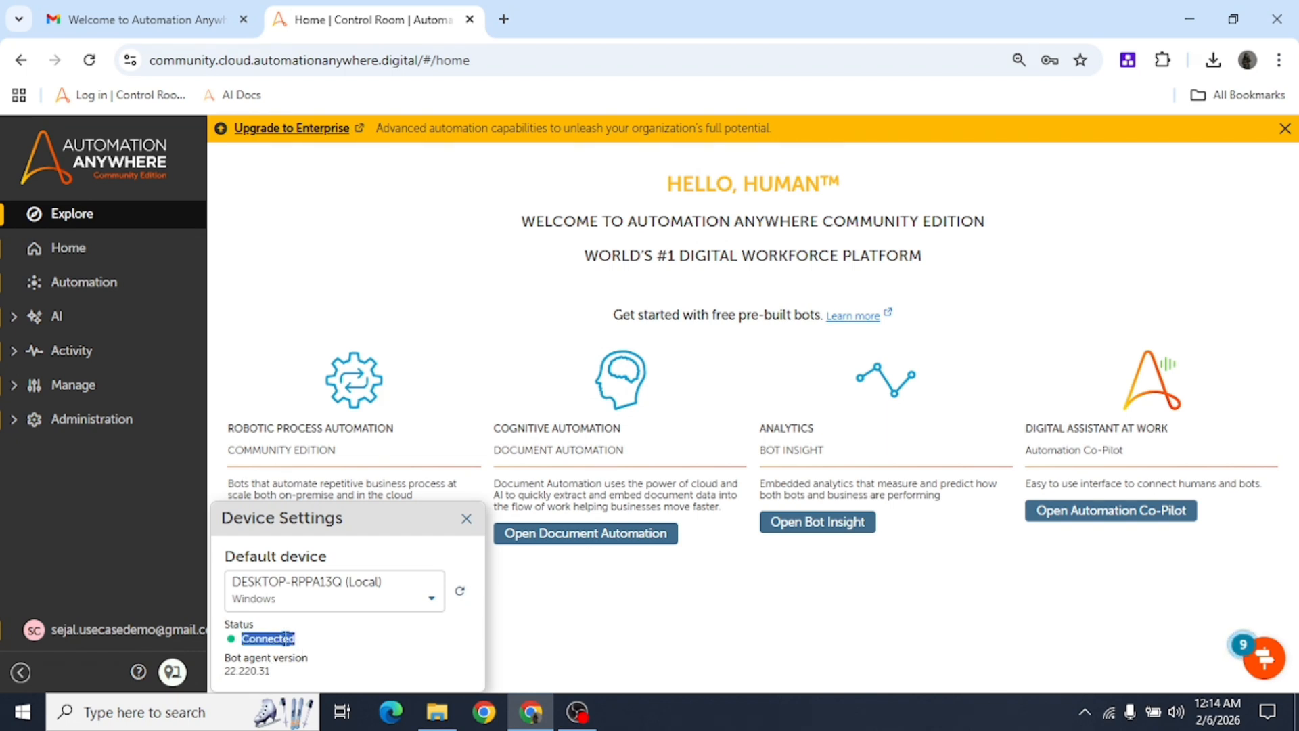
click(334, 656)
click(460, 523)
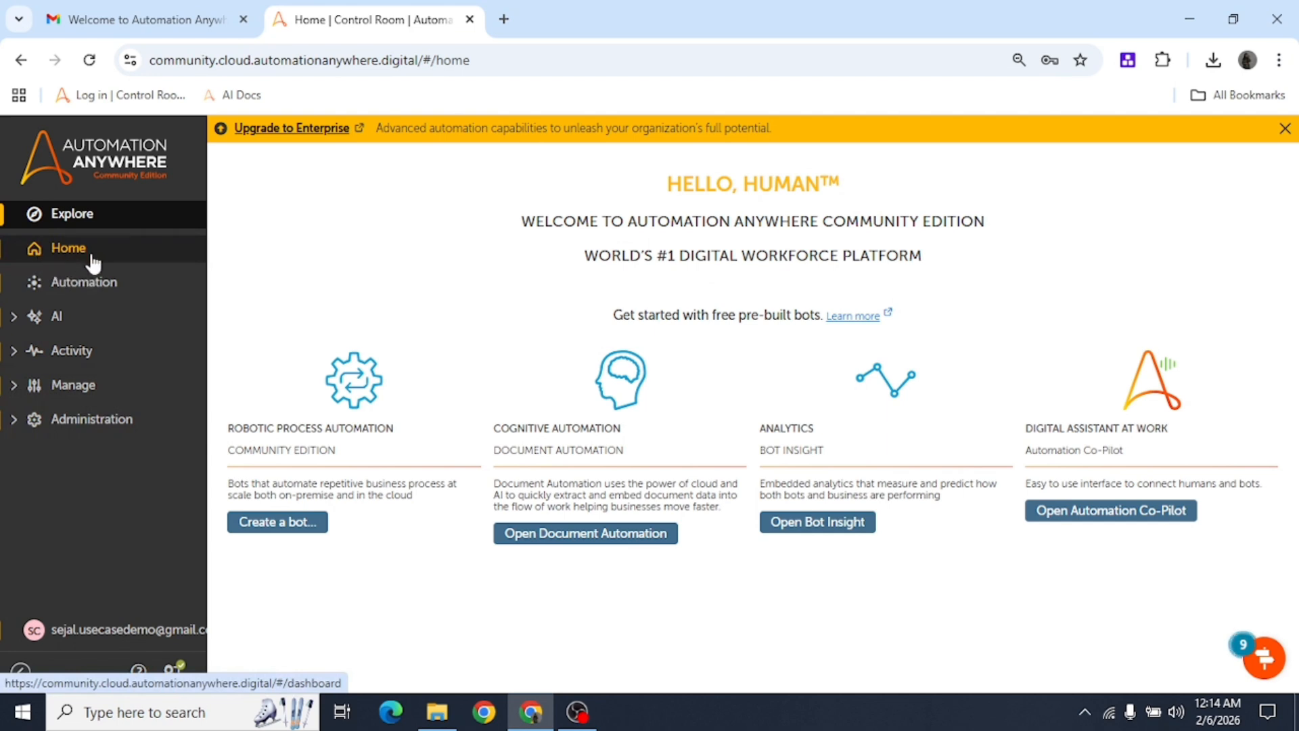
Go to the Home dashboard and scroll through My Automations, recent items and quick links.
click(46, 259)
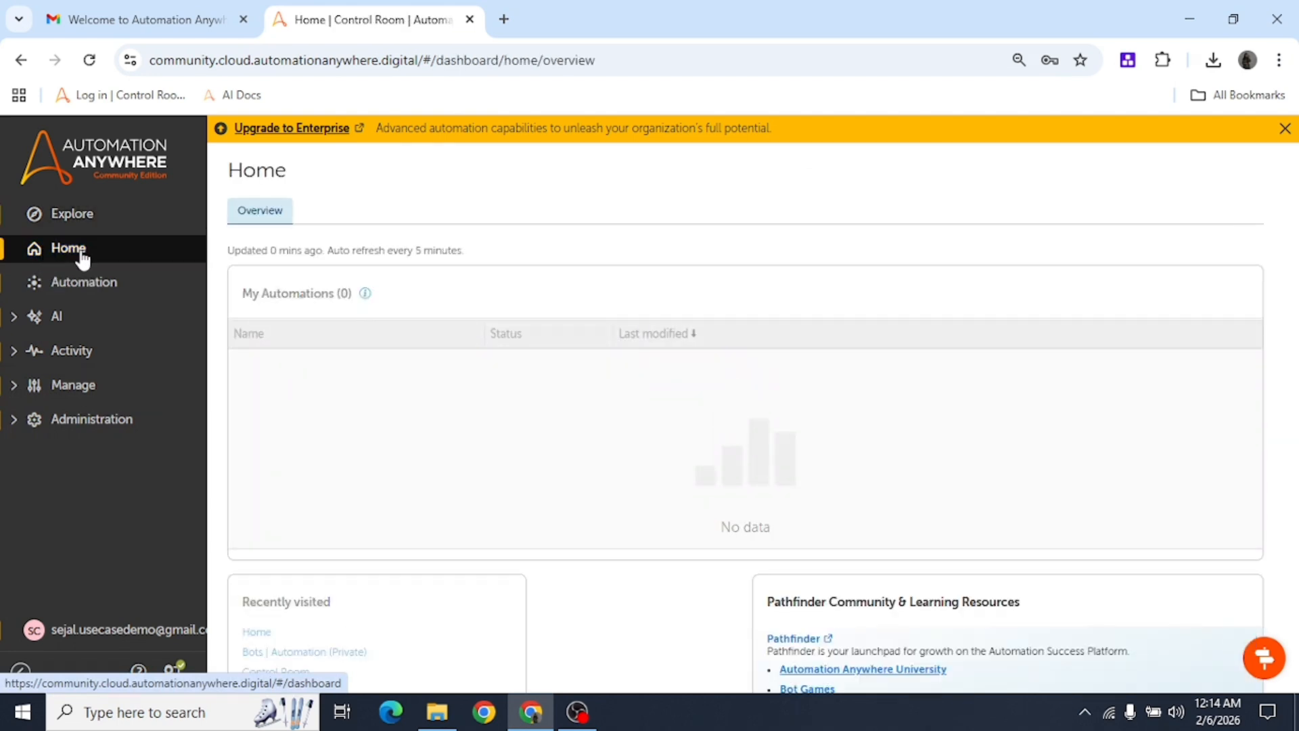
scroll(404, 492, down, 3)
scroll(446, 541, down, 3)
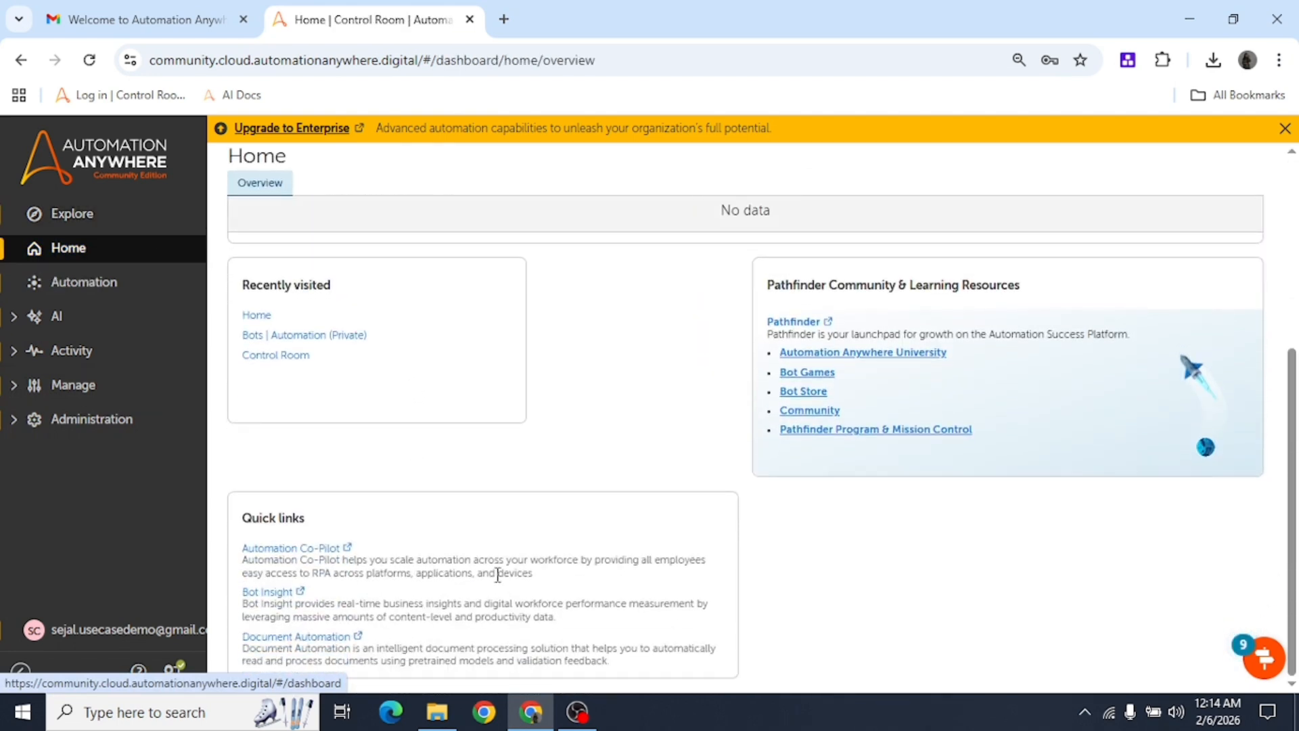
scroll(528, 581, up, 5)
scroll(341, 372, down, 5)
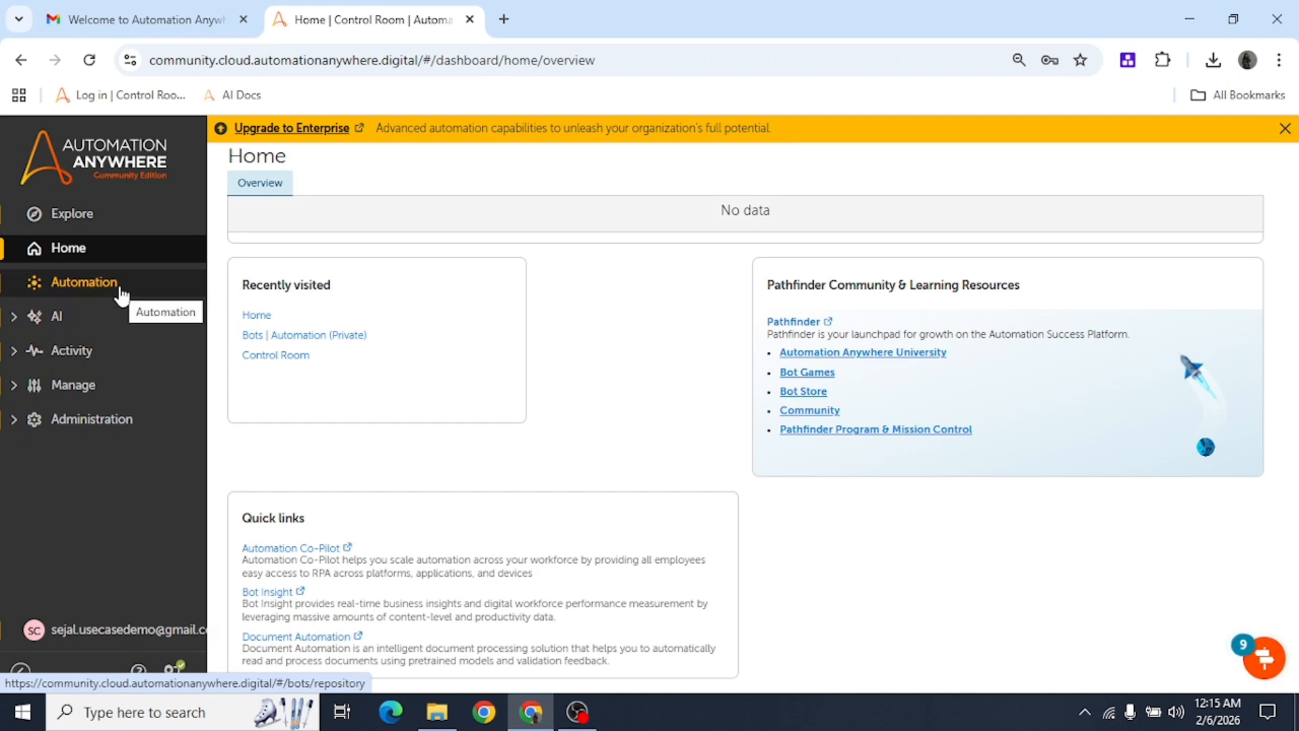
Go to the Automation page, browse the Sample bots folder, and return to Bots.
click(78, 284)
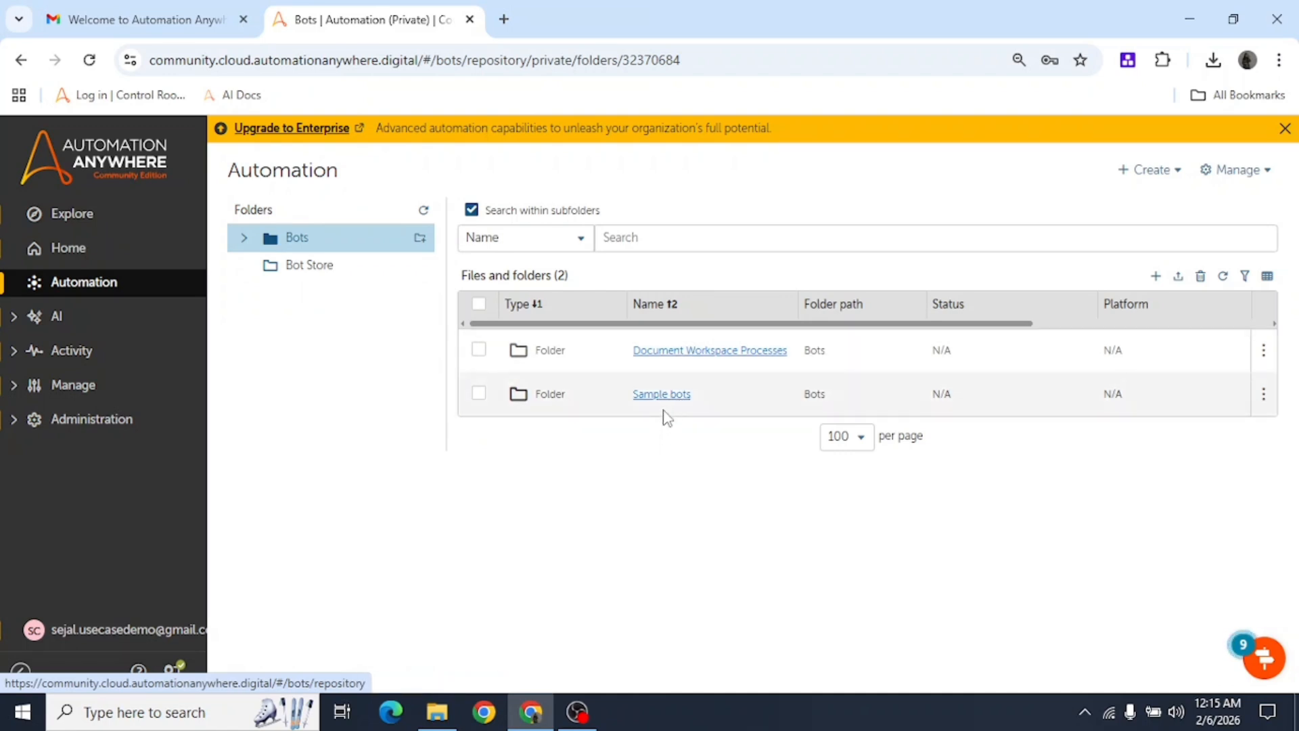
click(670, 395)
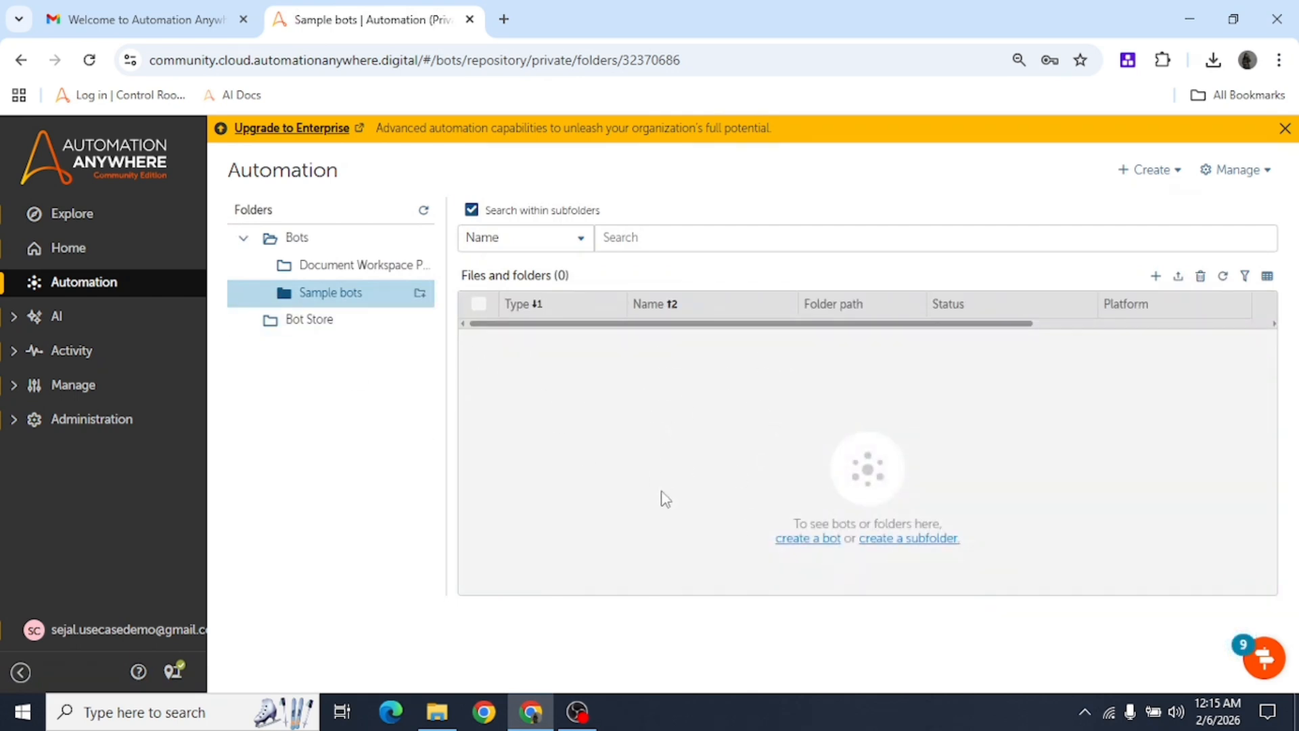
click(271, 238)
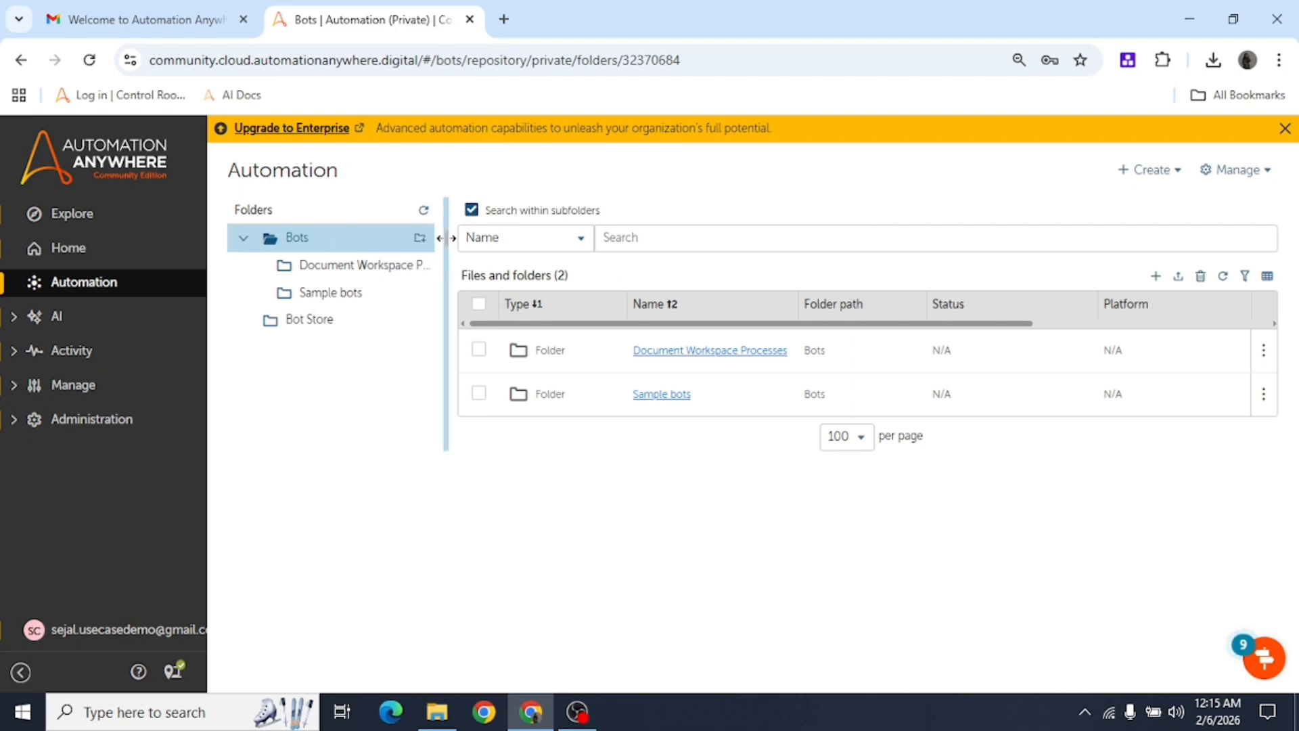
Preview the Create folder dialog and + Create menu without creating anything, then expand AI.
click(426, 248)
click(300, 405)
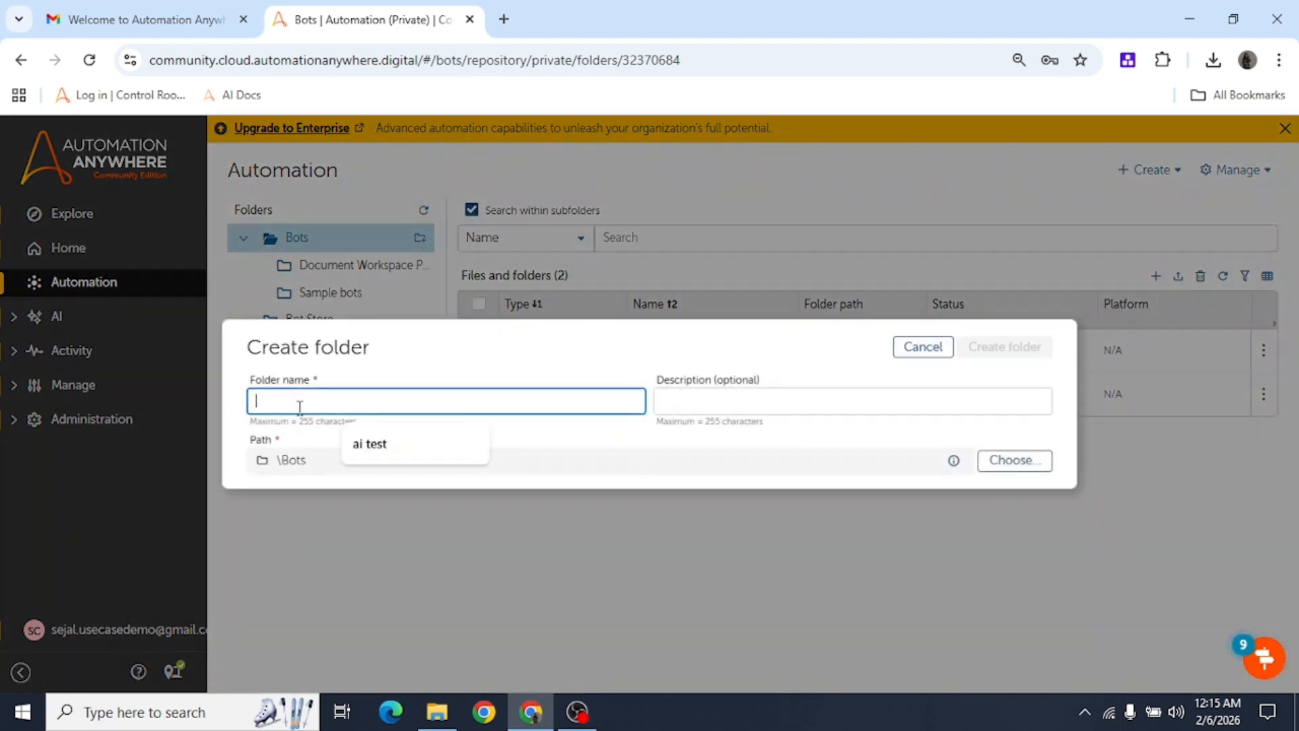
click(907, 348)
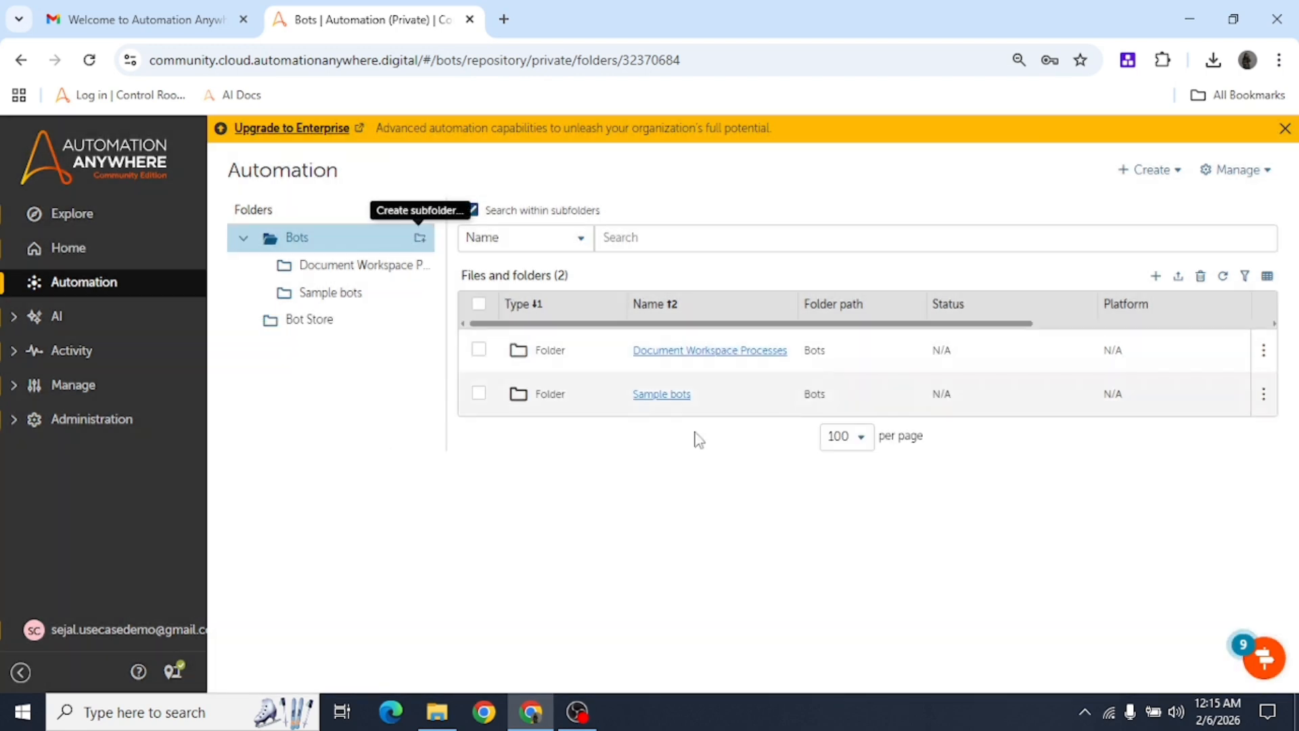
click(1158, 278)
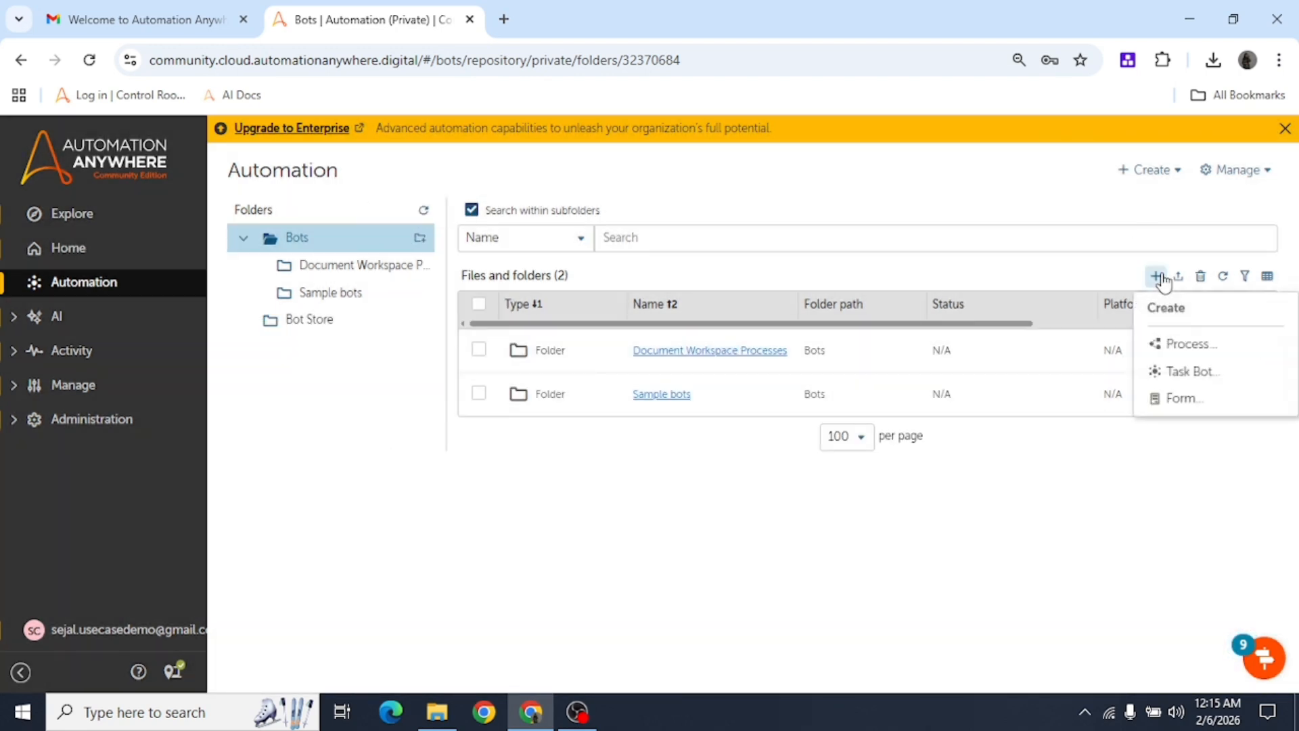
click(290, 440)
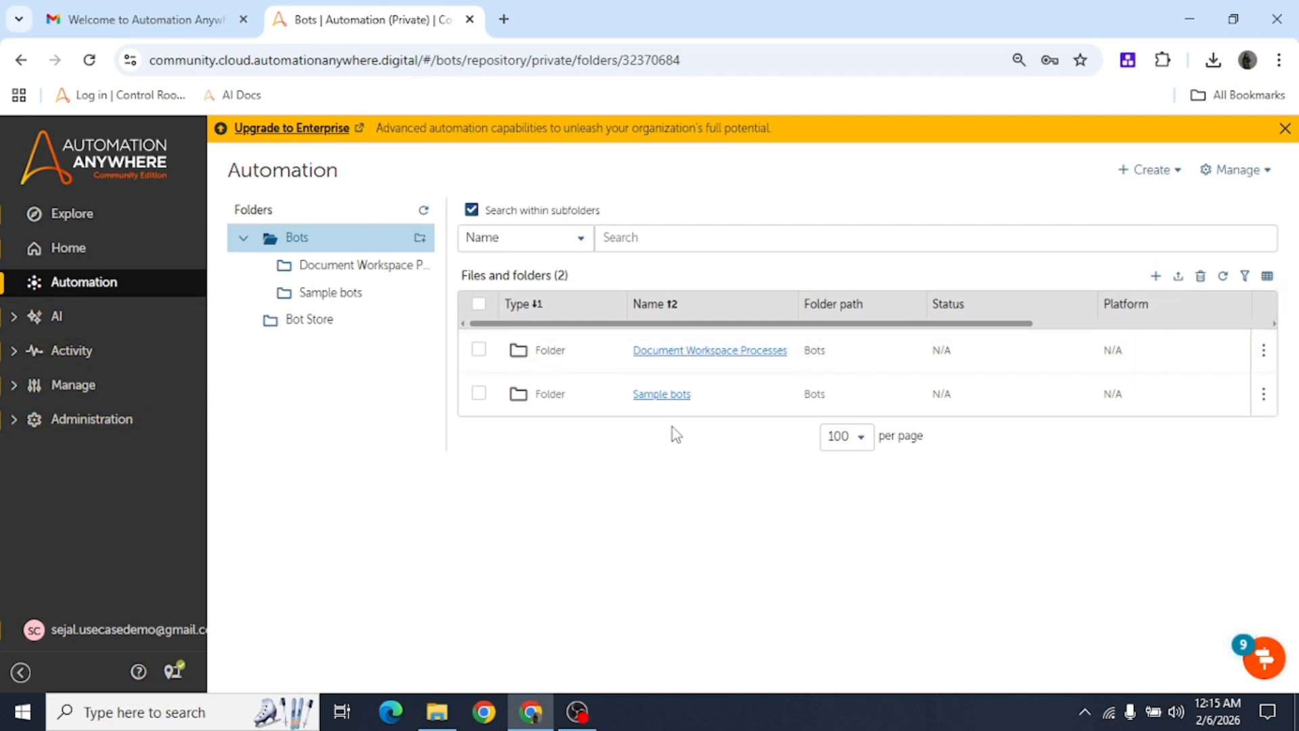
click(51, 330)
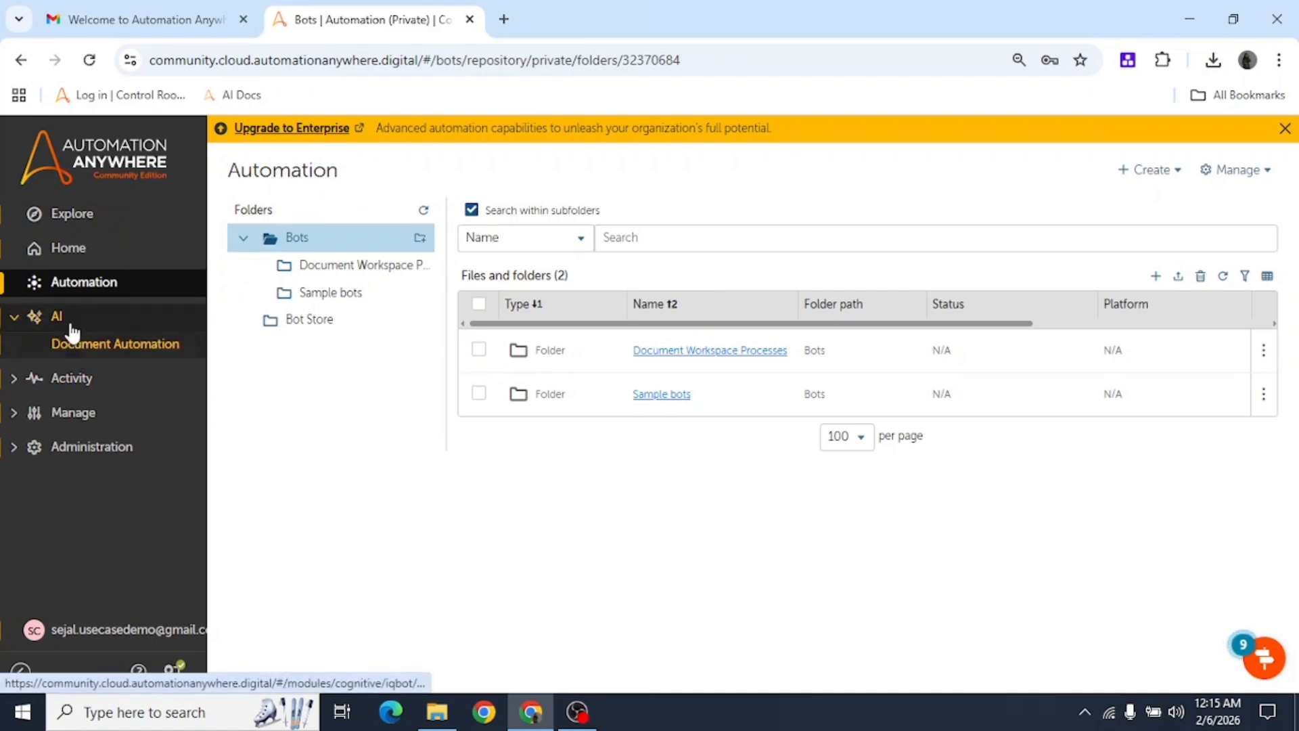
Open Document Automation and read its invoices heading and five-learning-instance limit message.
click(105, 346)
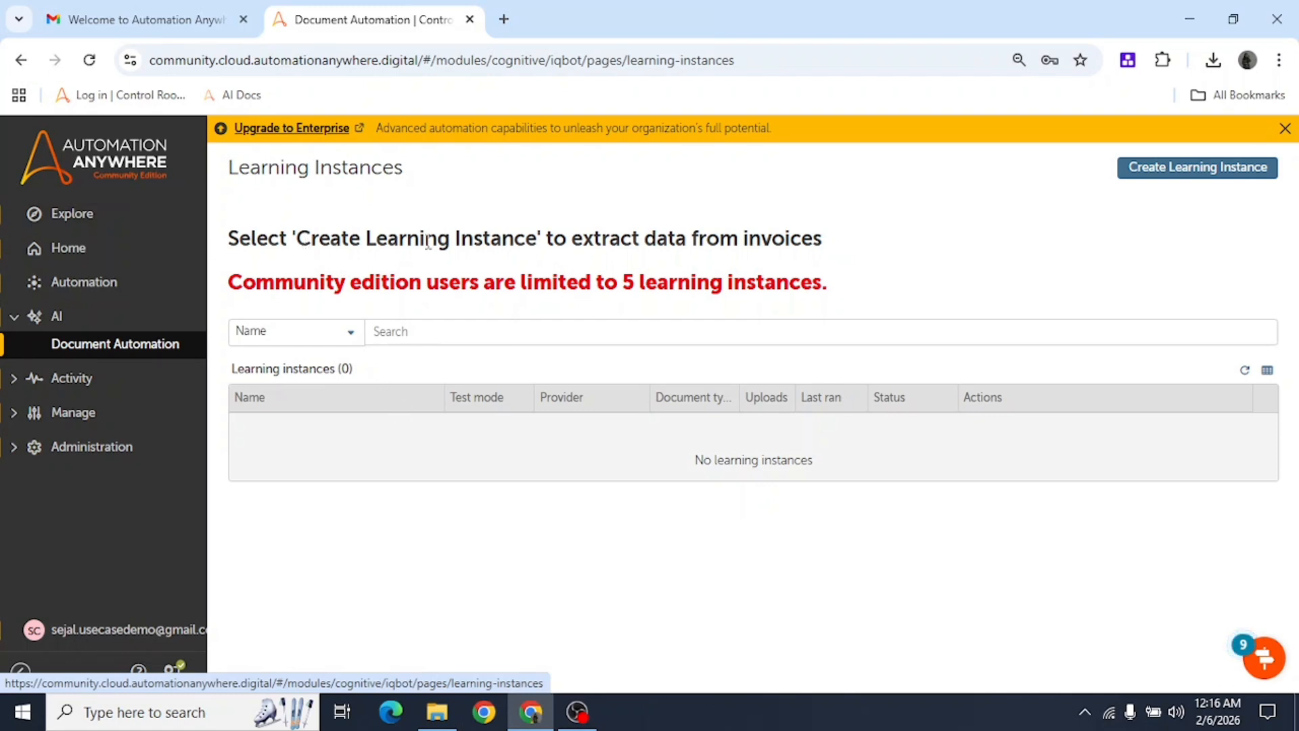
double_click(789, 243)
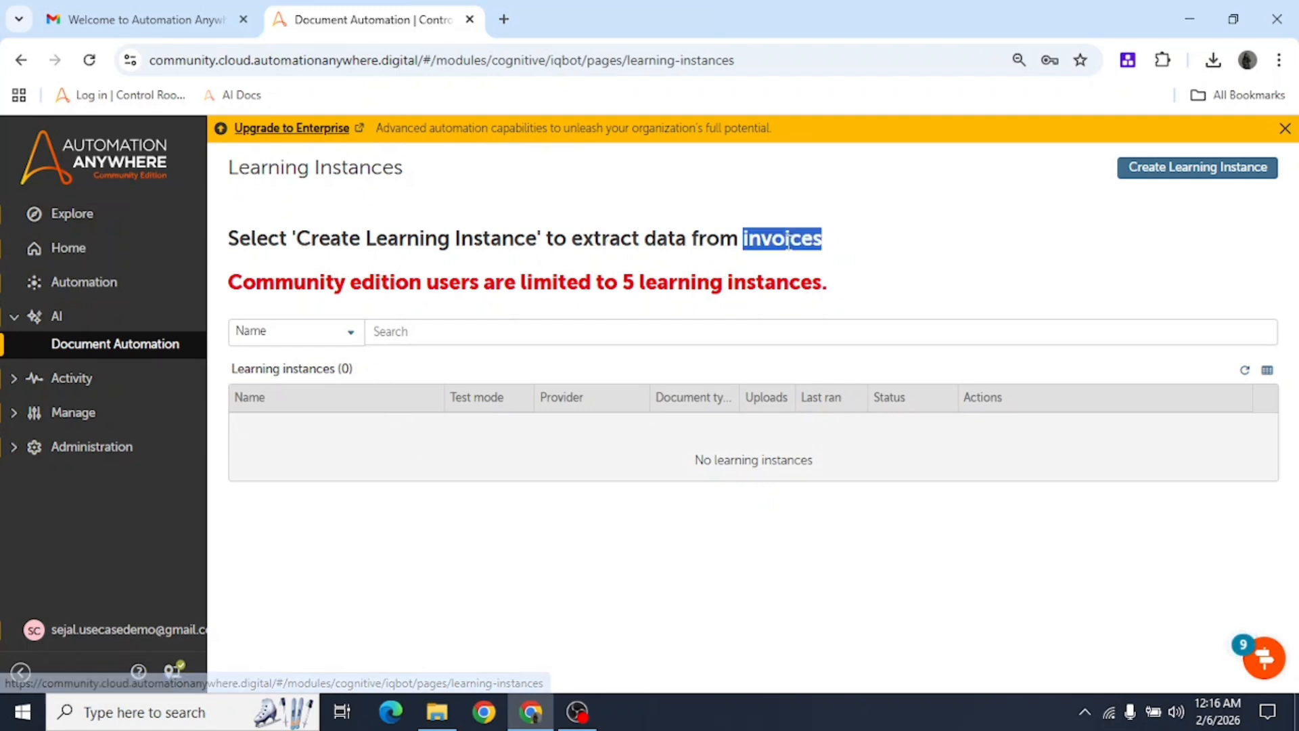
click(853, 287)
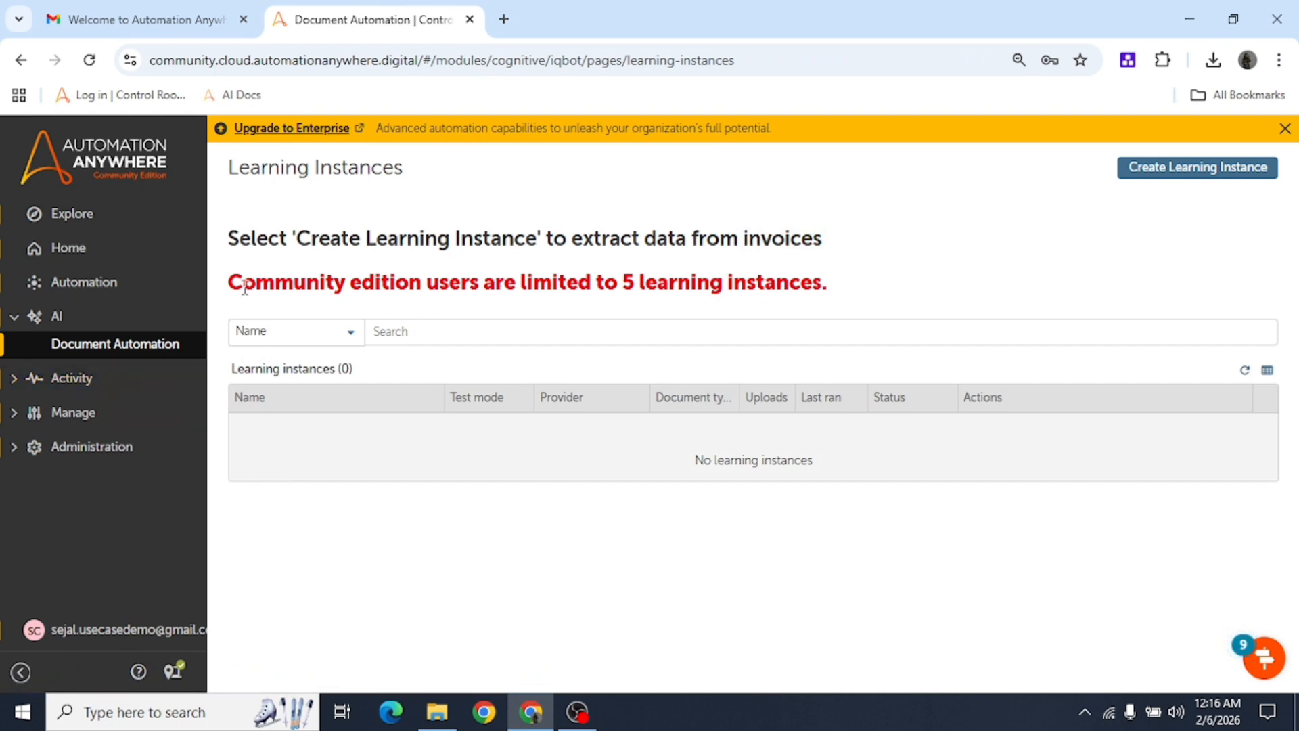
drag(244, 287, 847, 297)
click(852, 295)
View the In progress activity page, then the Historical activity page.
click(89, 391)
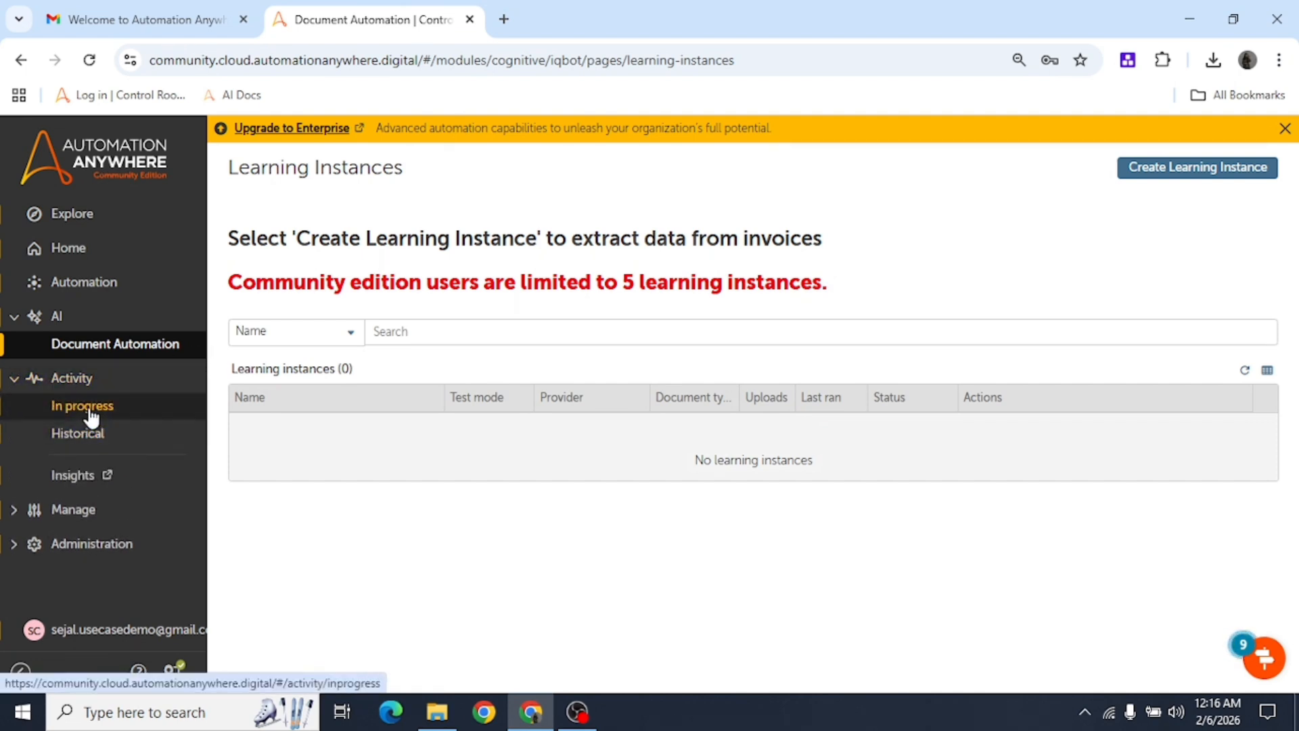
click(92, 414)
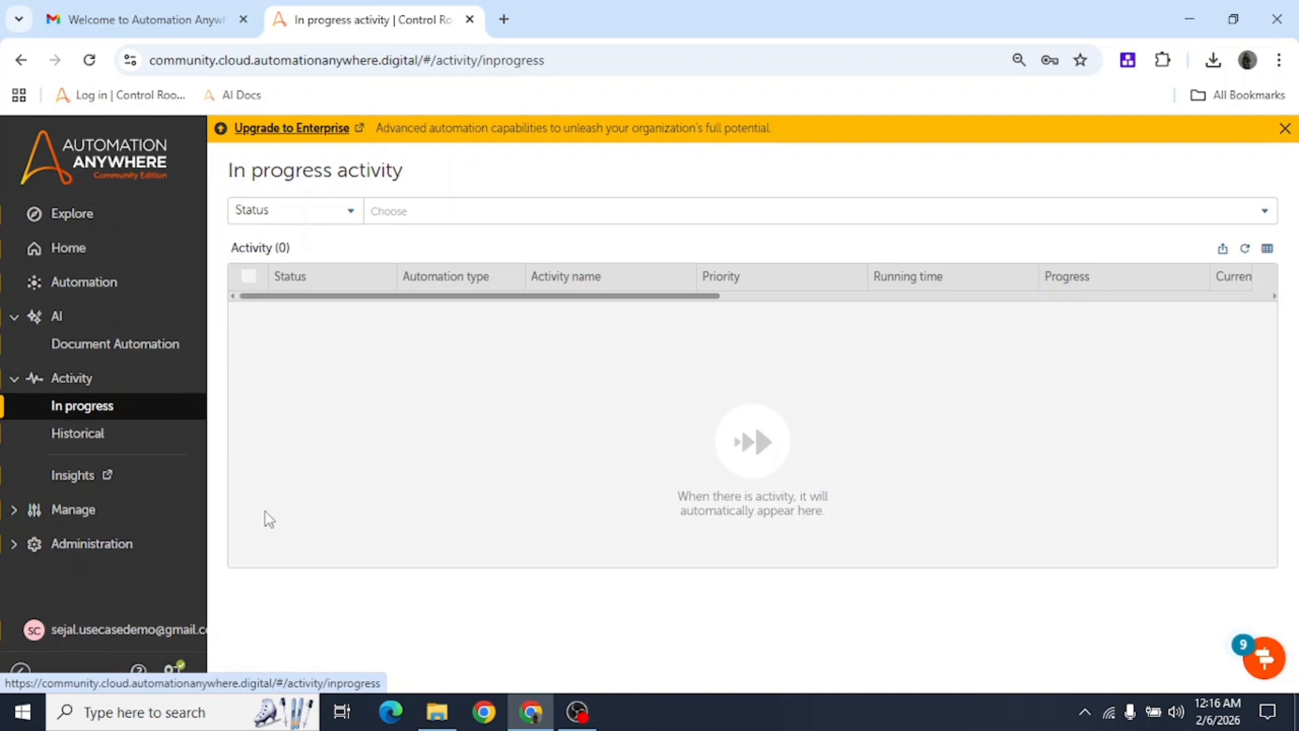
click(106, 436)
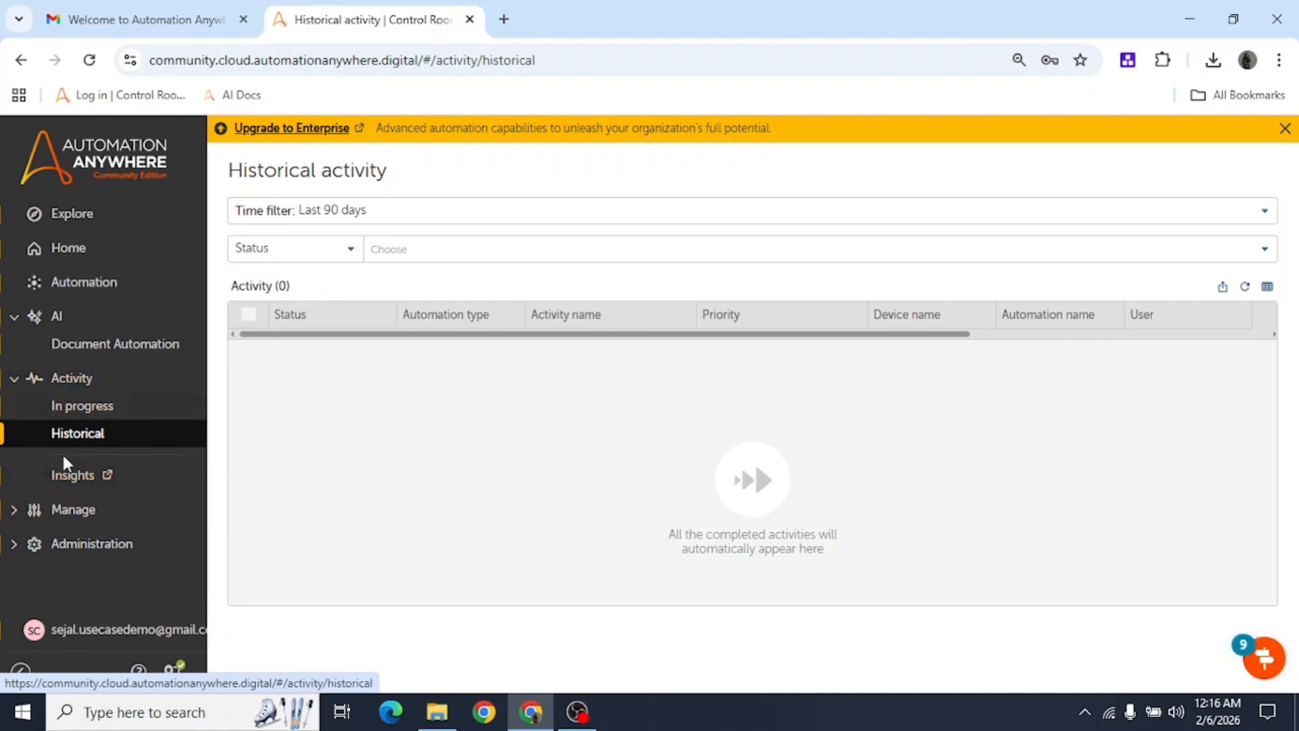
Open Manage > Devices and confirm the default device shows as Connected.
click(81, 514)
scroll(91, 552, down, 1)
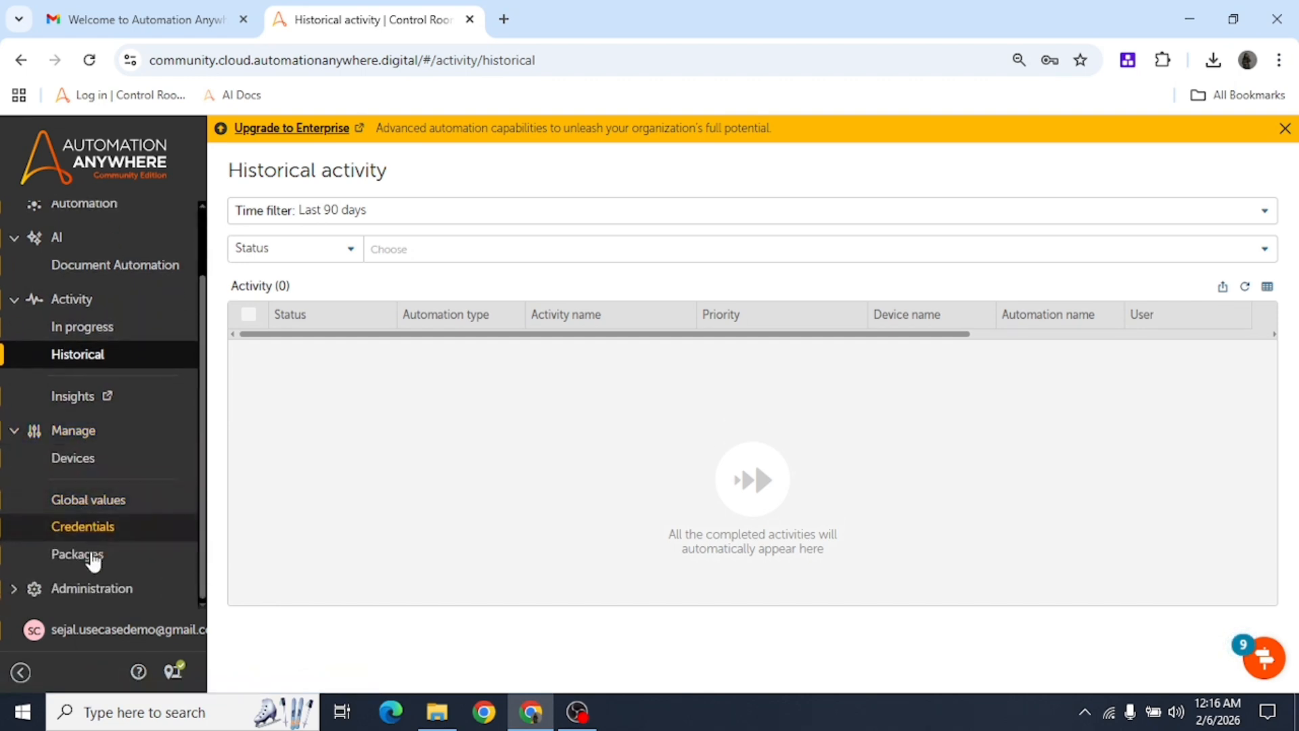
click(87, 458)
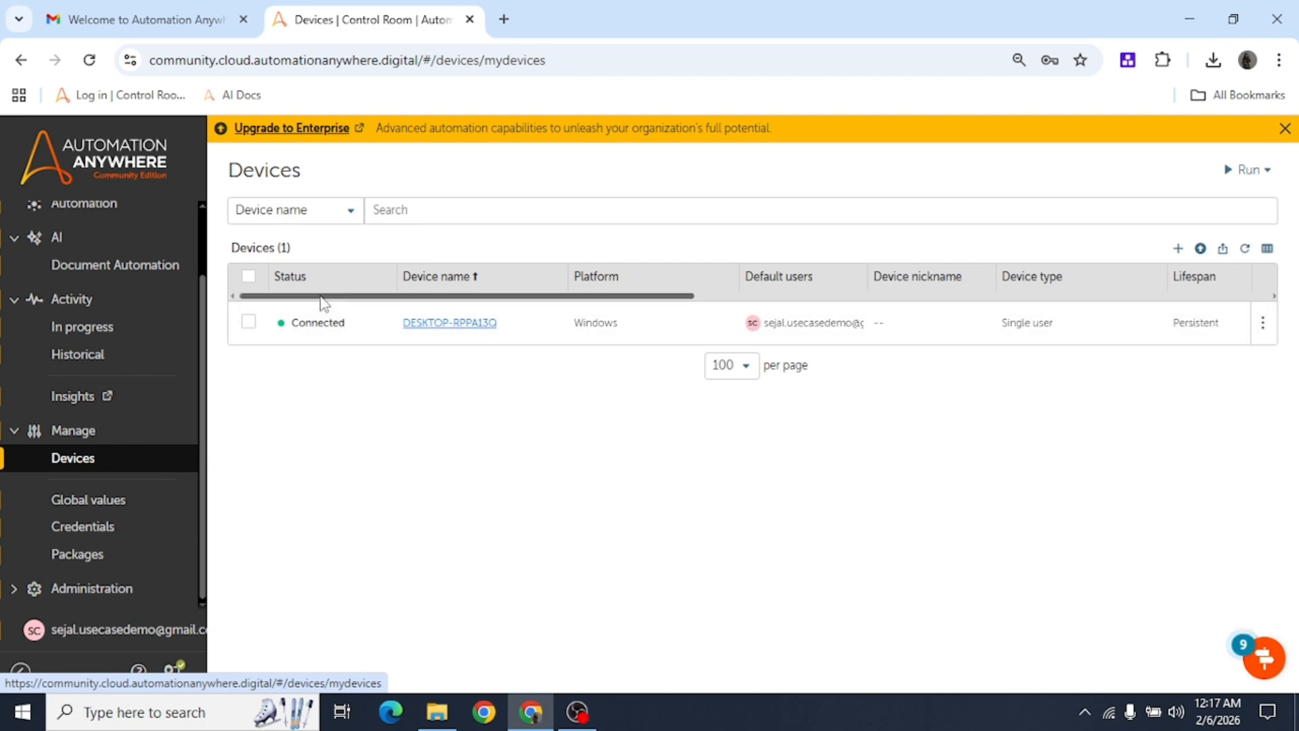
drag(324, 297, 436, 299)
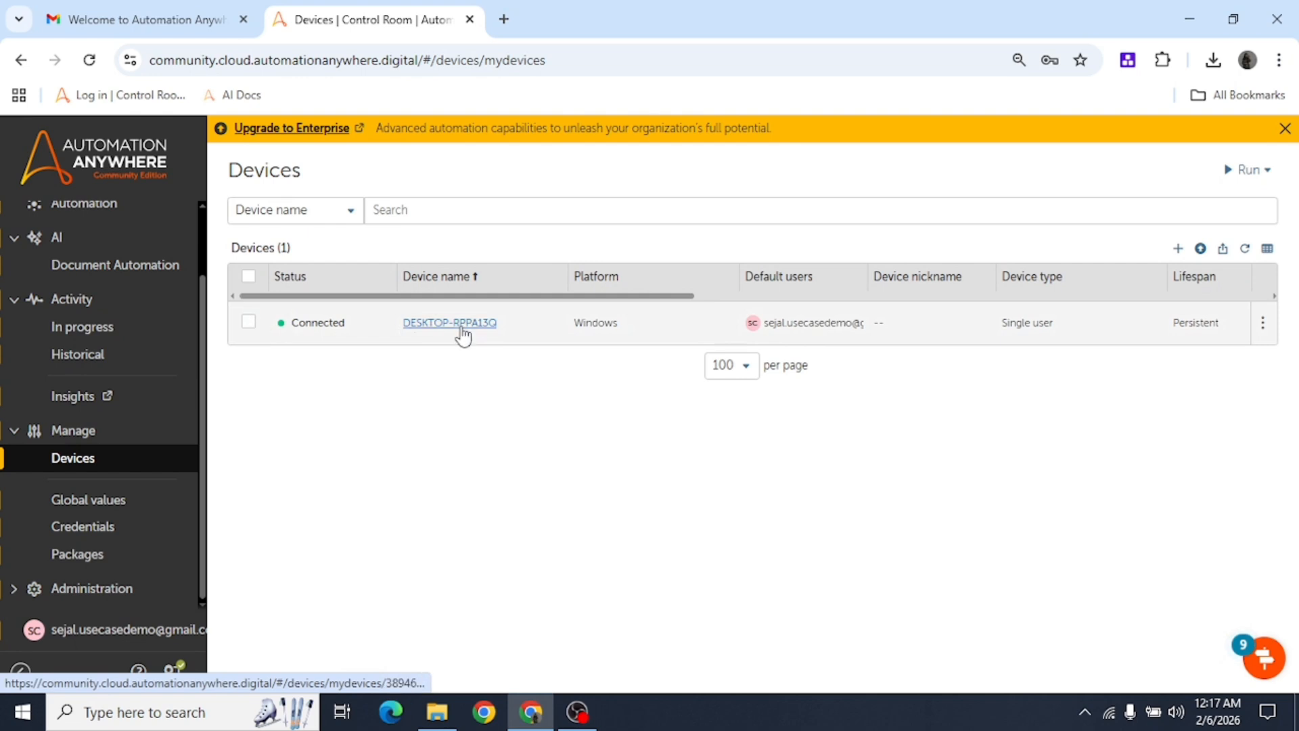
double_click(318, 323)
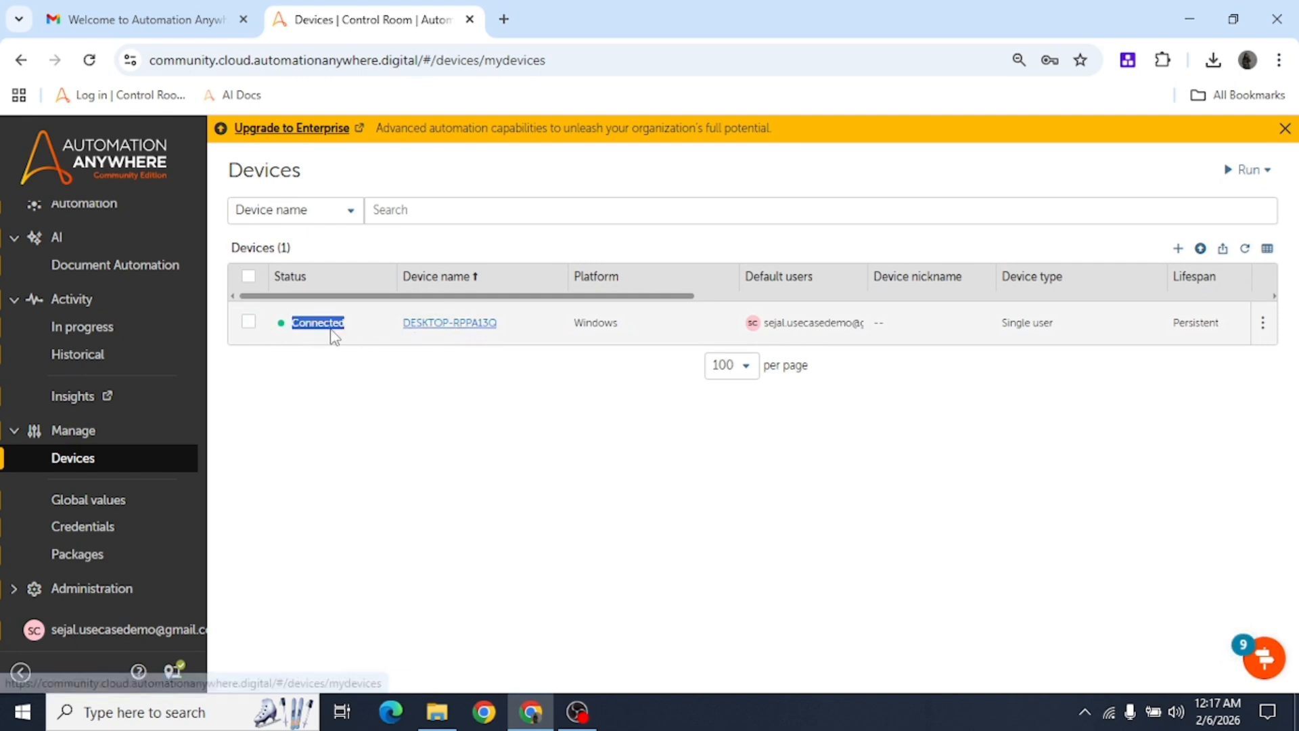
click(174, 671)
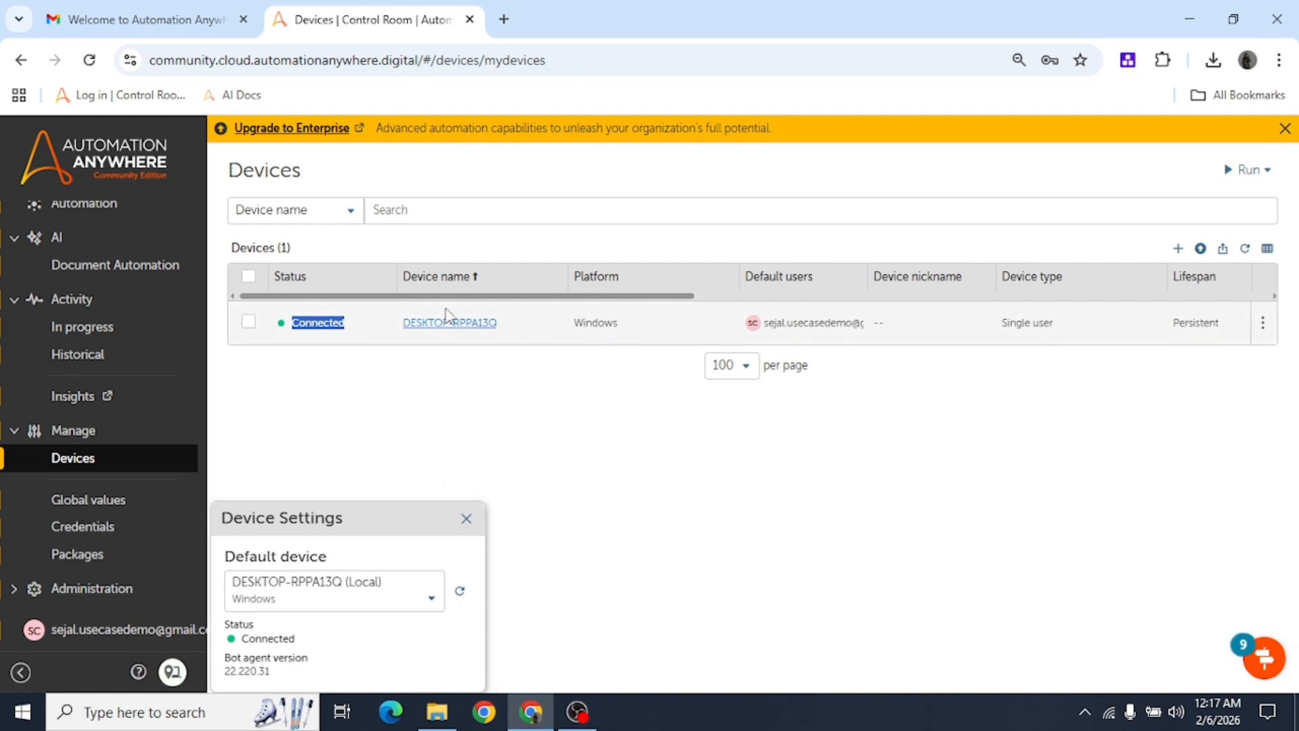
drag(478, 297, 305, 318)
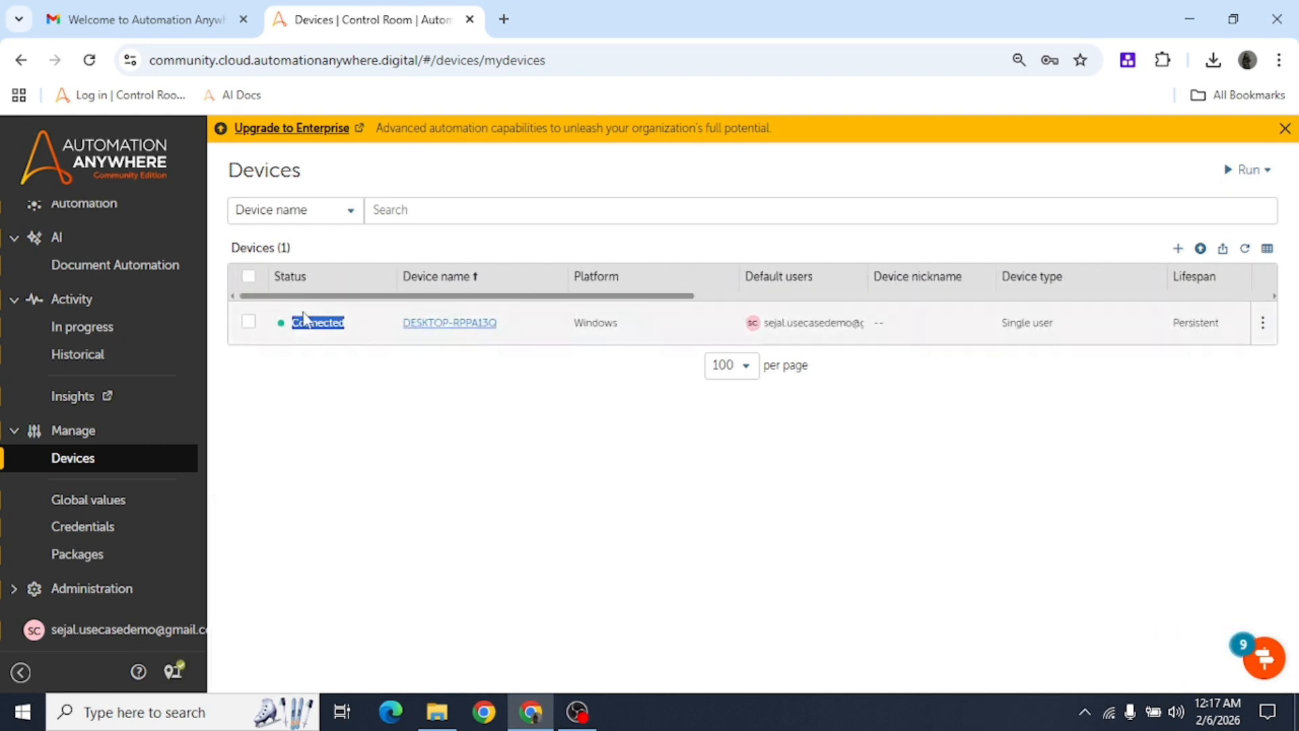
click(321, 337)
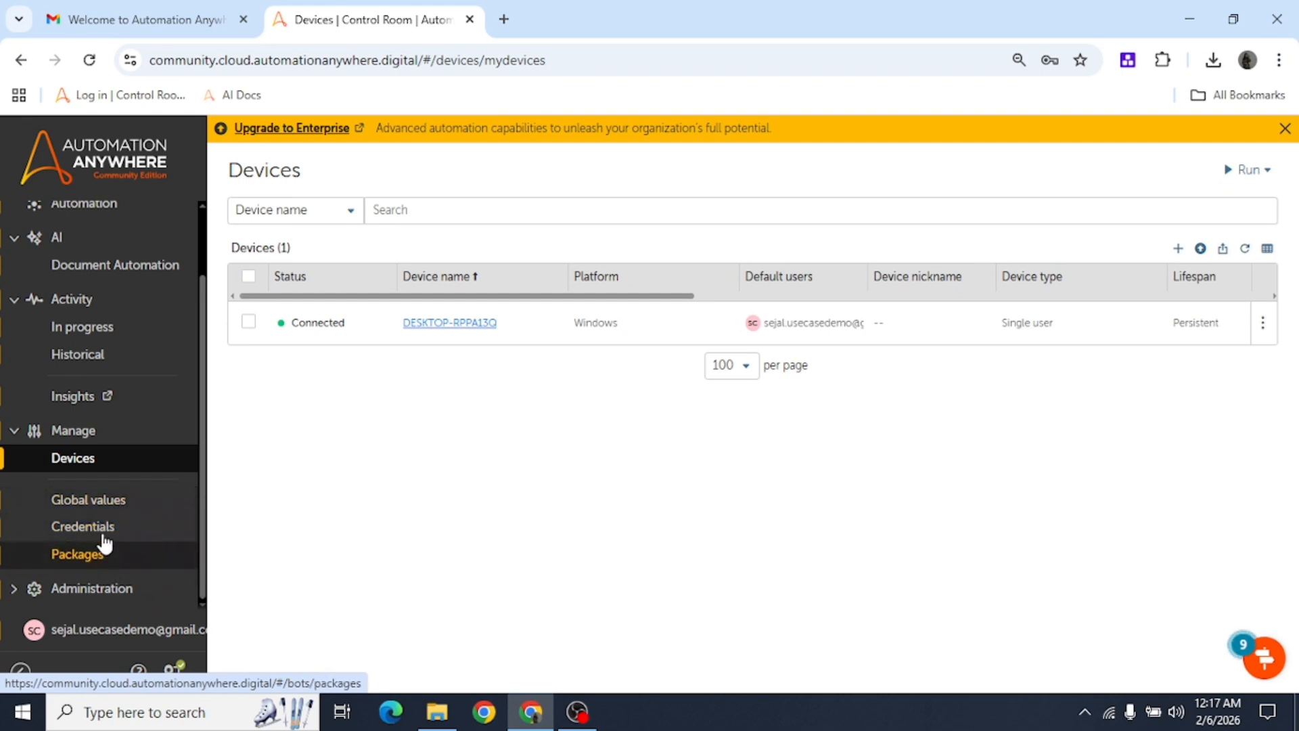
Visit the Global values, Credentials and Packages pages.
click(105, 513)
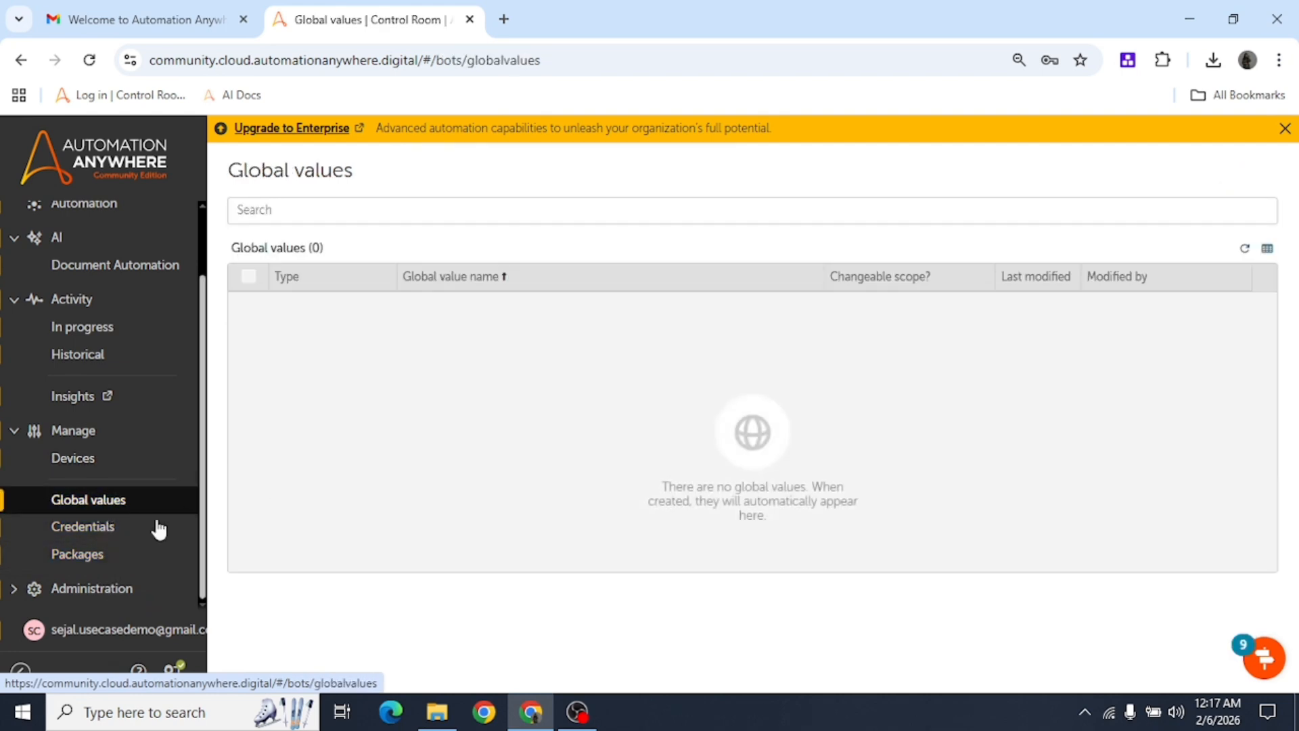
click(132, 532)
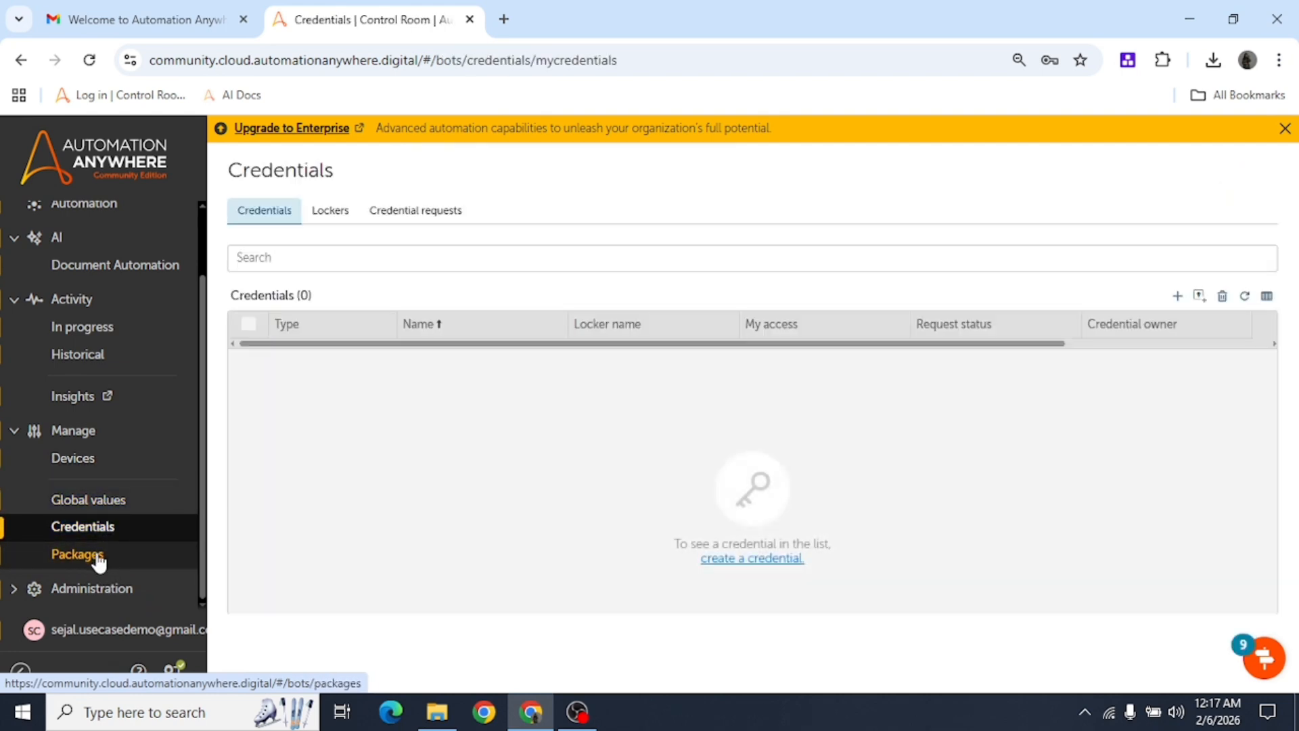
click(99, 557)
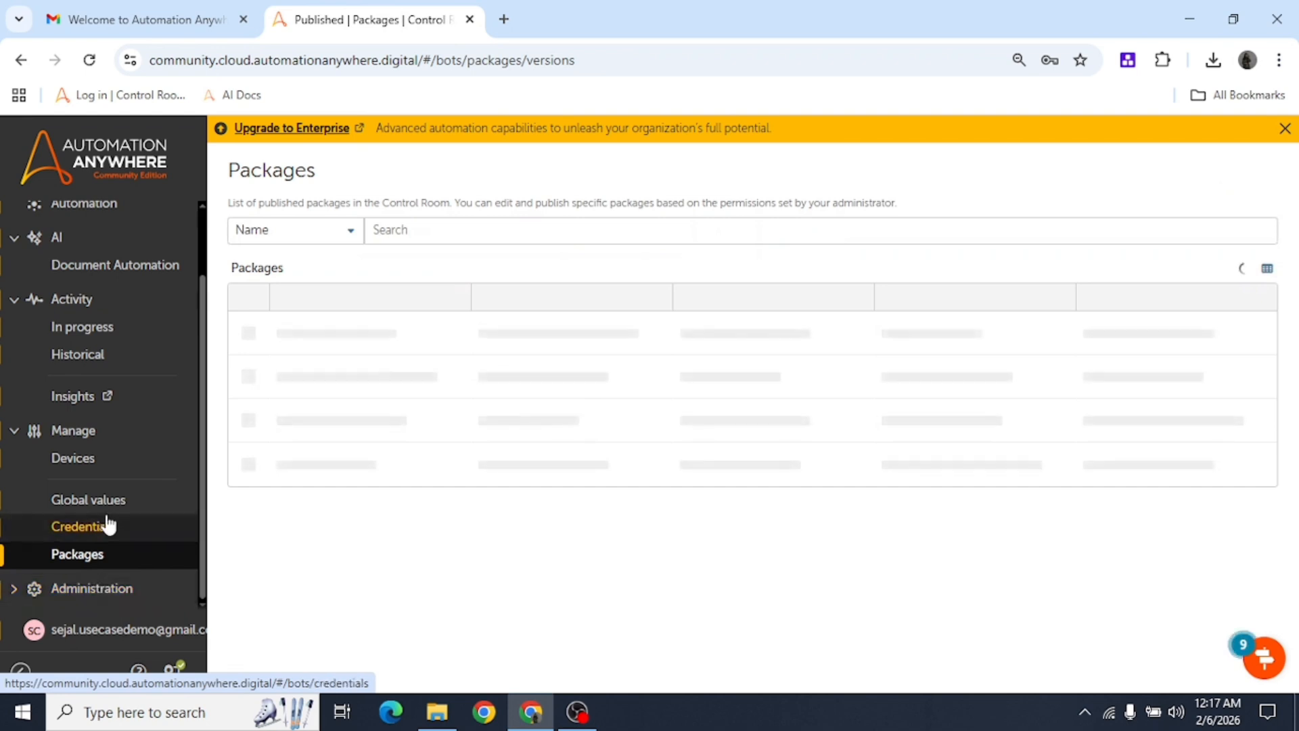
Open Administration > Users and review the user's licenses and roles.
click(88, 588)
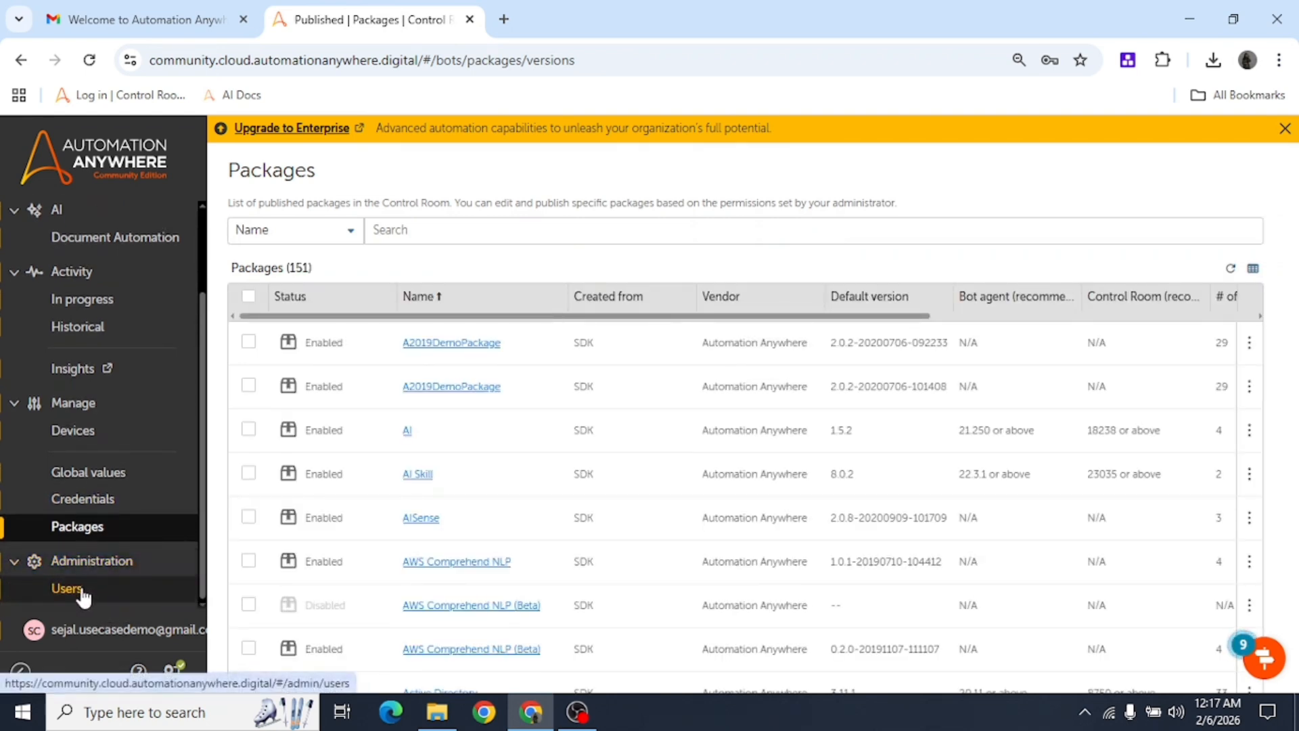
click(82, 592)
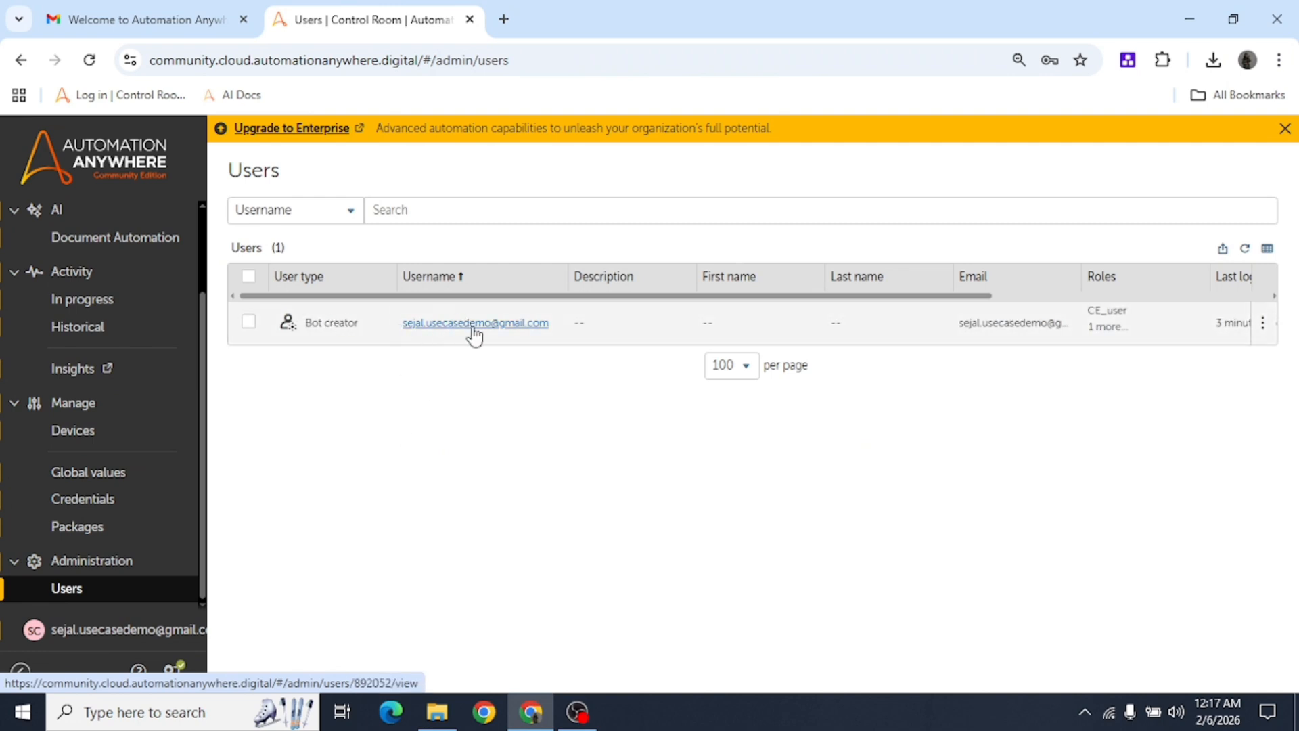
click(473, 323)
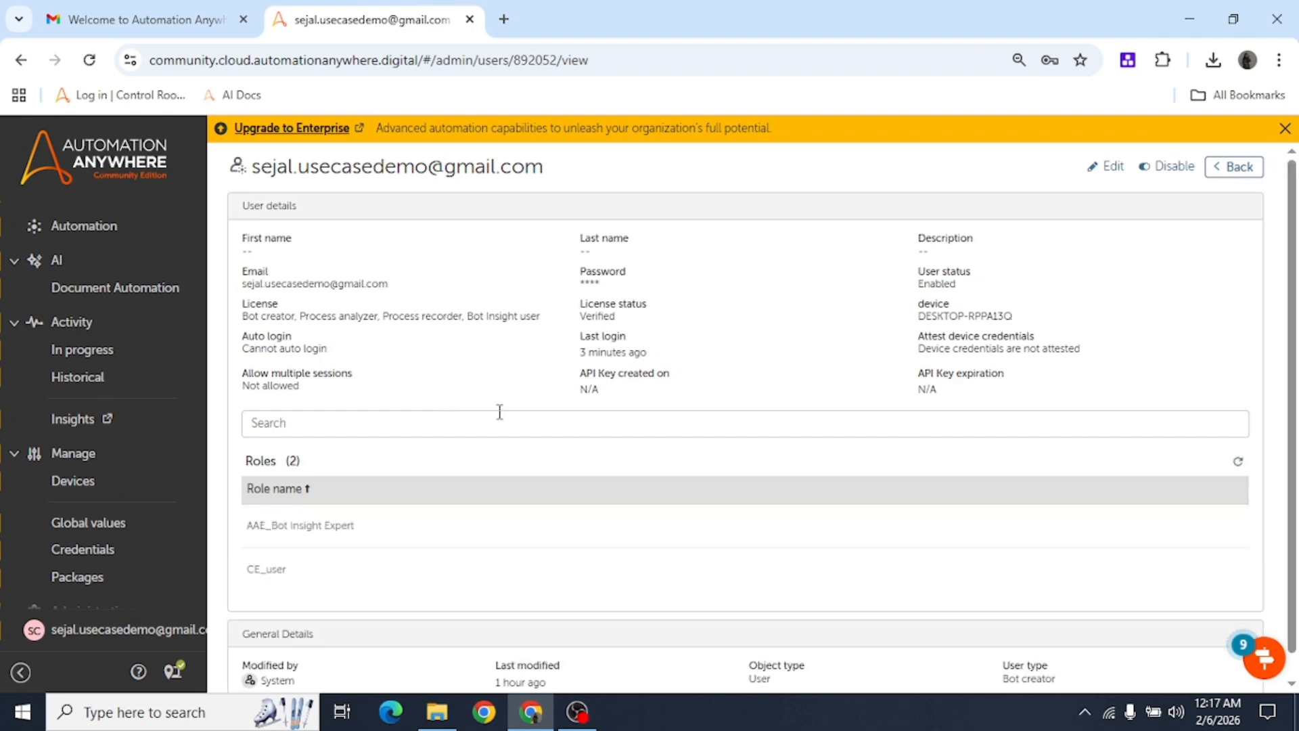
scroll(521, 431, down, 2)
scroll(527, 435, up, 2)
scroll(477, 542, down, 1)
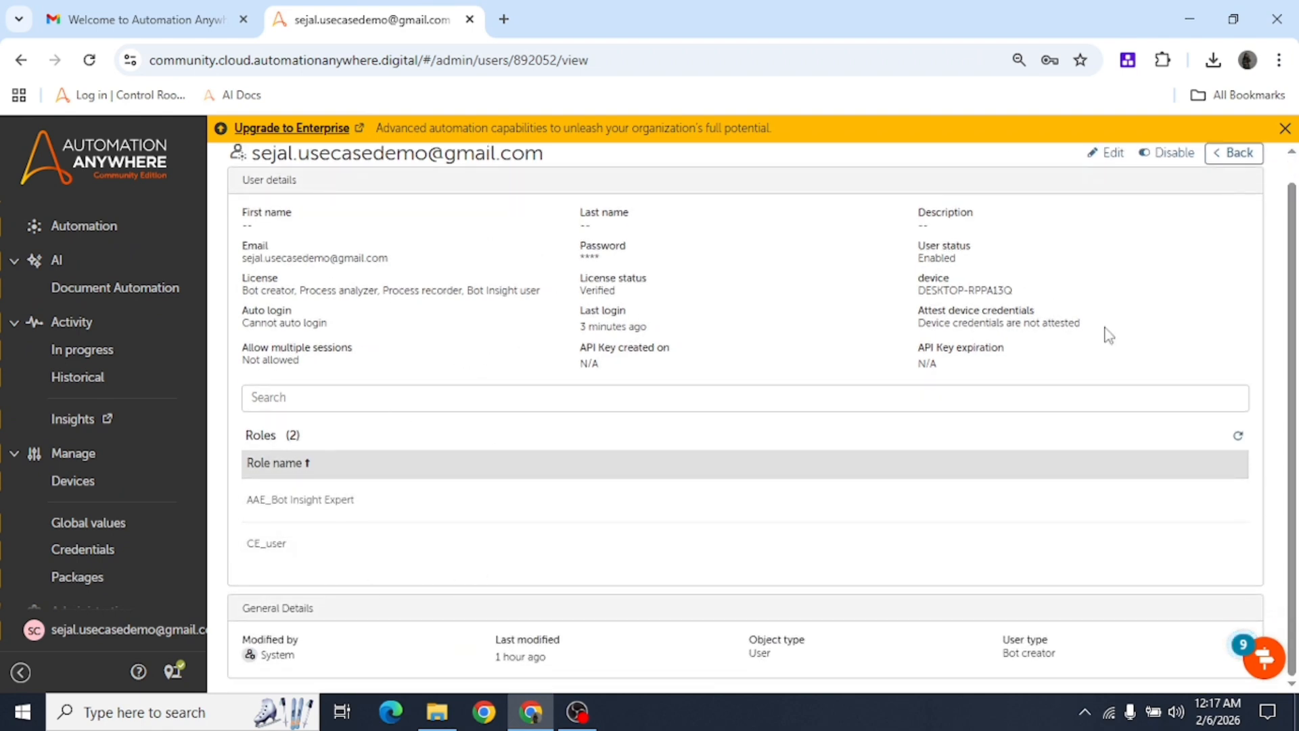
scroll(517, 396, up, 1)
scroll(108, 406, up, 2)
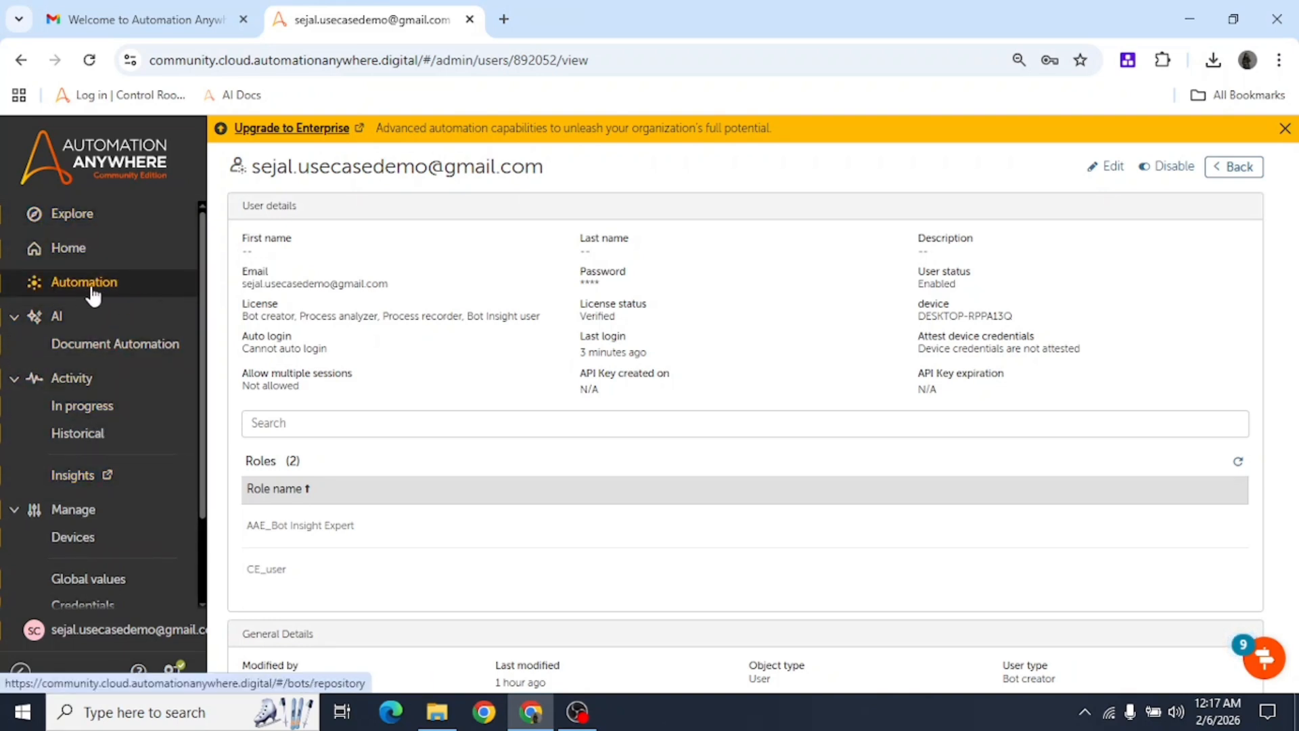
Create a subfolder 'First Bot' under Bots, leaving the description blank.
click(67, 288)
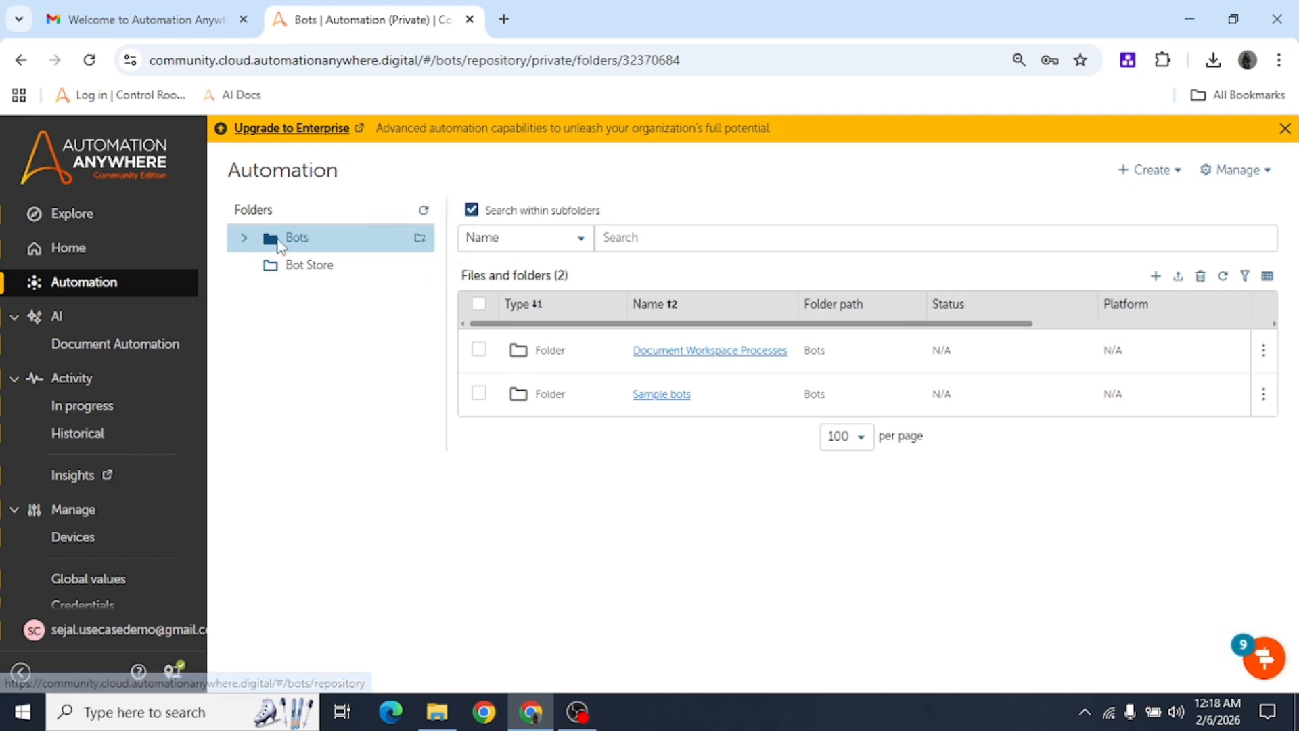
click(304, 242)
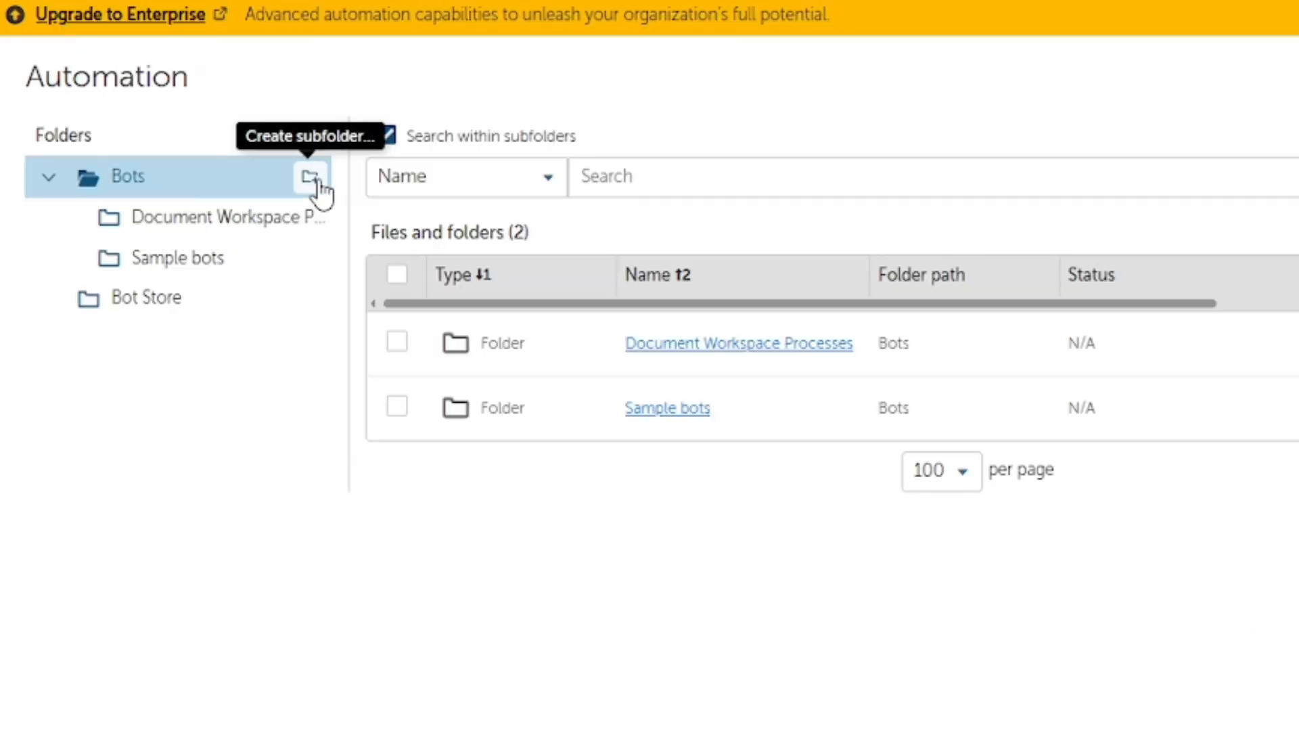
click(315, 181)
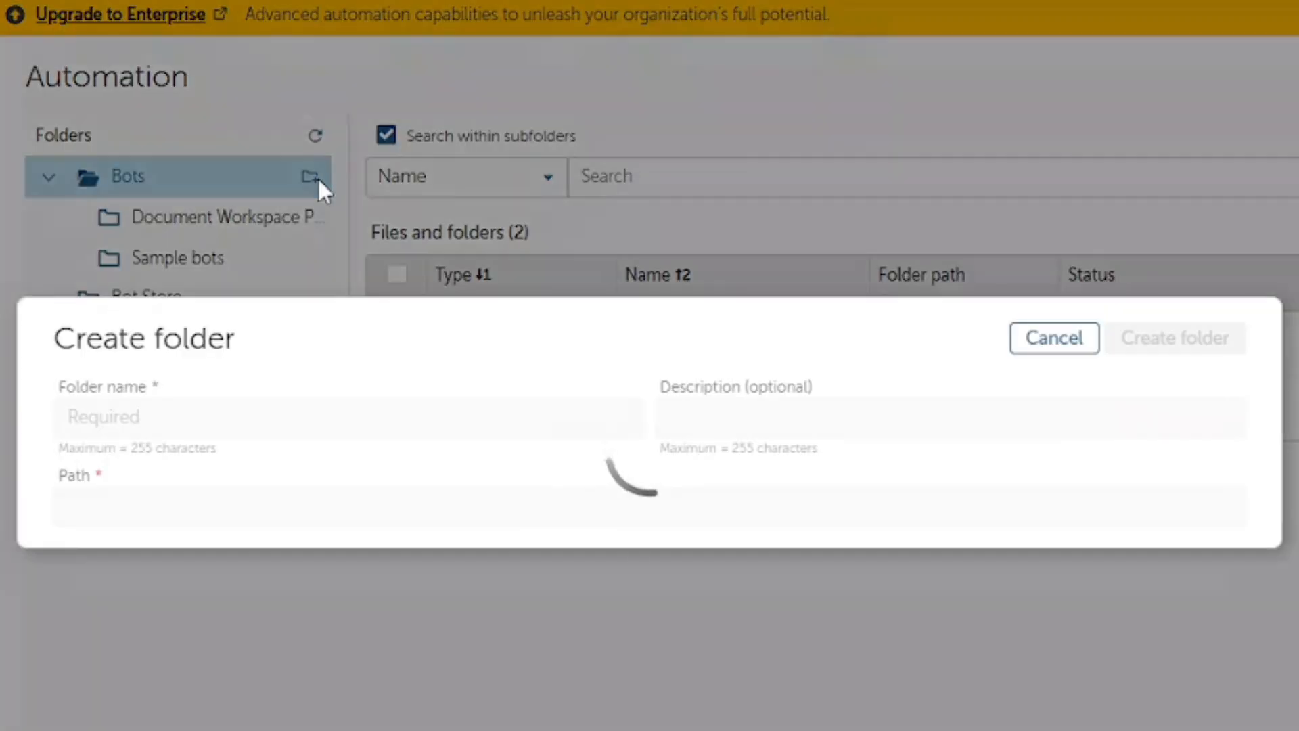
click(135, 430)
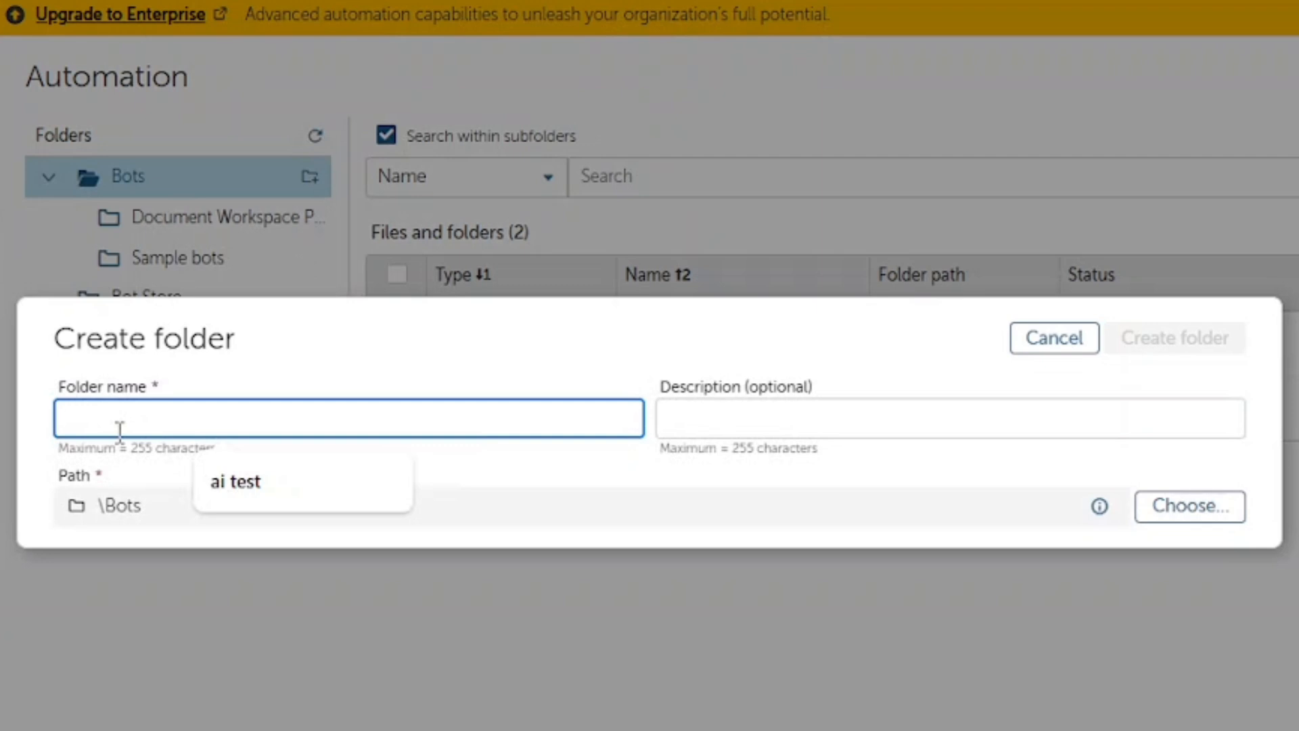
text(First Bot)
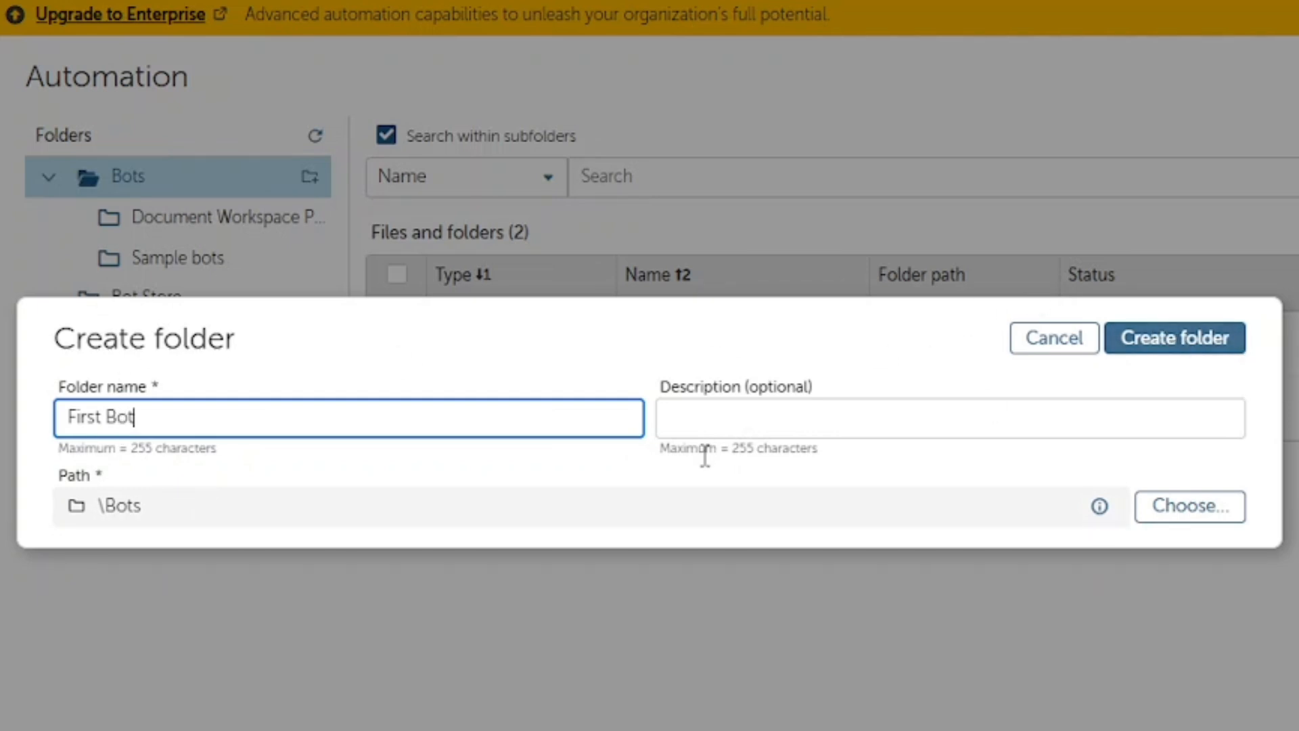
click(751, 418)
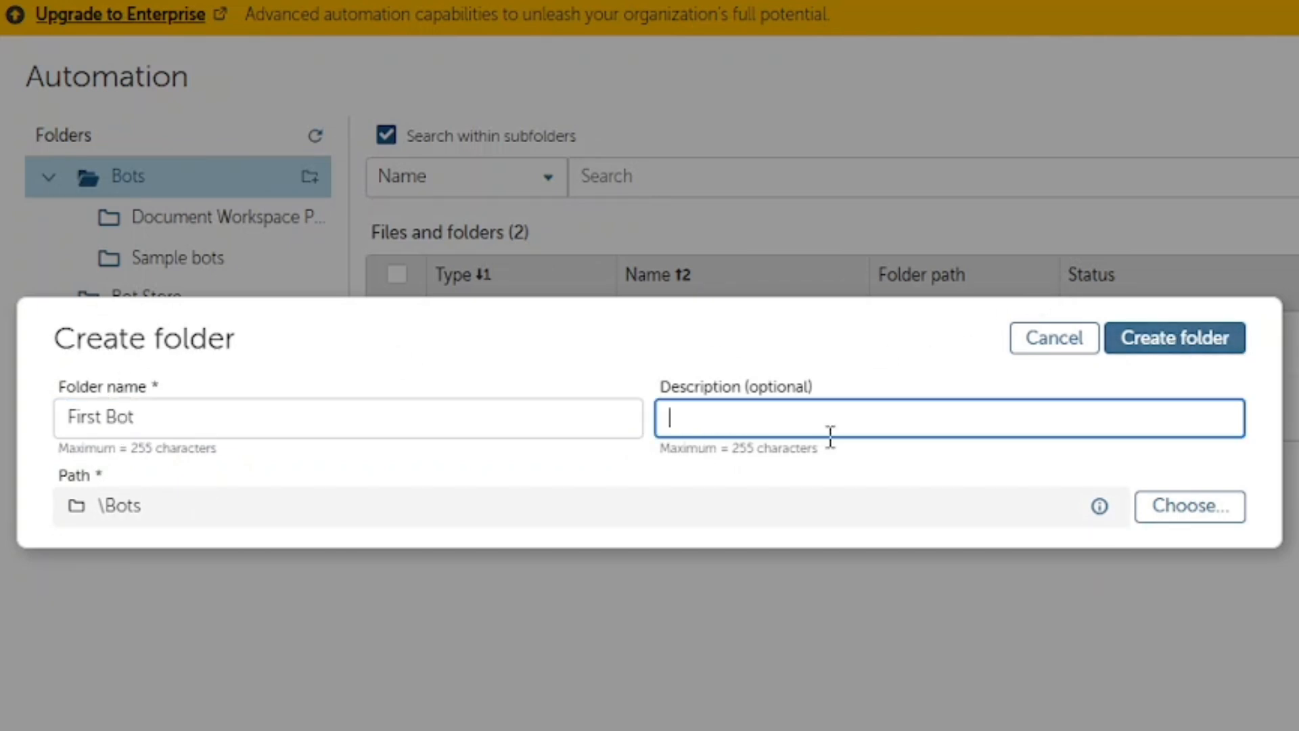
click(817, 384)
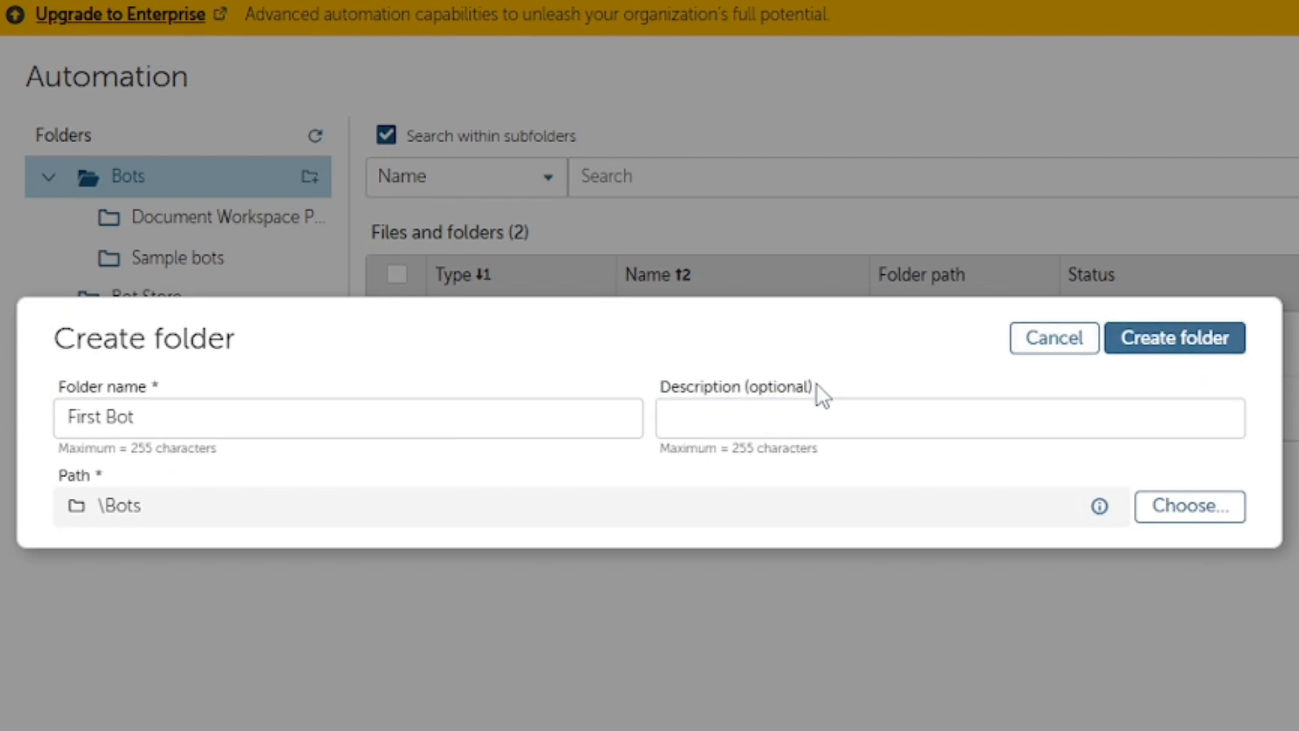
click(1171, 341)
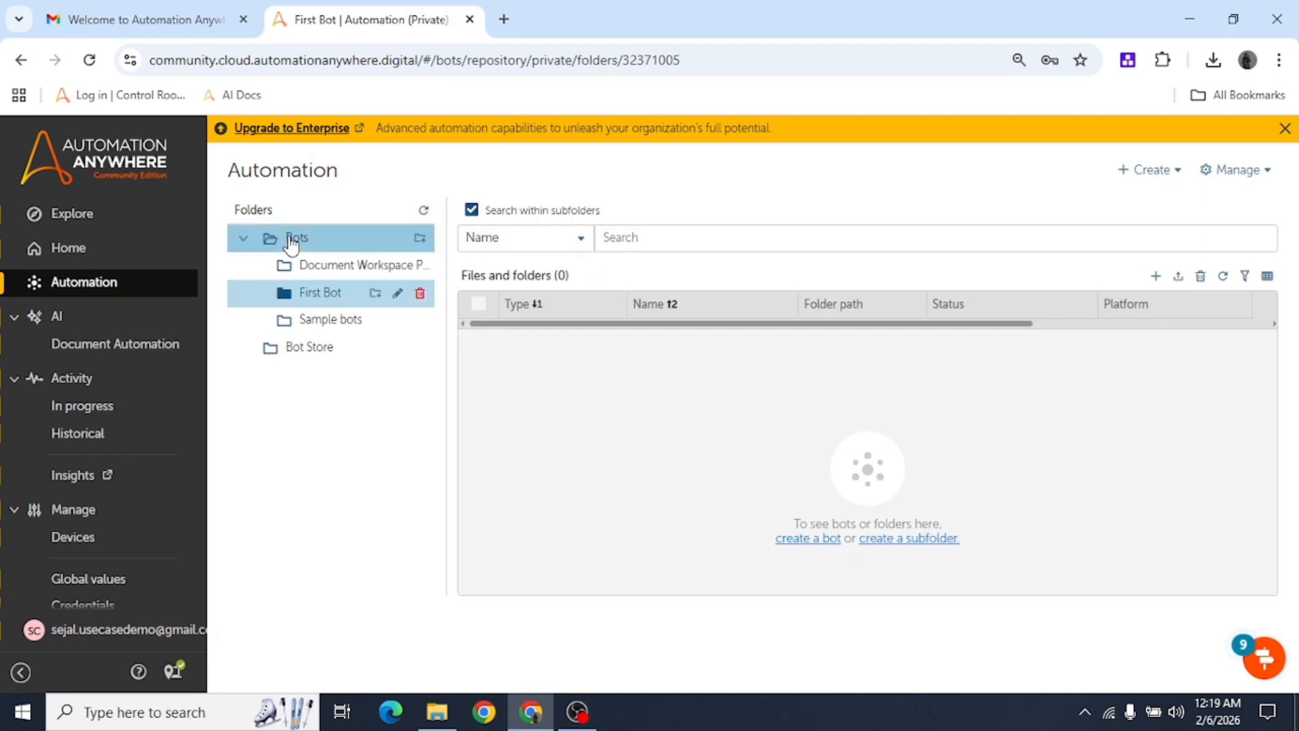
Open the First Bot folder and choose Task Bot from the + Create menu.
click(291, 242)
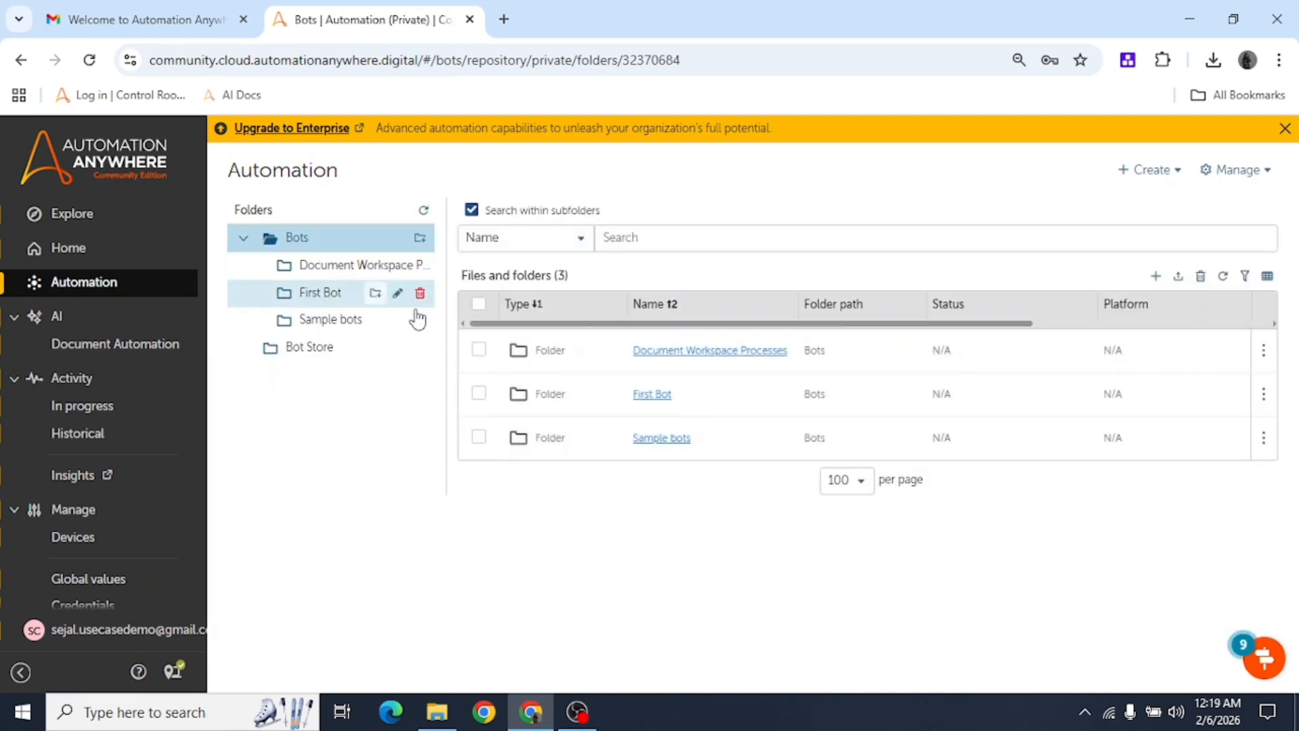
click(652, 395)
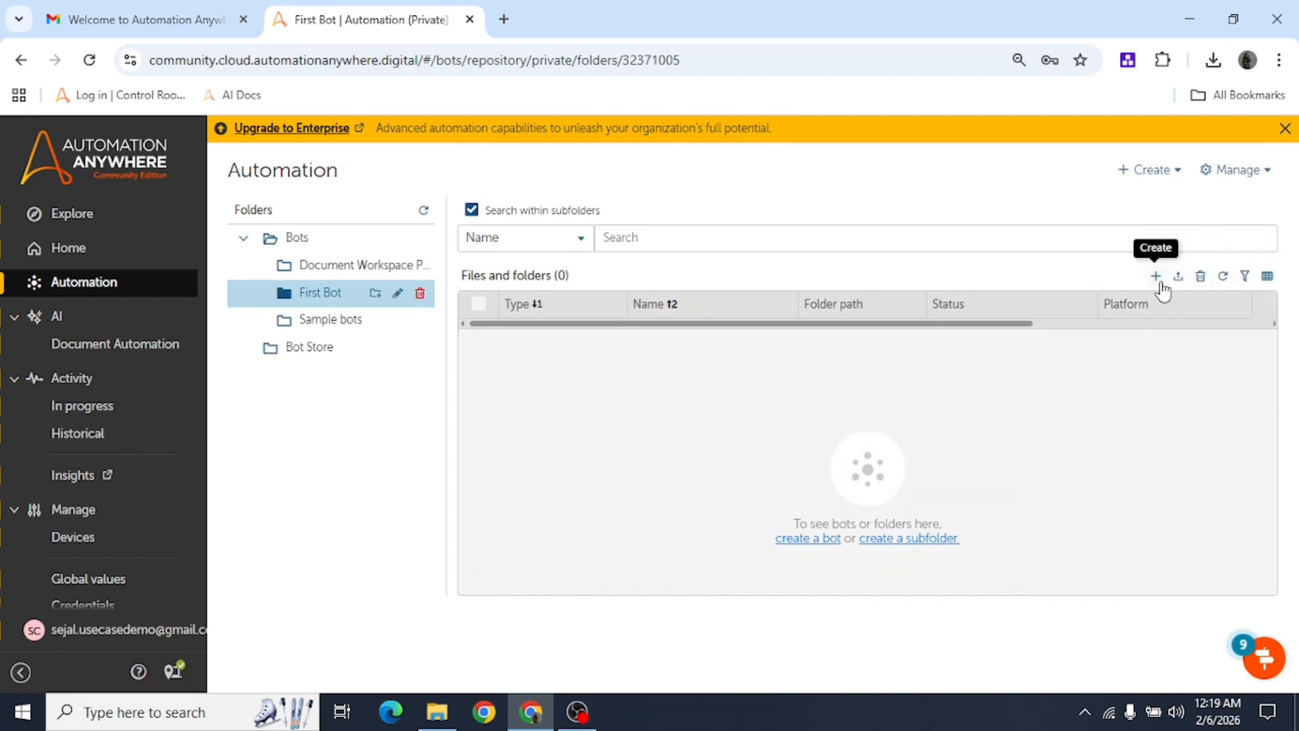
click(1158, 280)
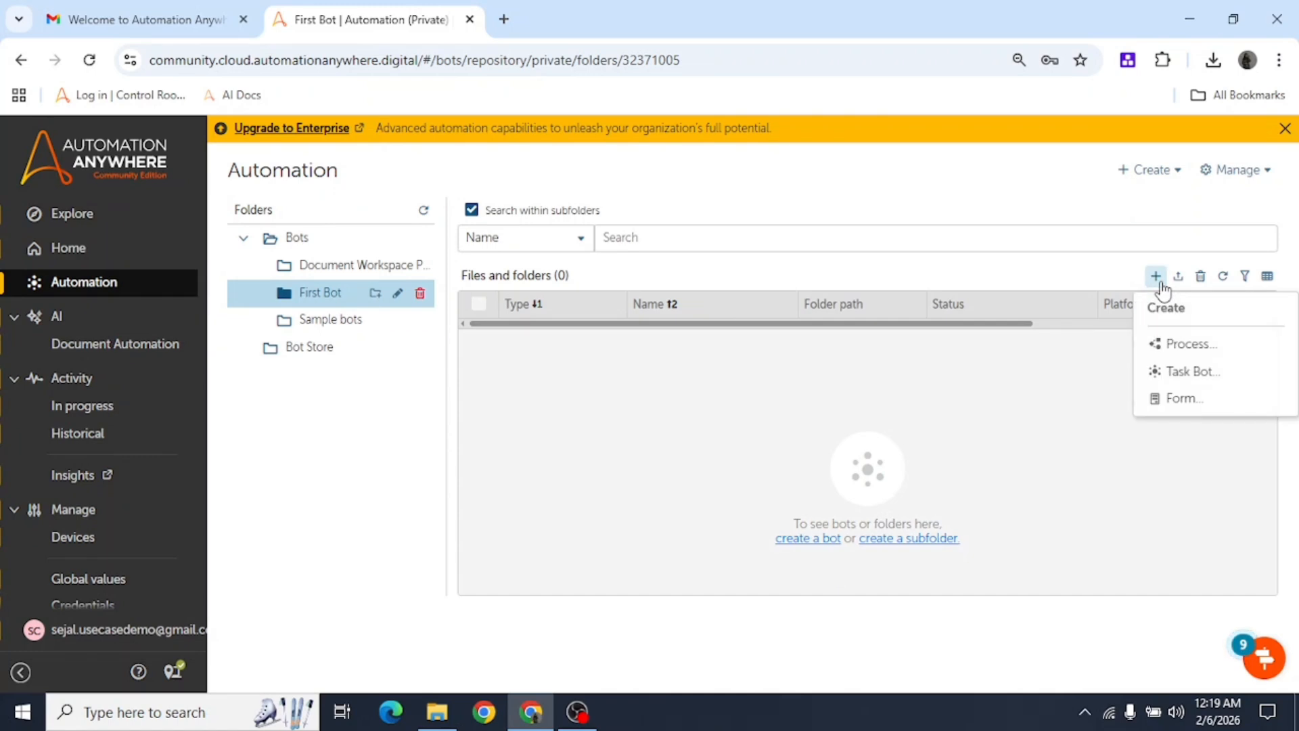
click(1201, 376)
Replace the default name Untitled with 'Hello Bot' and choose Create & edit.
click(291, 452)
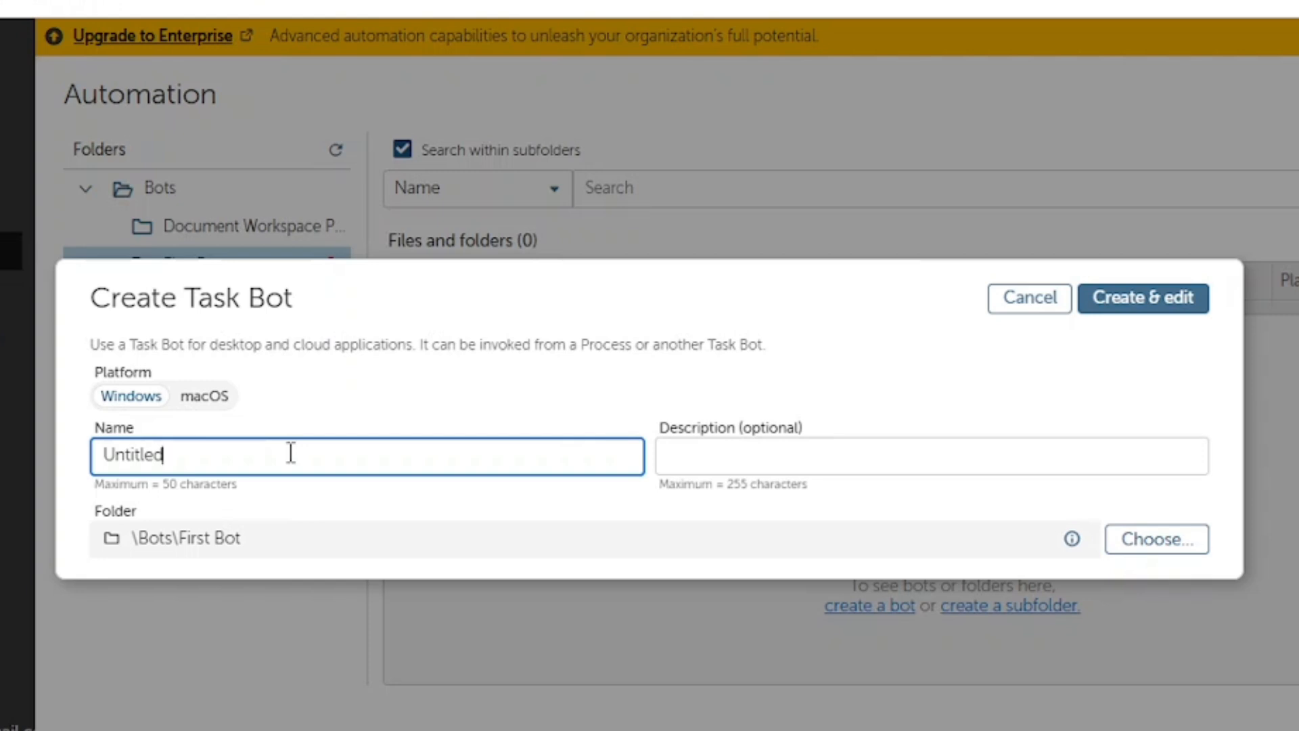
key(ctrl+a)
key(BackSpace)
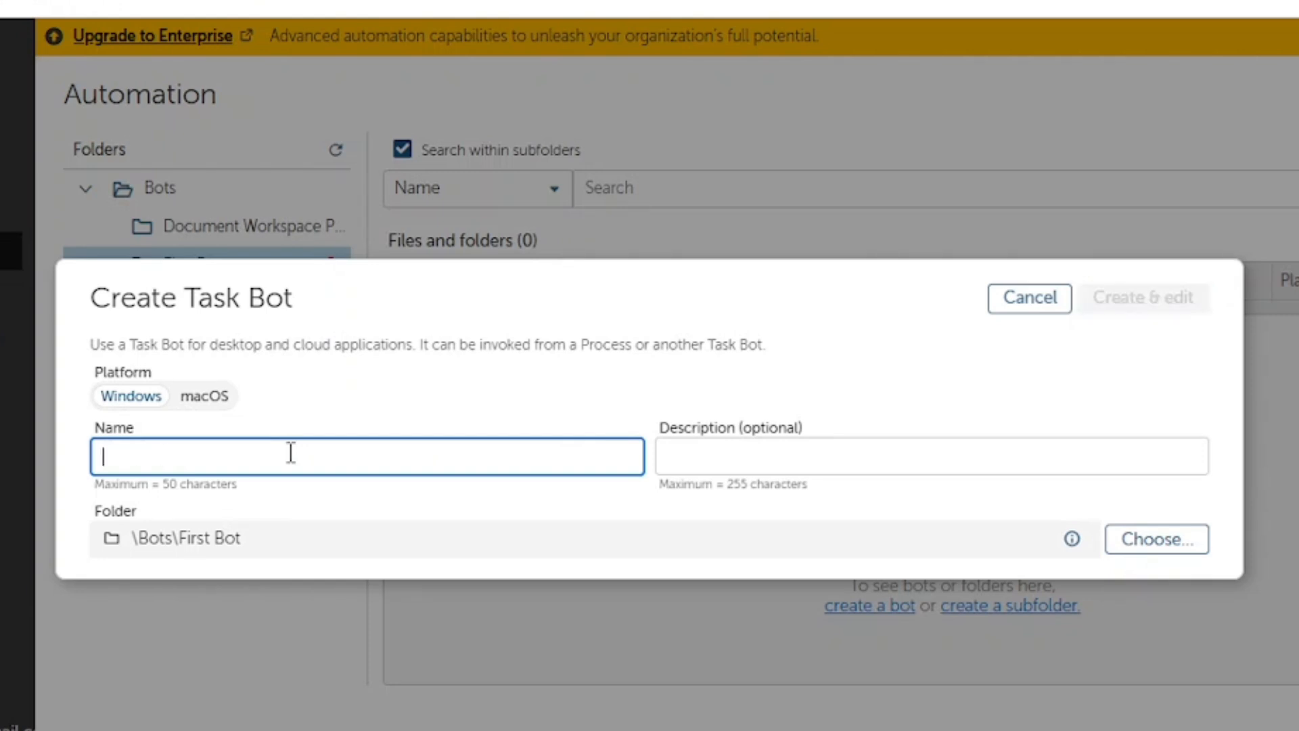
text(Hello Bot)
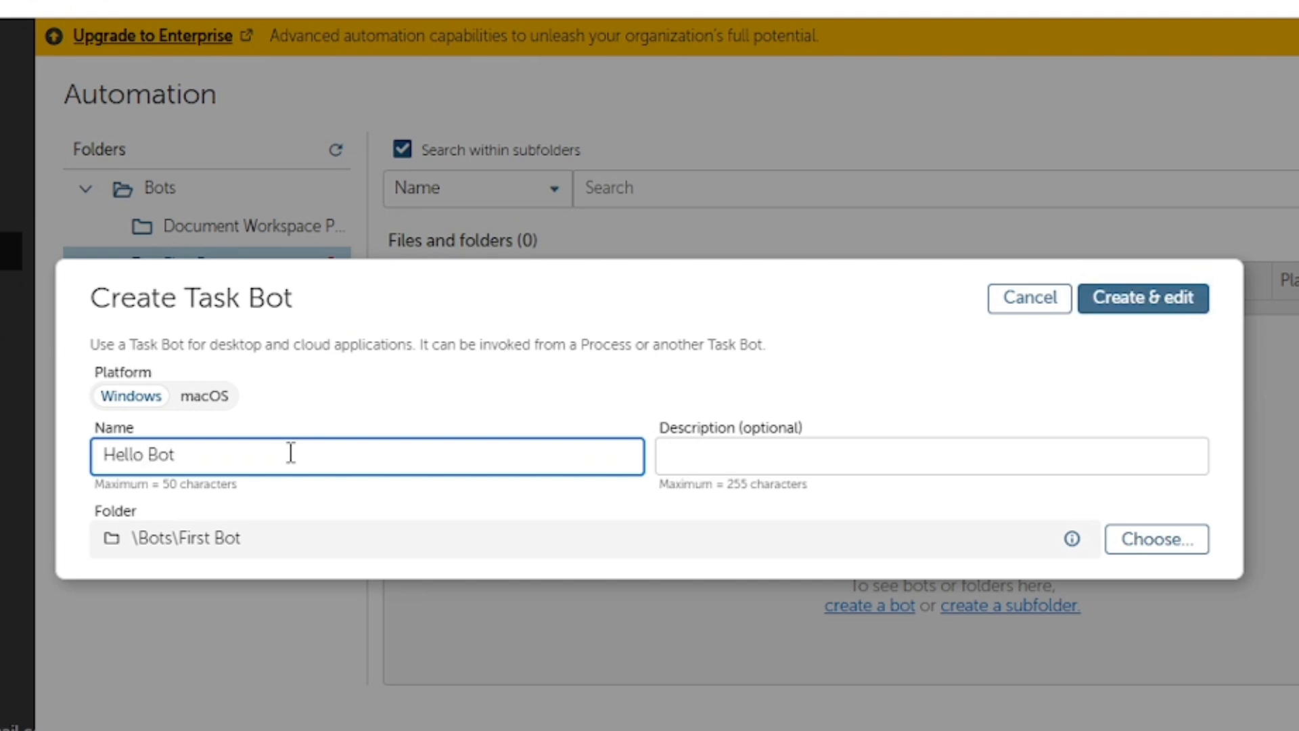
click(1146, 304)
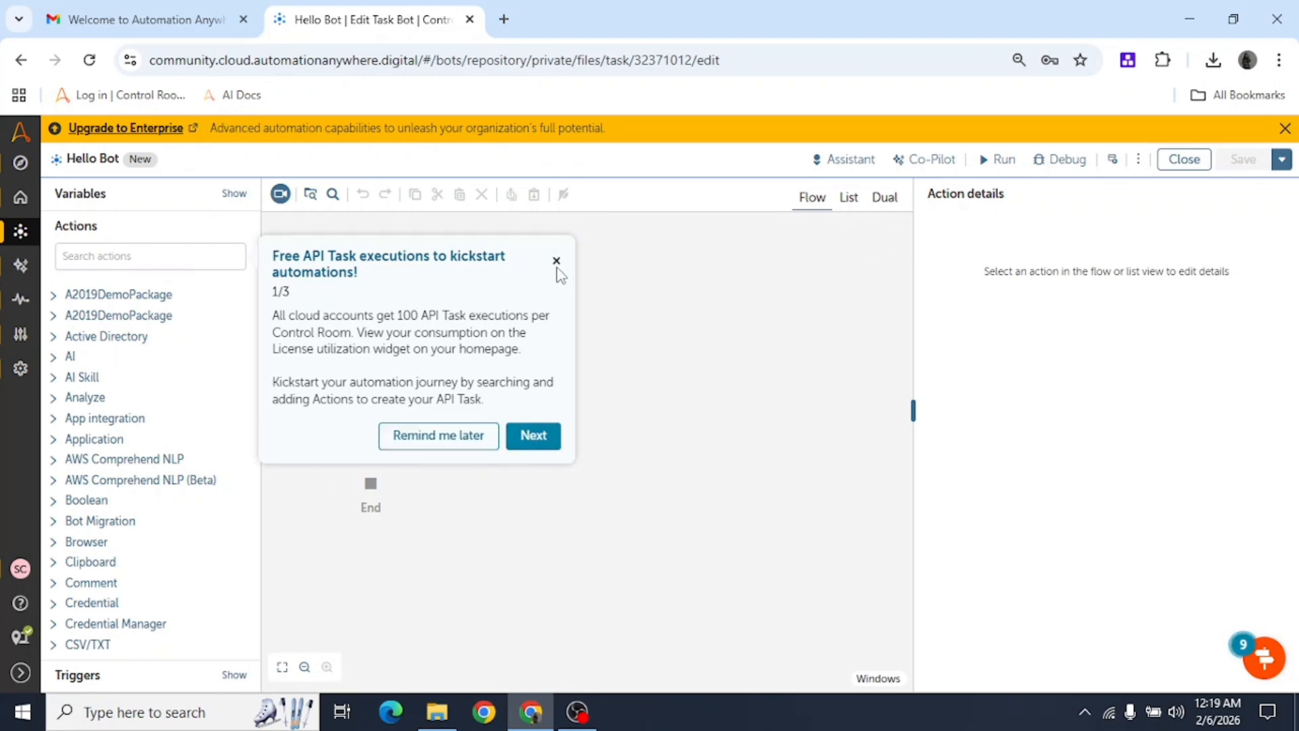
Close the welcome tour, cancel File properties, and show Hello Bot's variables list.
click(557, 261)
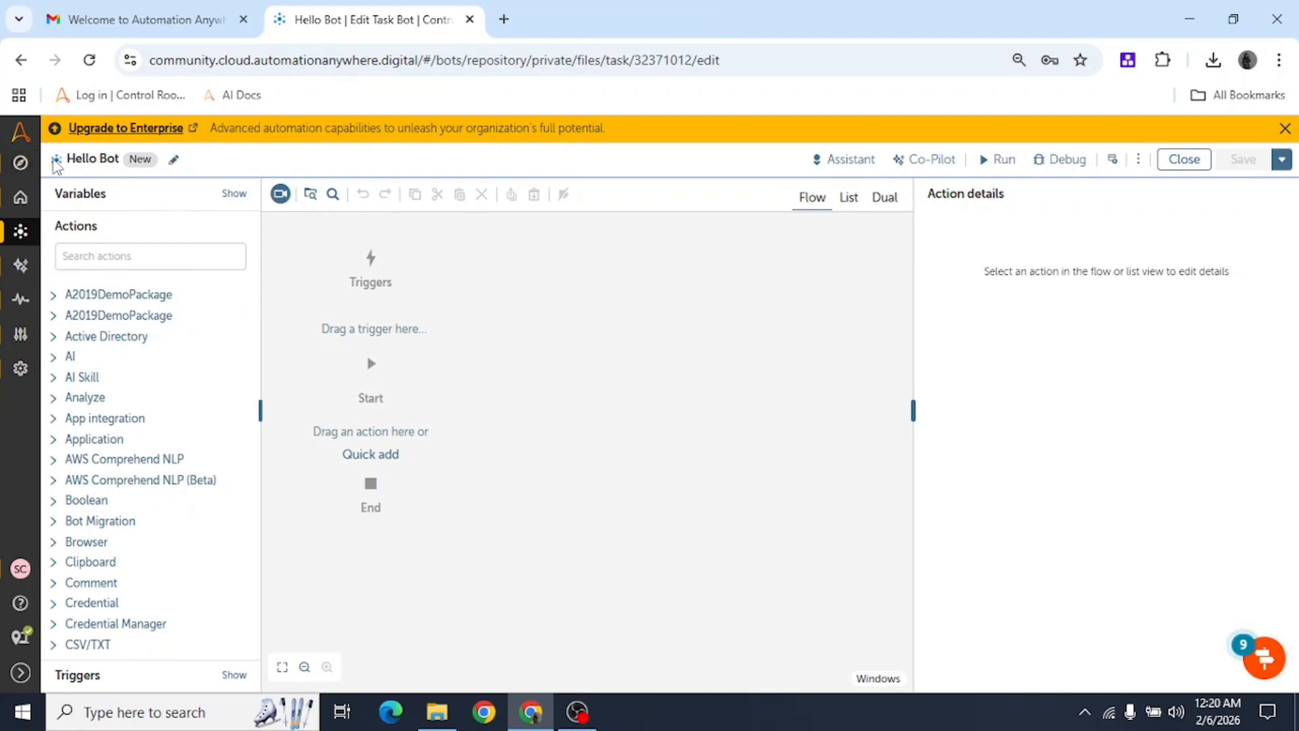
click(174, 161)
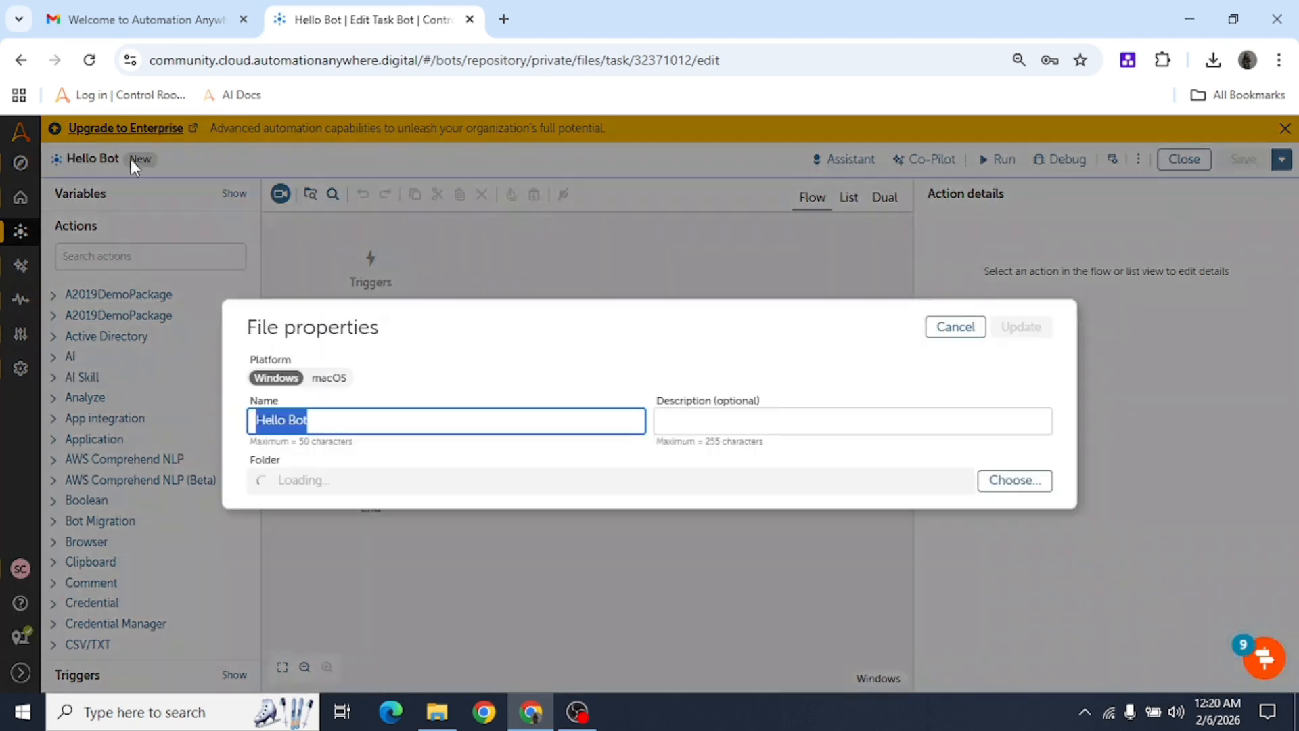
click(954, 327)
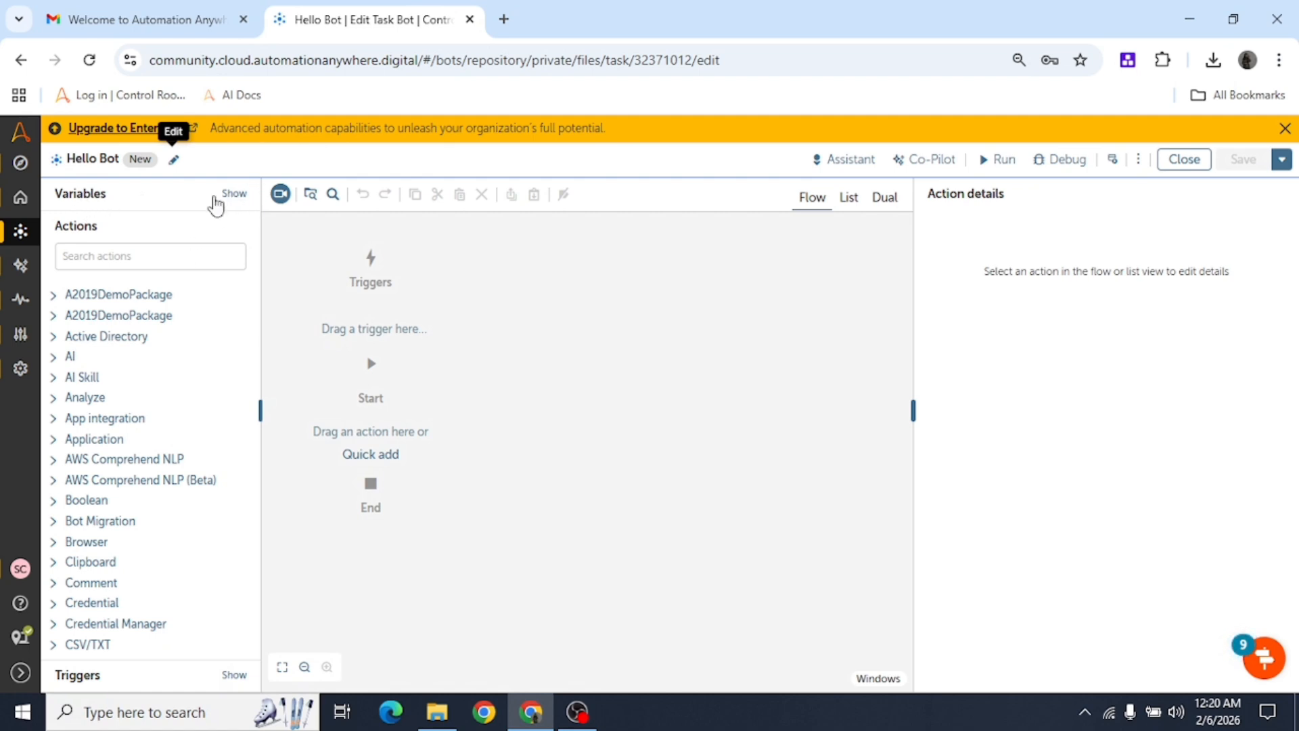
click(242, 197)
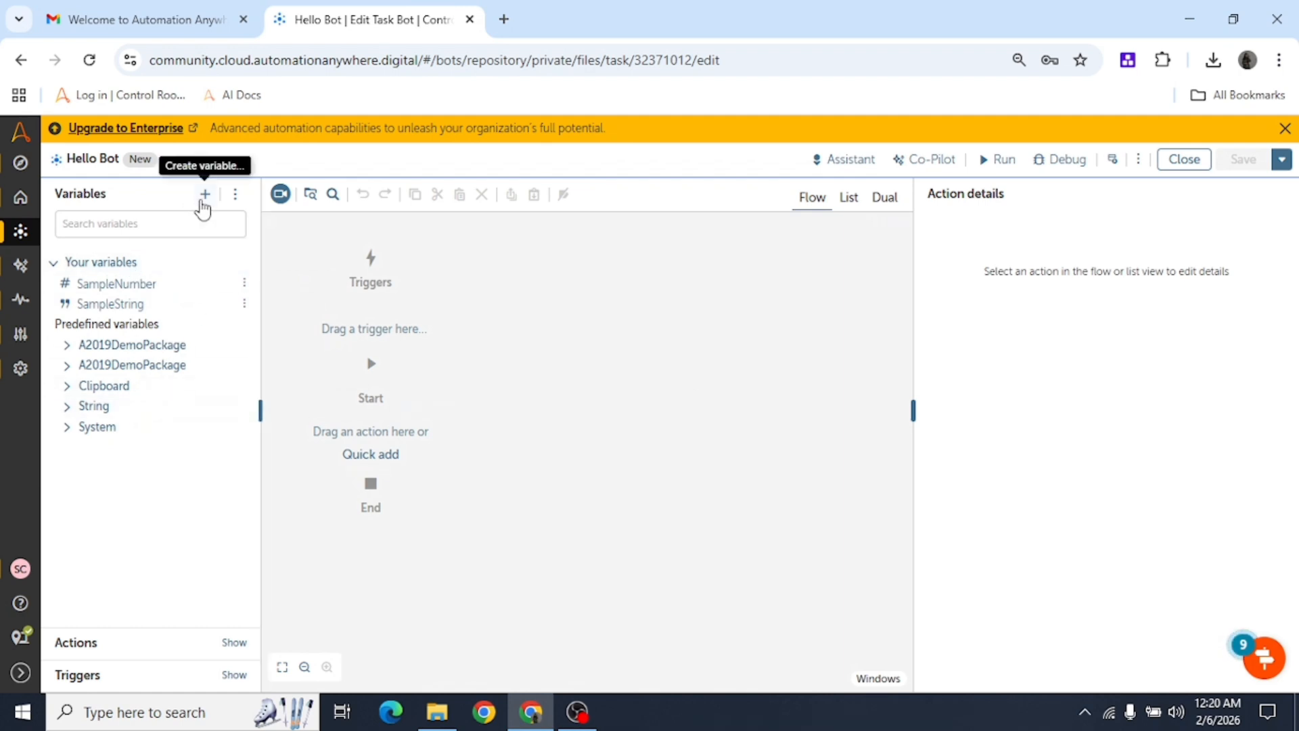
Create a new variable named SampleVariable.
click(205, 194)
click(381, 375)
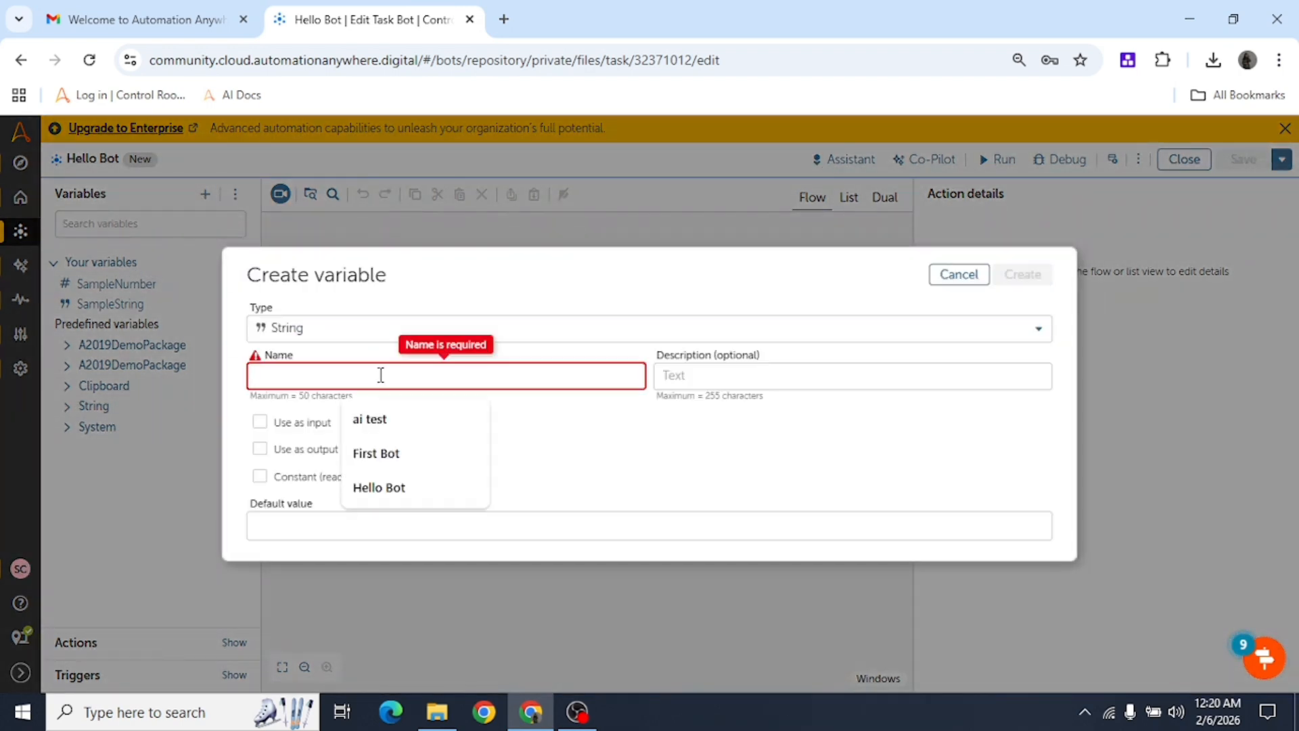
text(SampleVariable)
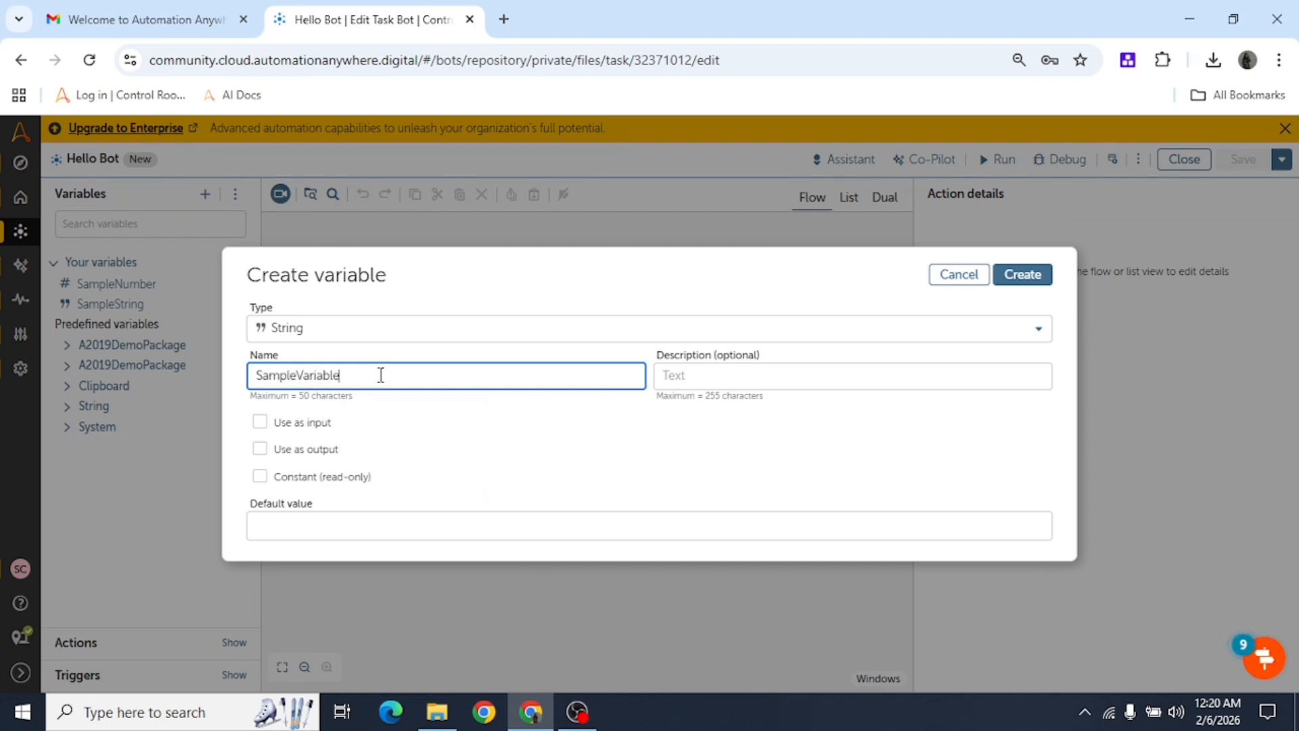
click(1044, 281)
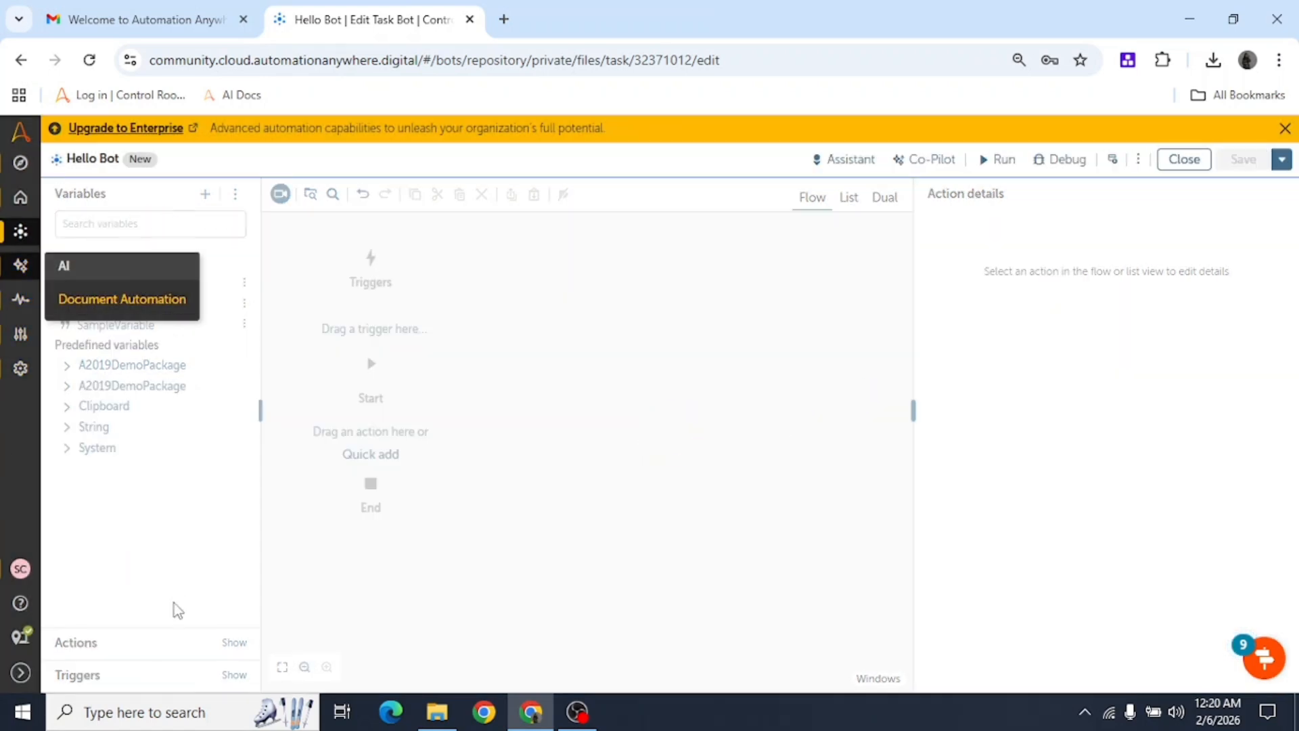
Review SampleVariable's type options, keep String, and cancel the Edit variable dialog.
mouse_move(157, 335)
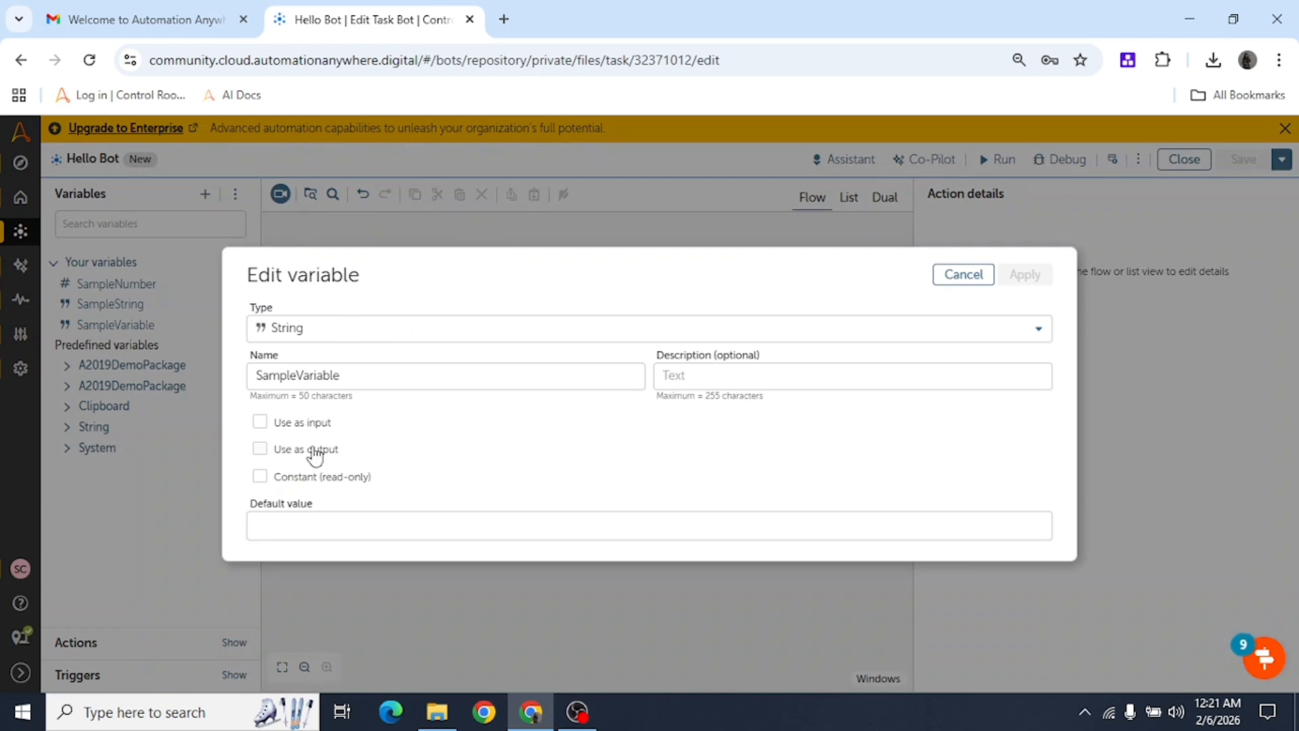
click(346, 338)
scroll(359, 533, down, 5)
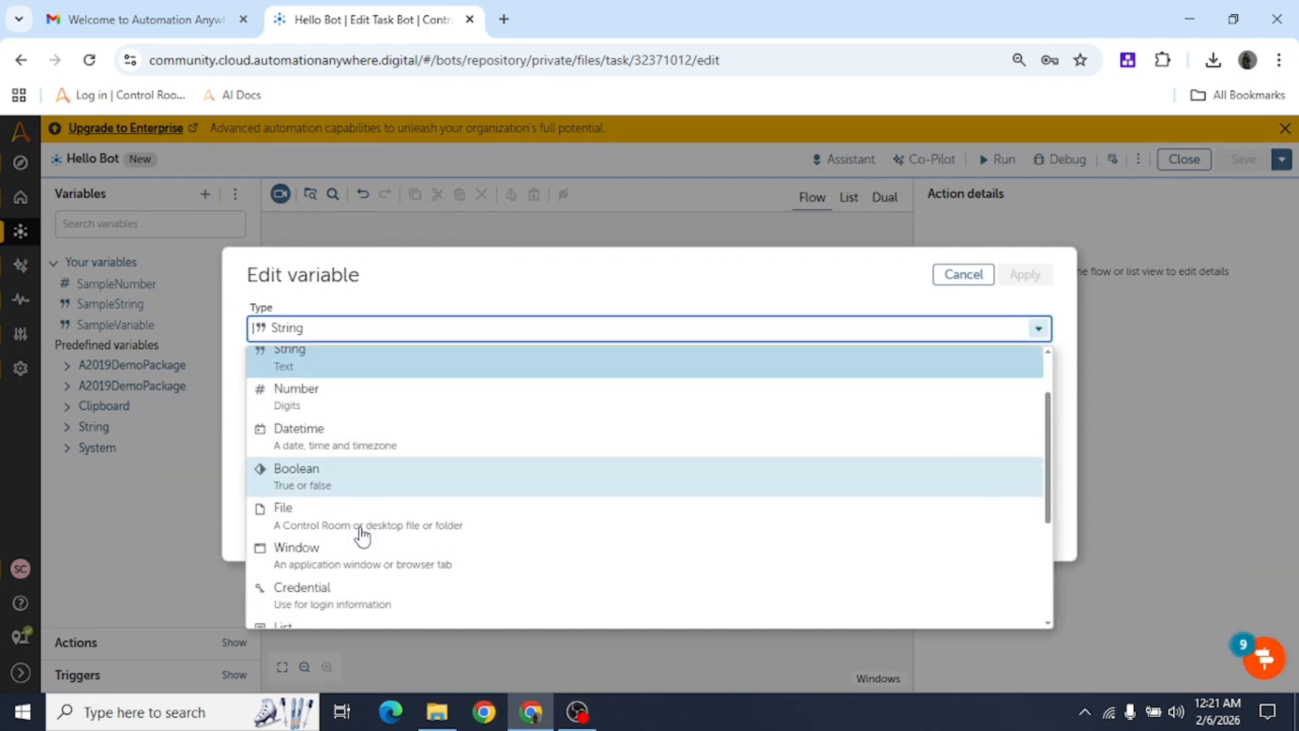
scroll(365, 544, up, 5)
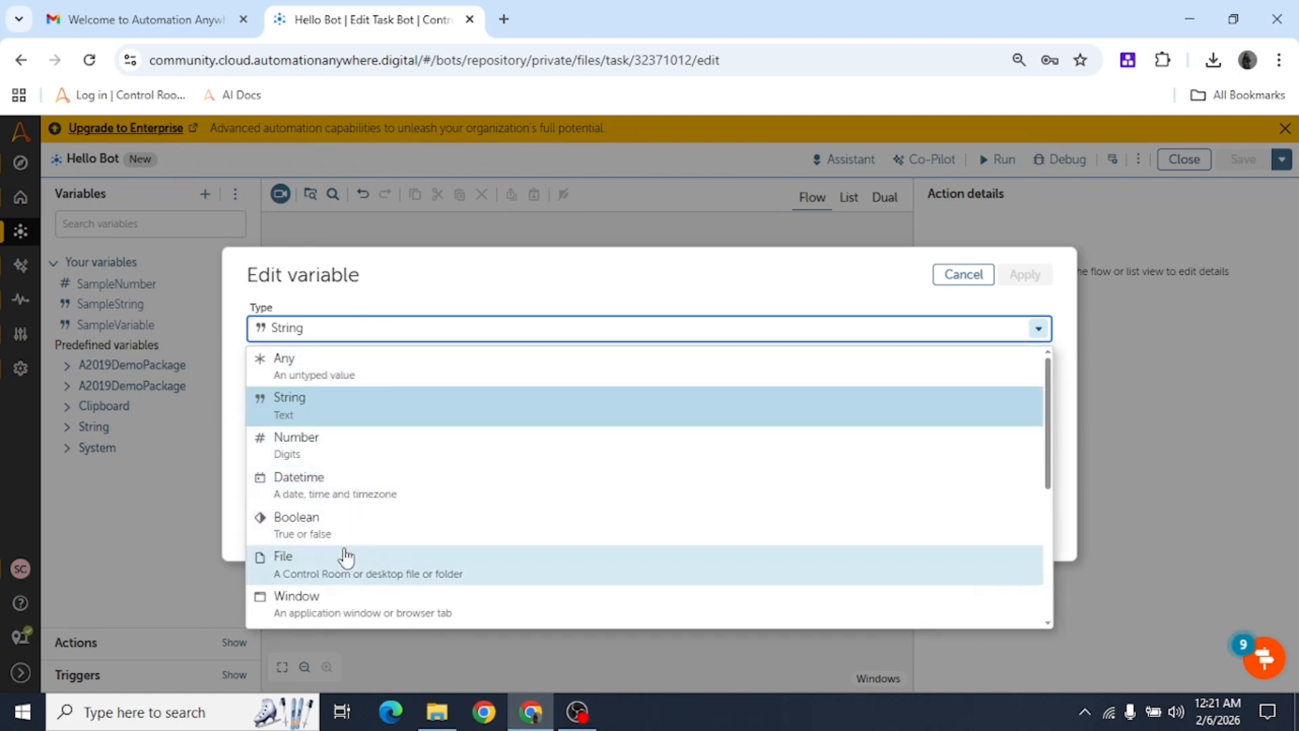
scroll(338, 597, down, 5)
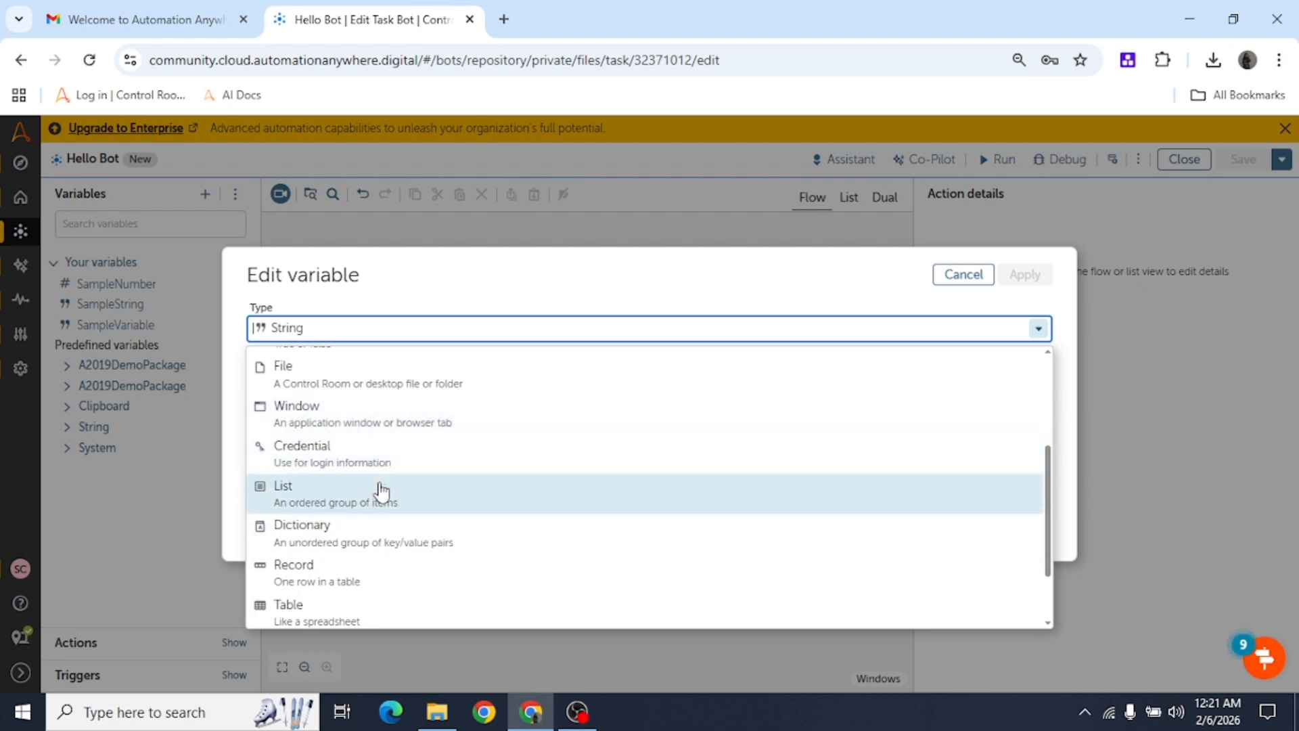
scroll(420, 601, up, 5)
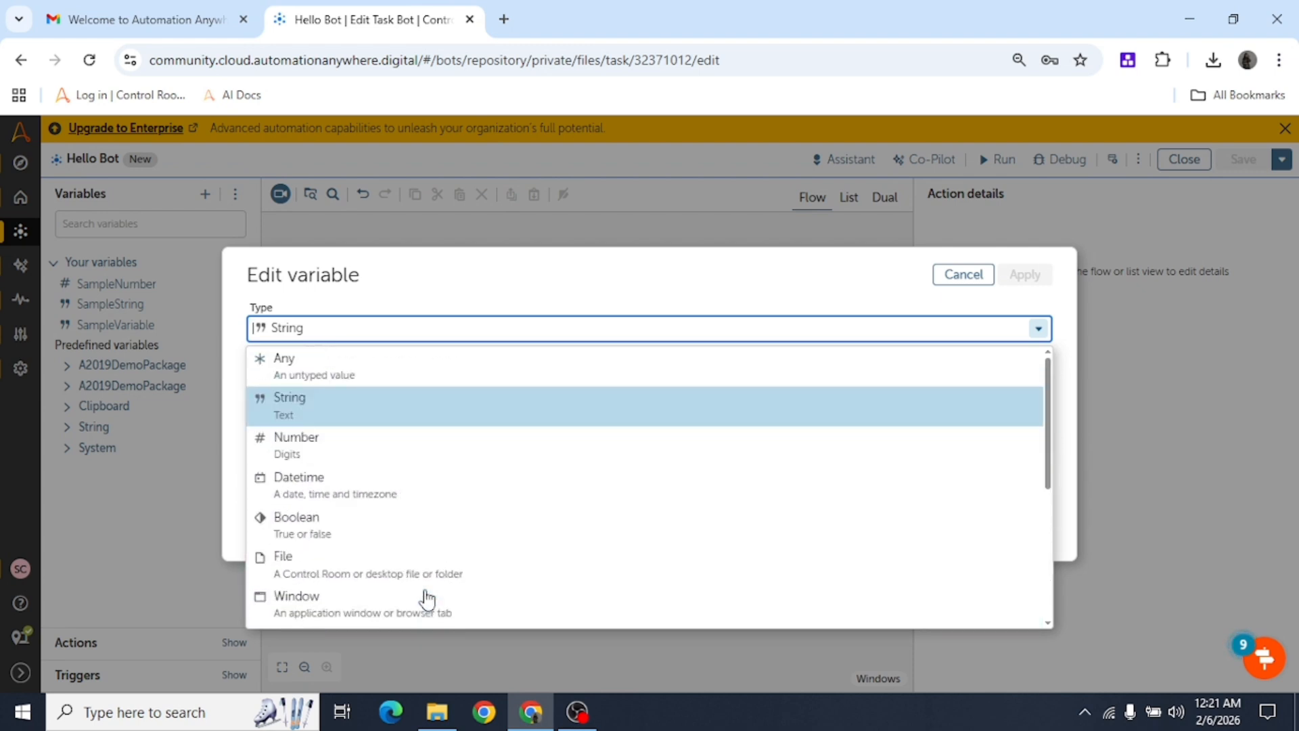
click(415, 290)
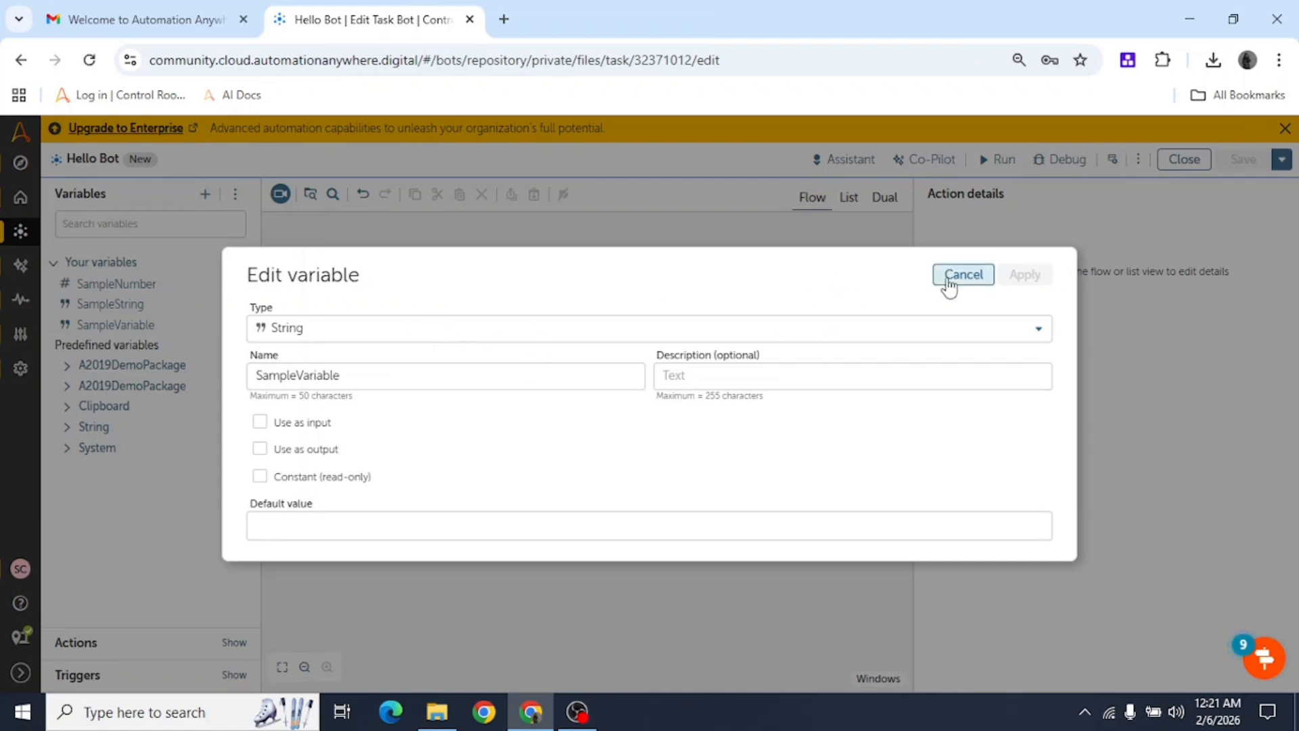
click(281, 528)
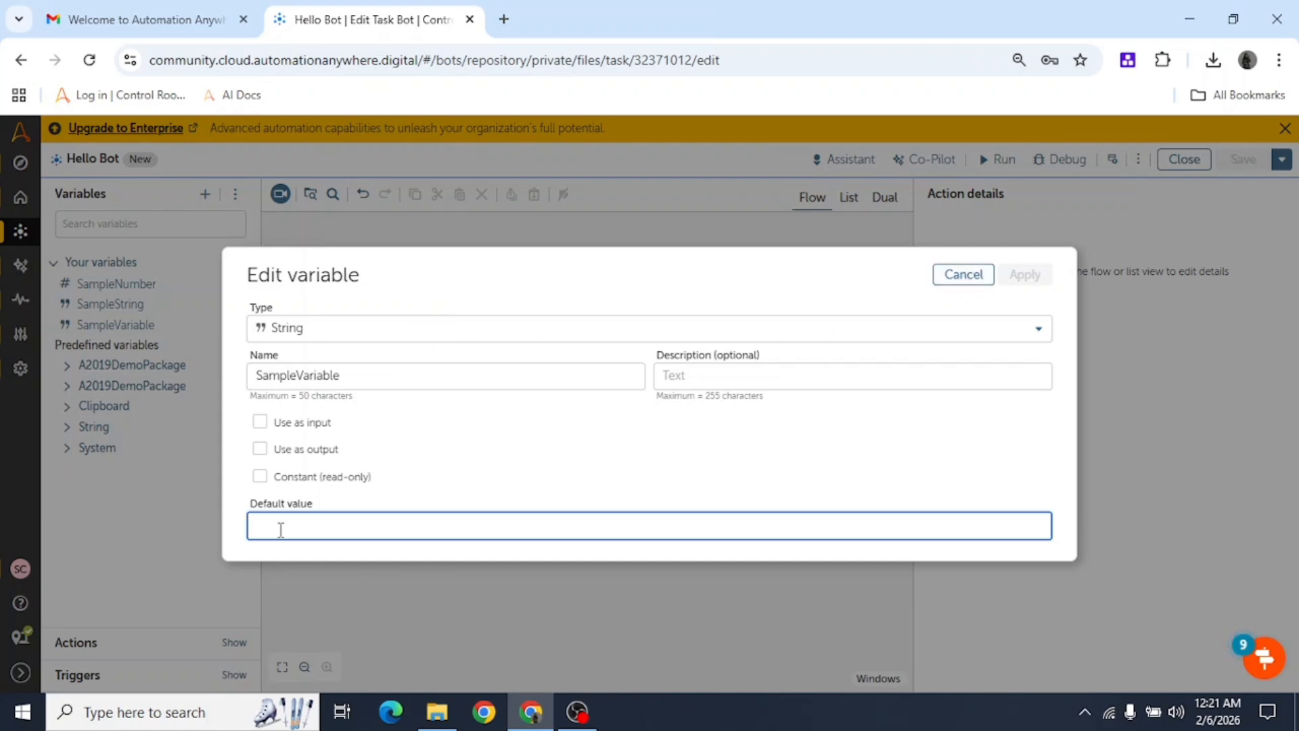
click(963, 274)
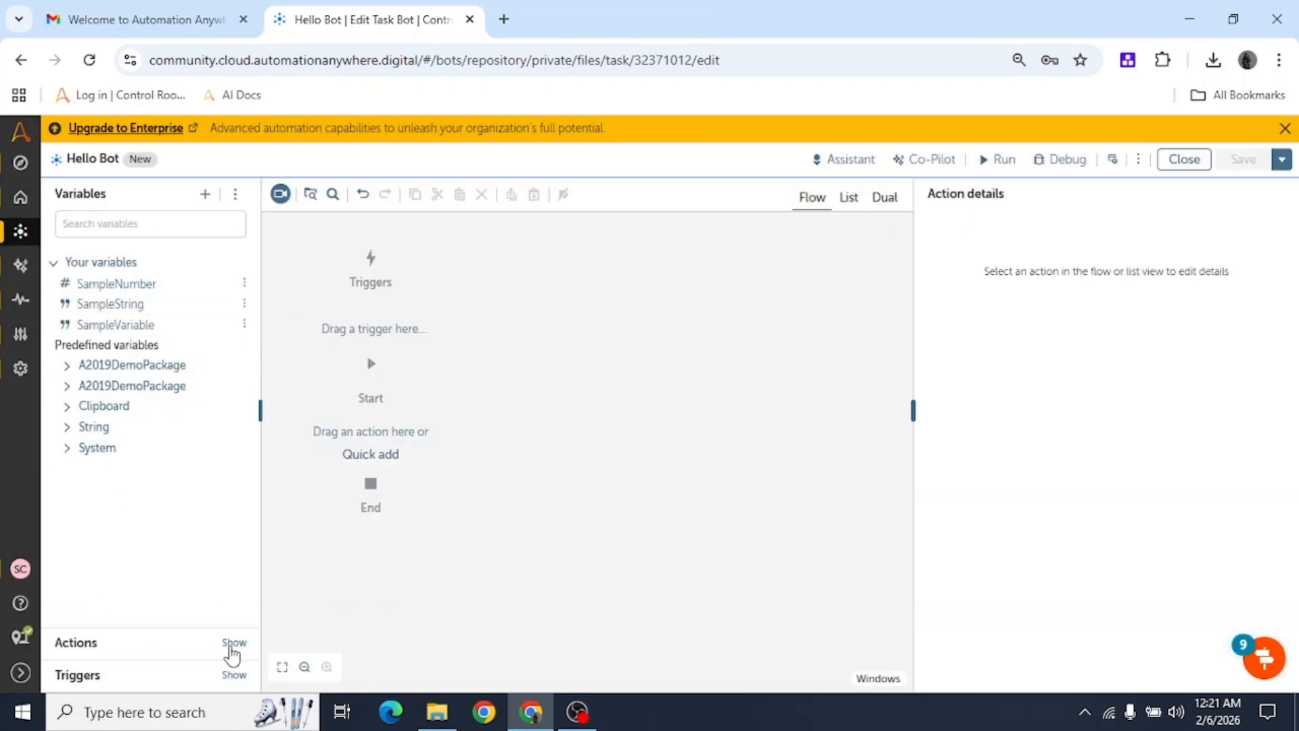
Browse the action packages list, briefly expanding and collapsing the AI package.
click(232, 644)
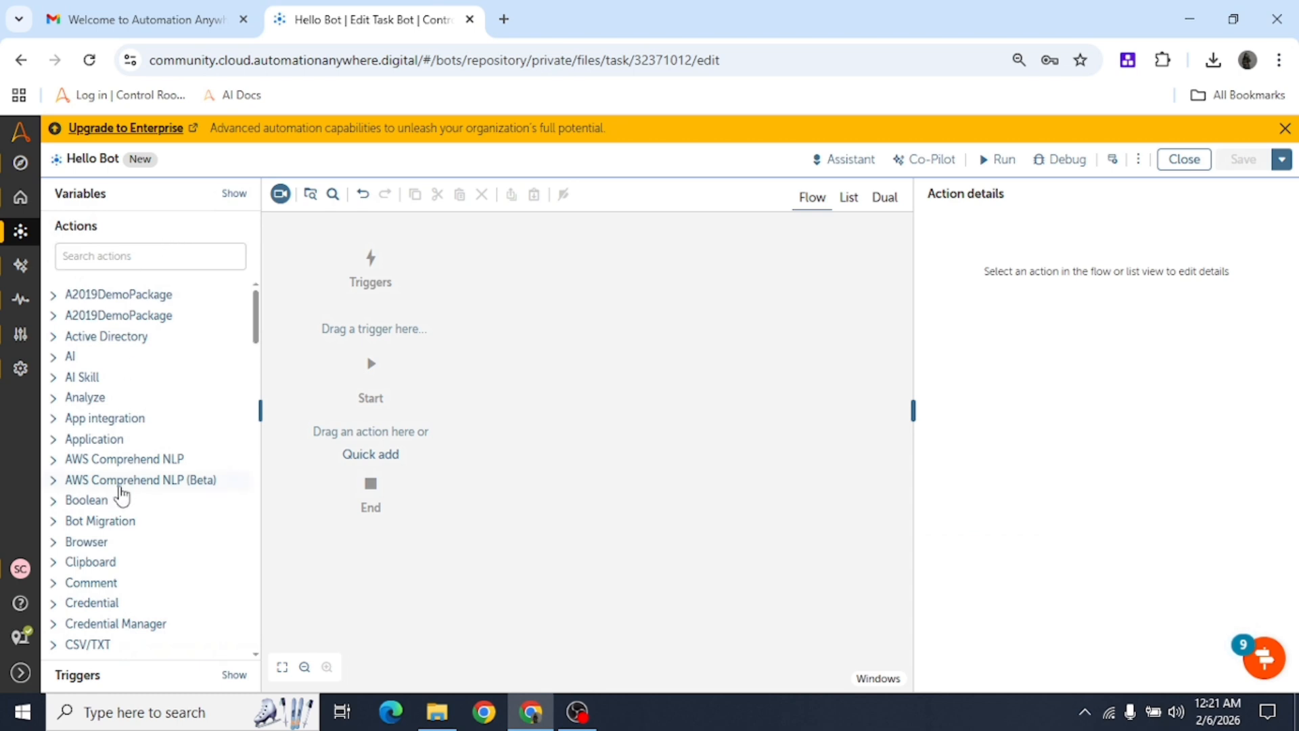
scroll(121, 497, down, 12)
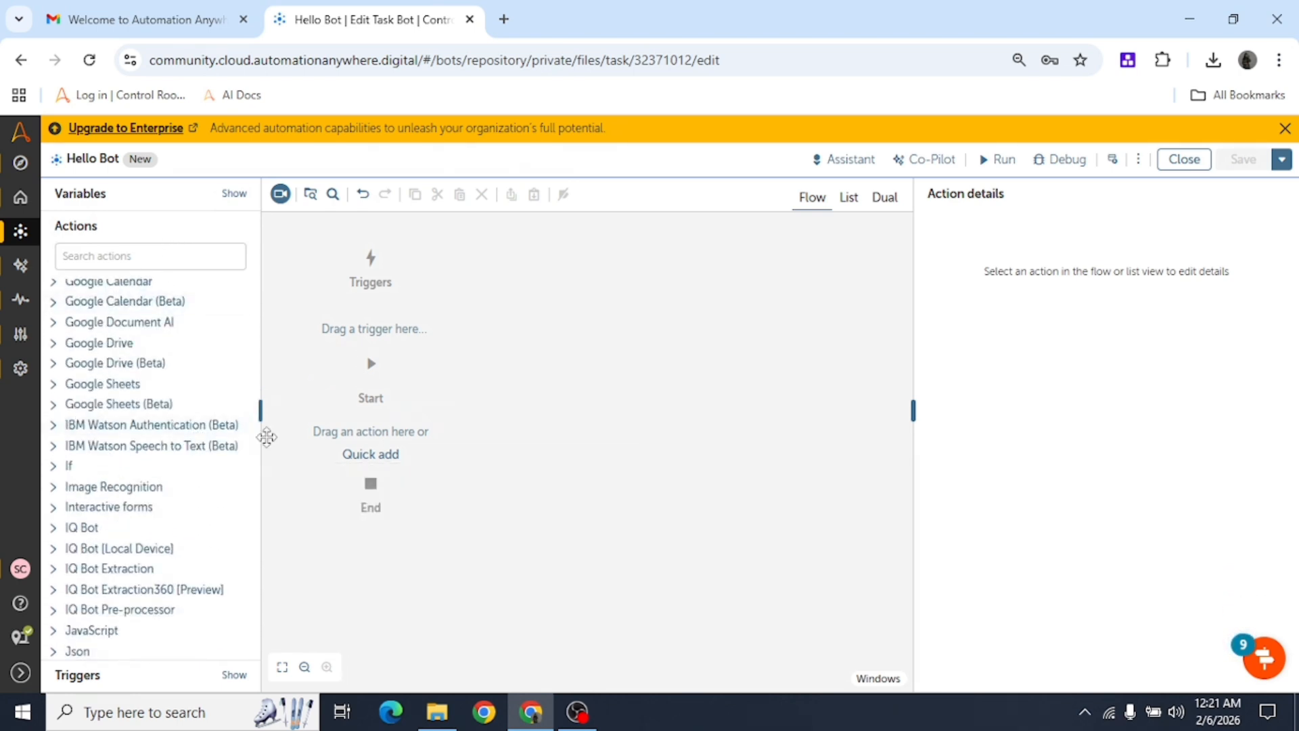
drag(257, 453, 247, 282)
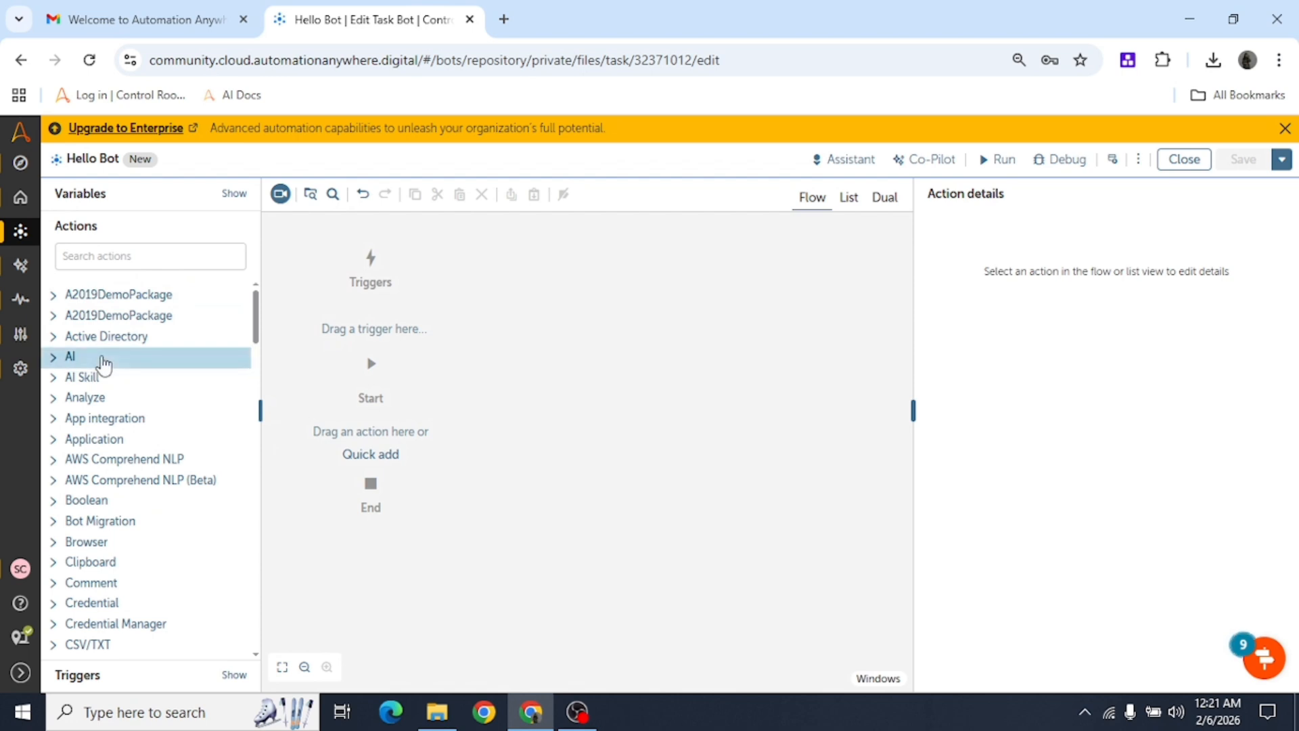
click(101, 359)
click(101, 360)
scroll(110, 540, down, 3)
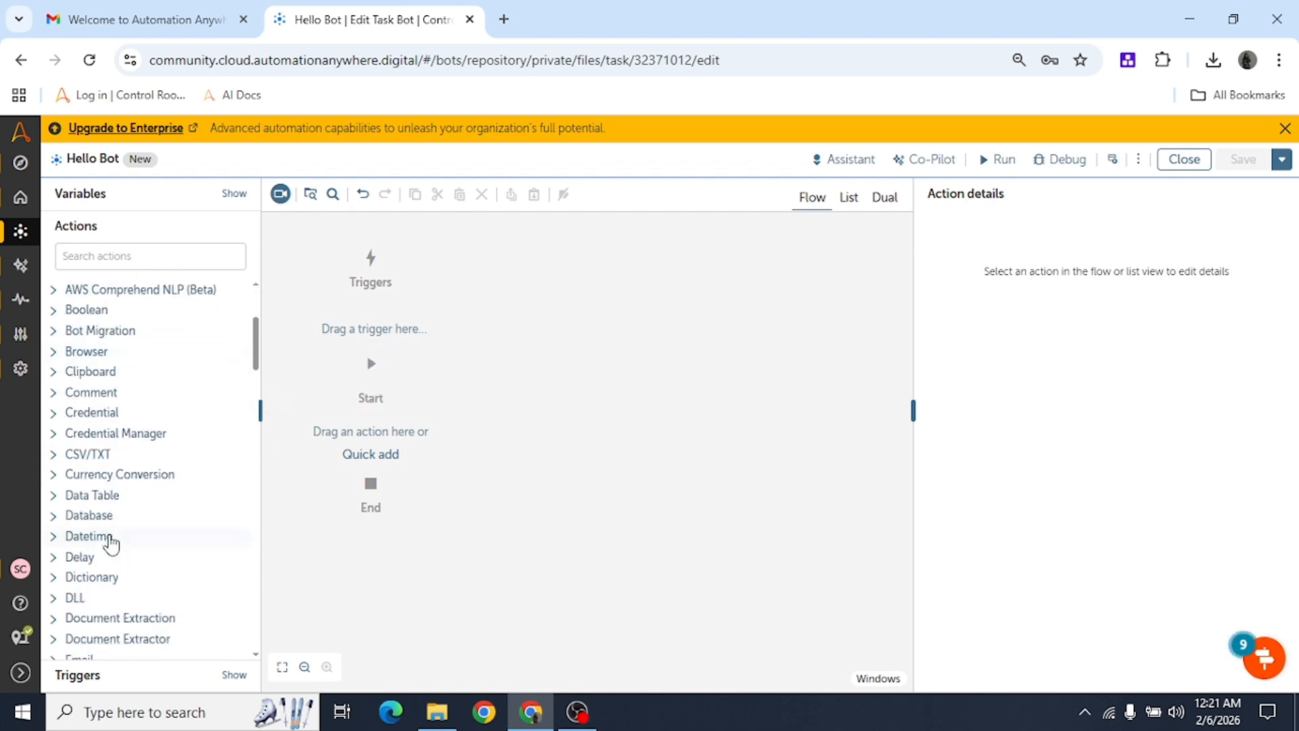
mouse_move(128, 521)
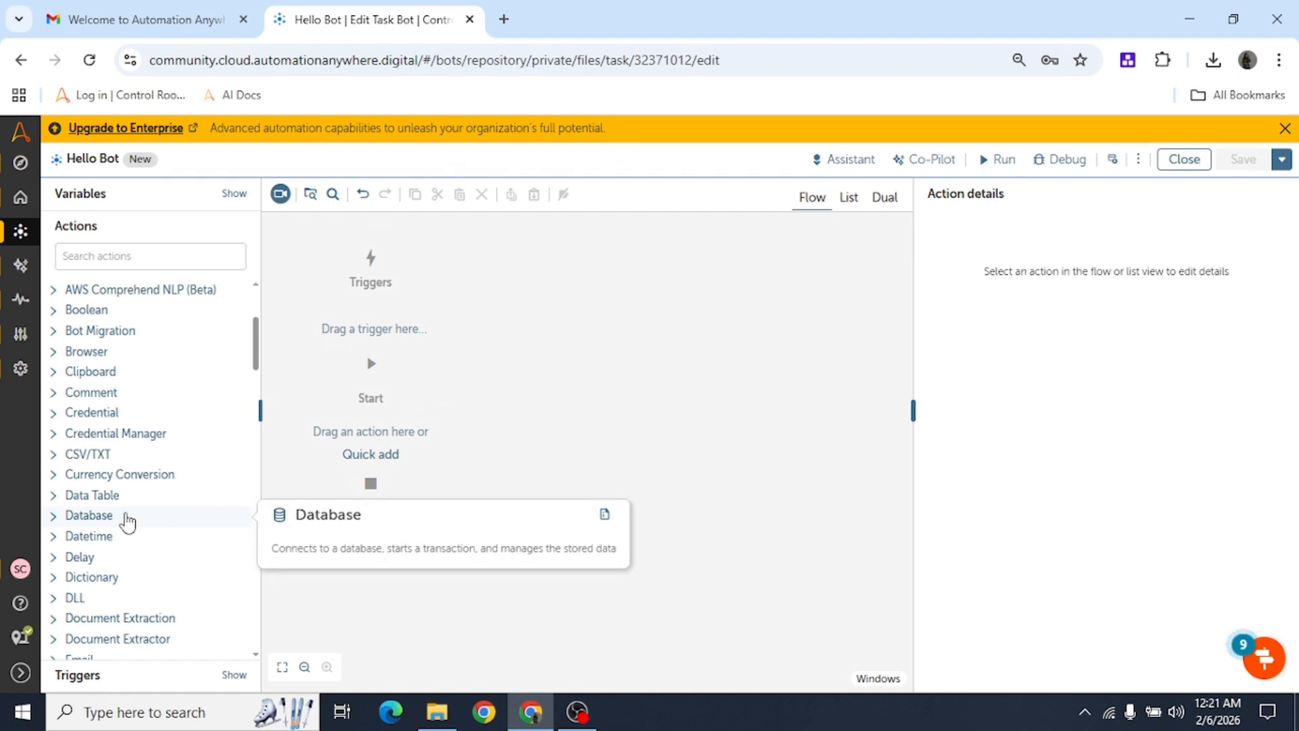
scroll(128, 531, down, 3)
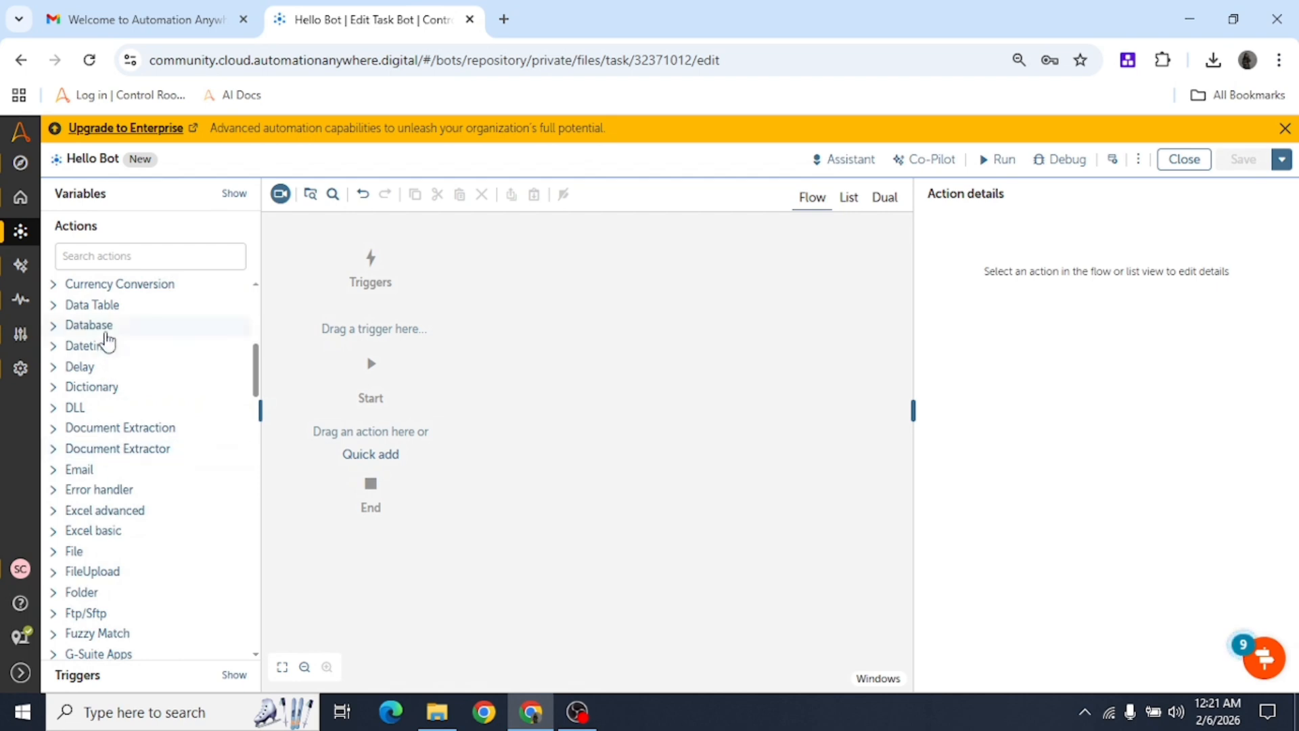
scroll(111, 487, down, 2)
Expand Excel advanced and scroll until its Open action is visible.
mouse_move(93, 382)
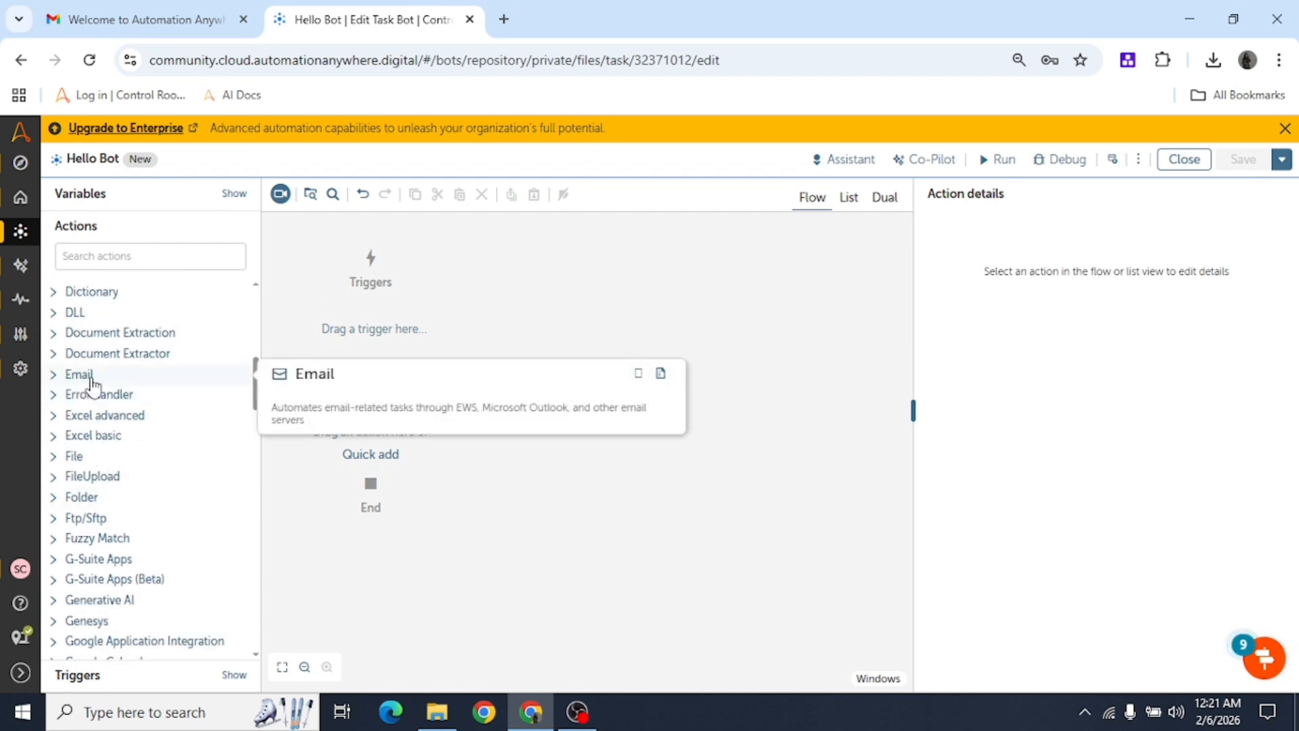
click(133, 420)
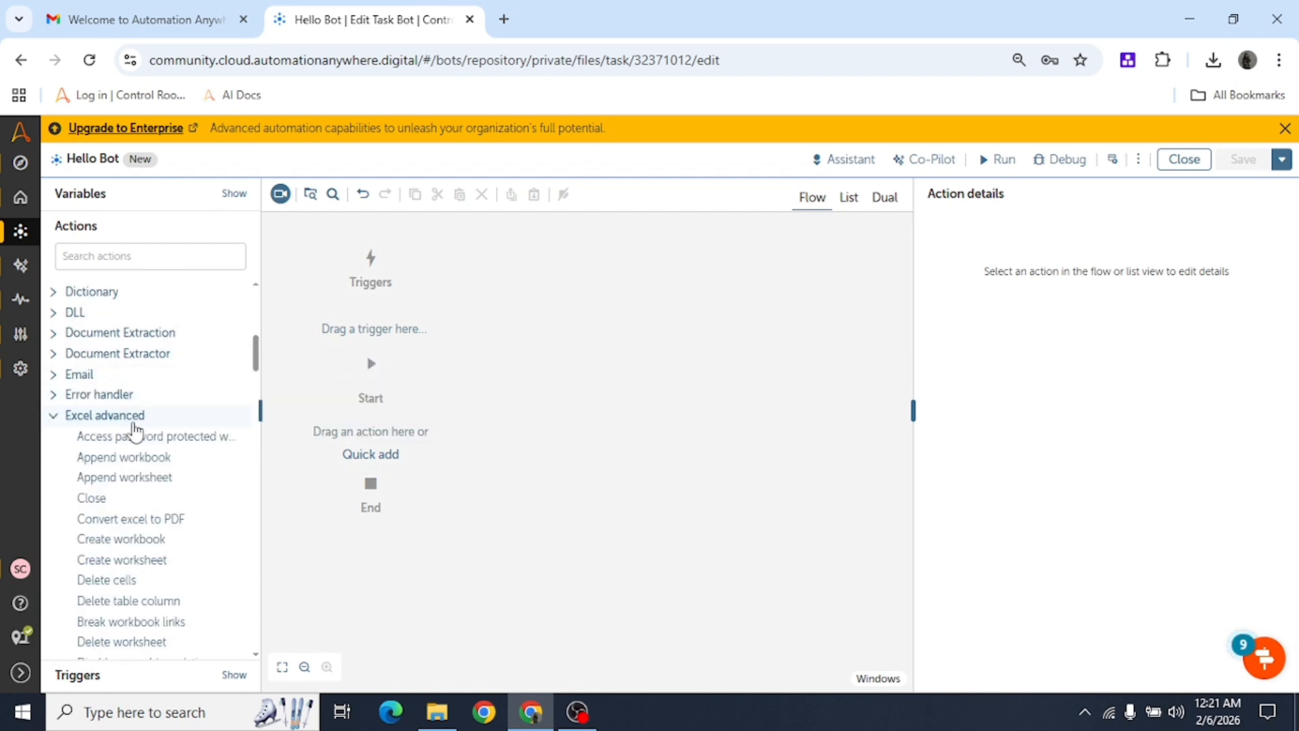
scroll(133, 427, down, 2)
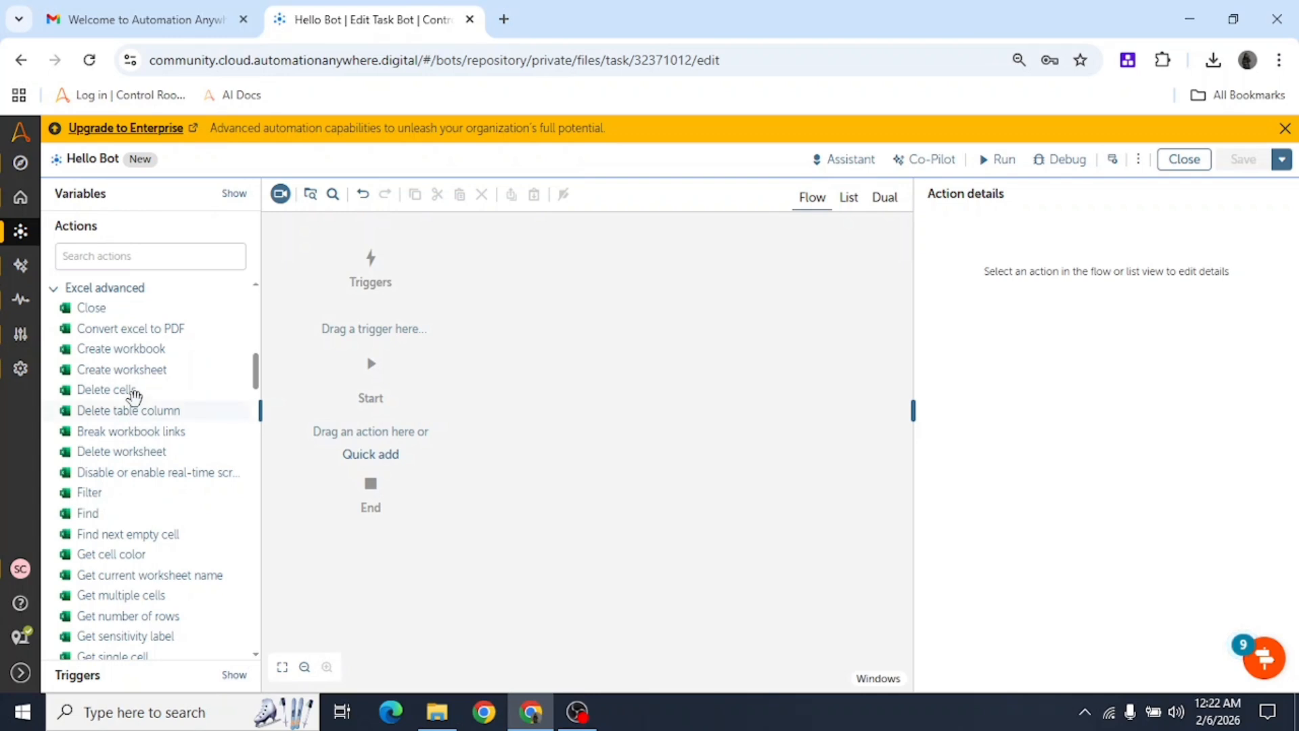
scroll(127, 420, up, 1)
scroll(138, 419, down, 2)
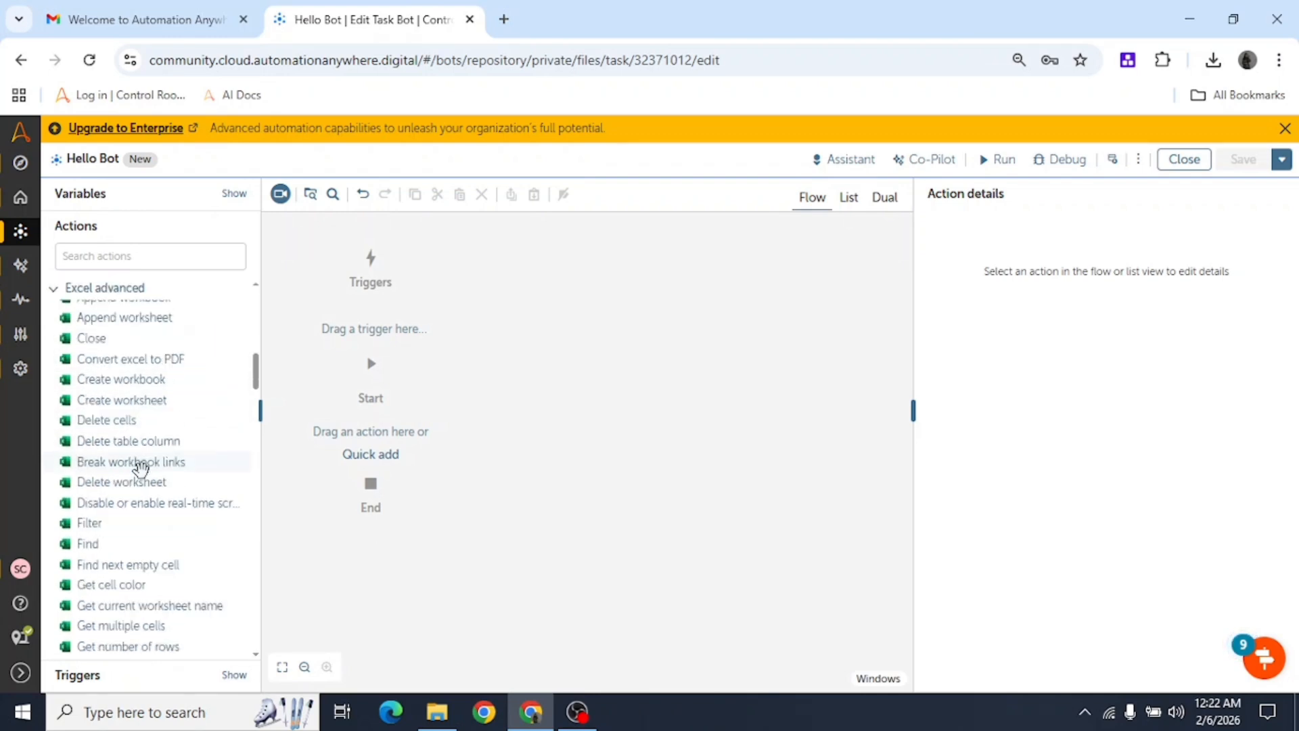
scroll(154, 531, down, 6)
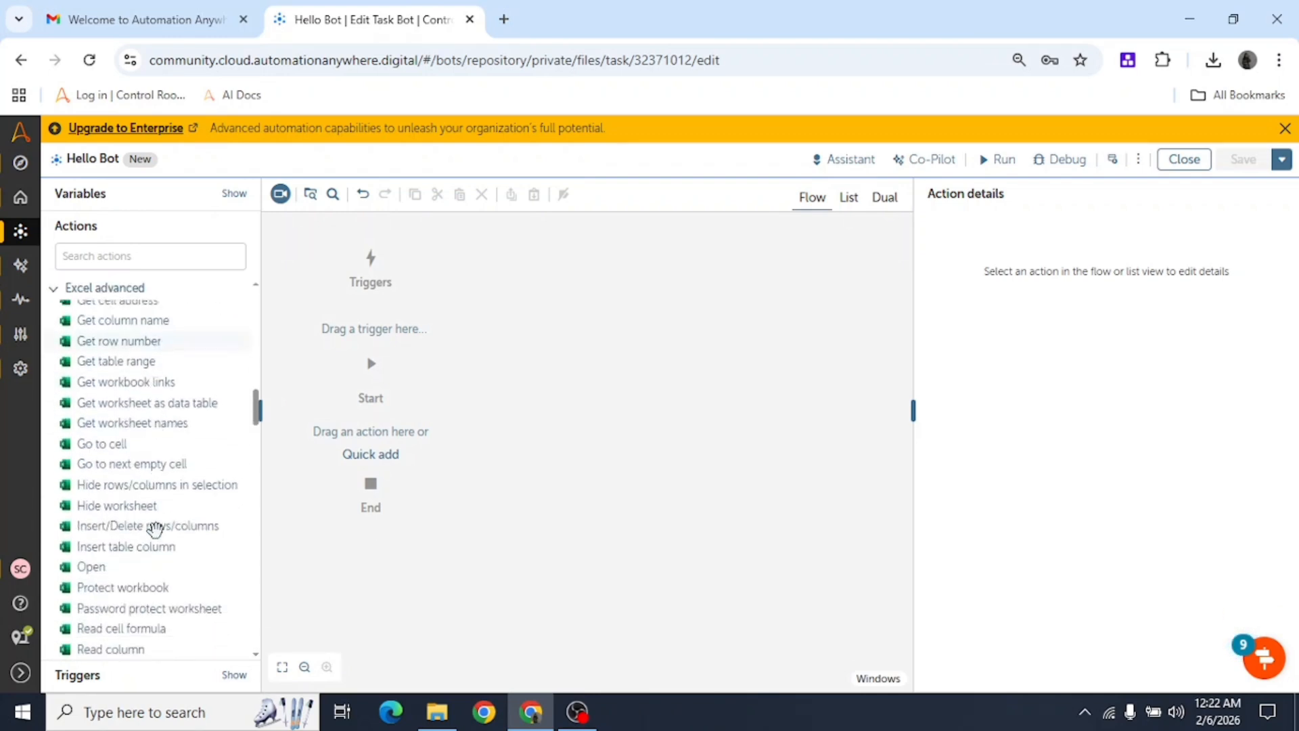
Drag the Excel advanced Open action onto the flow between Start and End.
drag(92, 564, 414, 447)
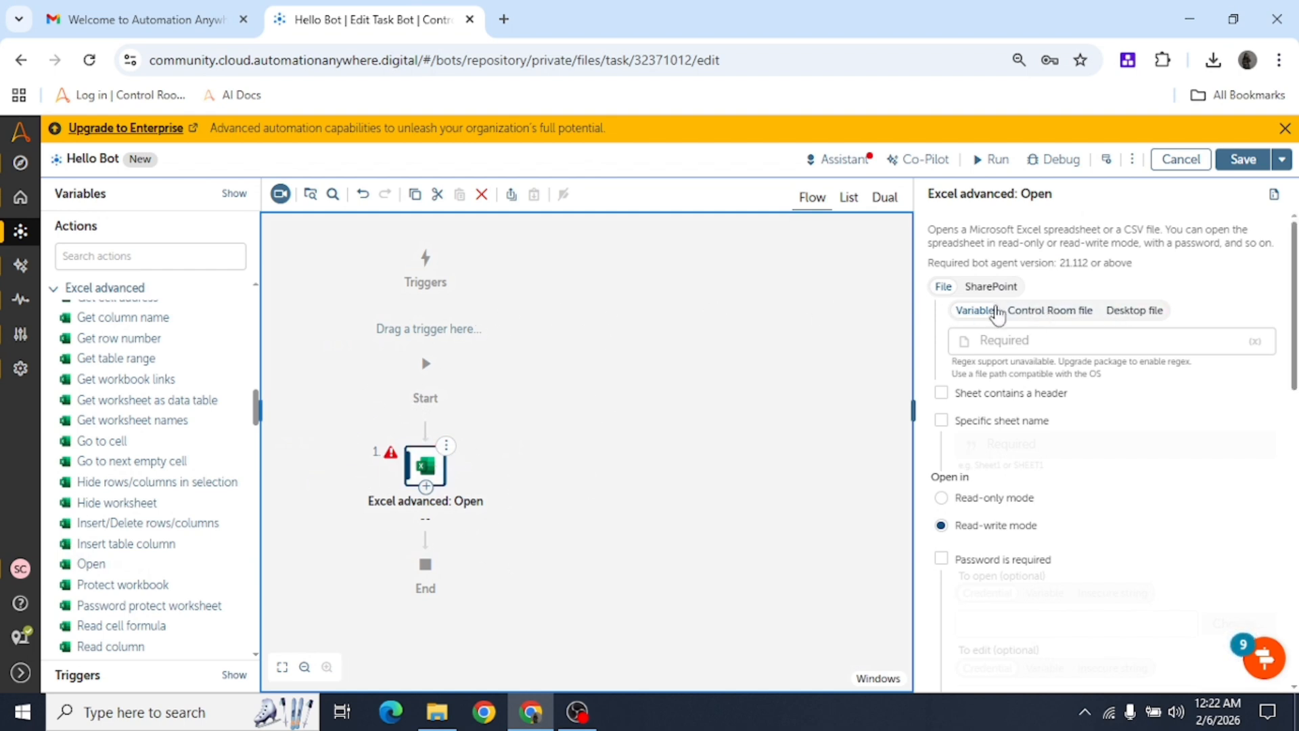
scroll(1001, 572, down, 10)
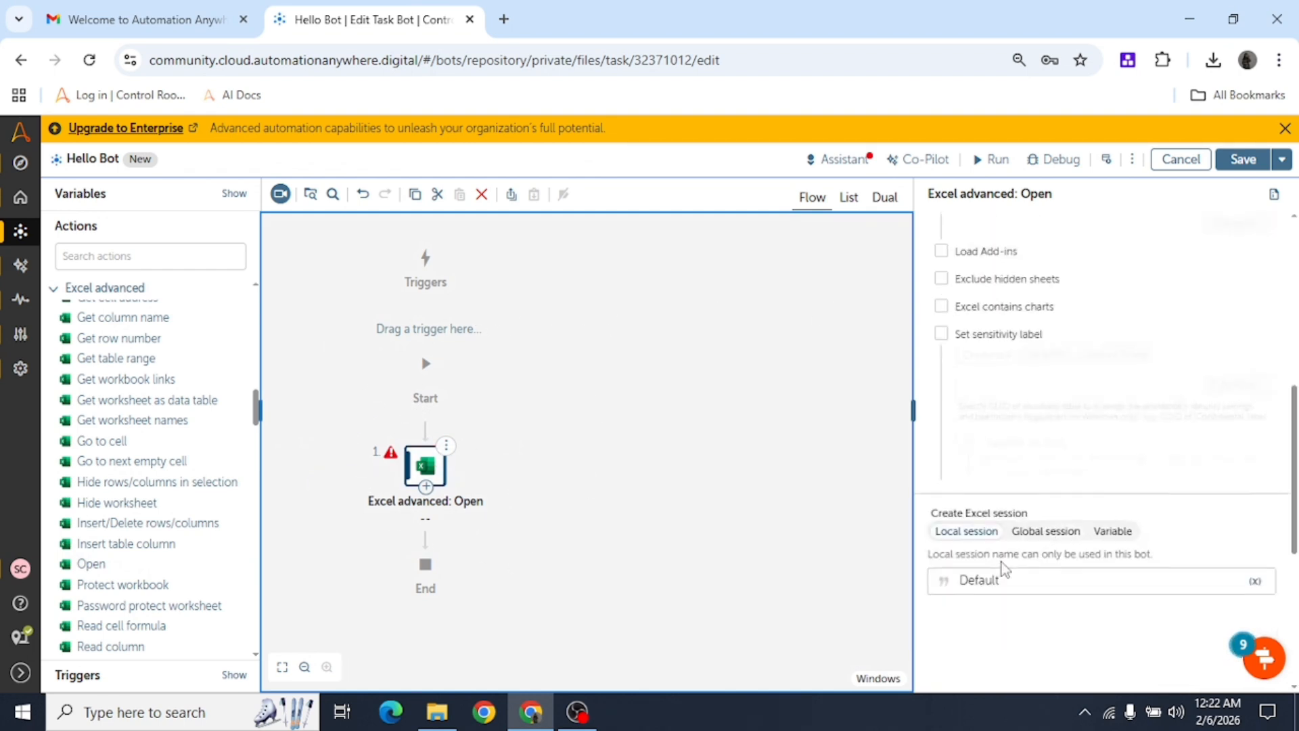
scroll(1002, 570, up, 10)
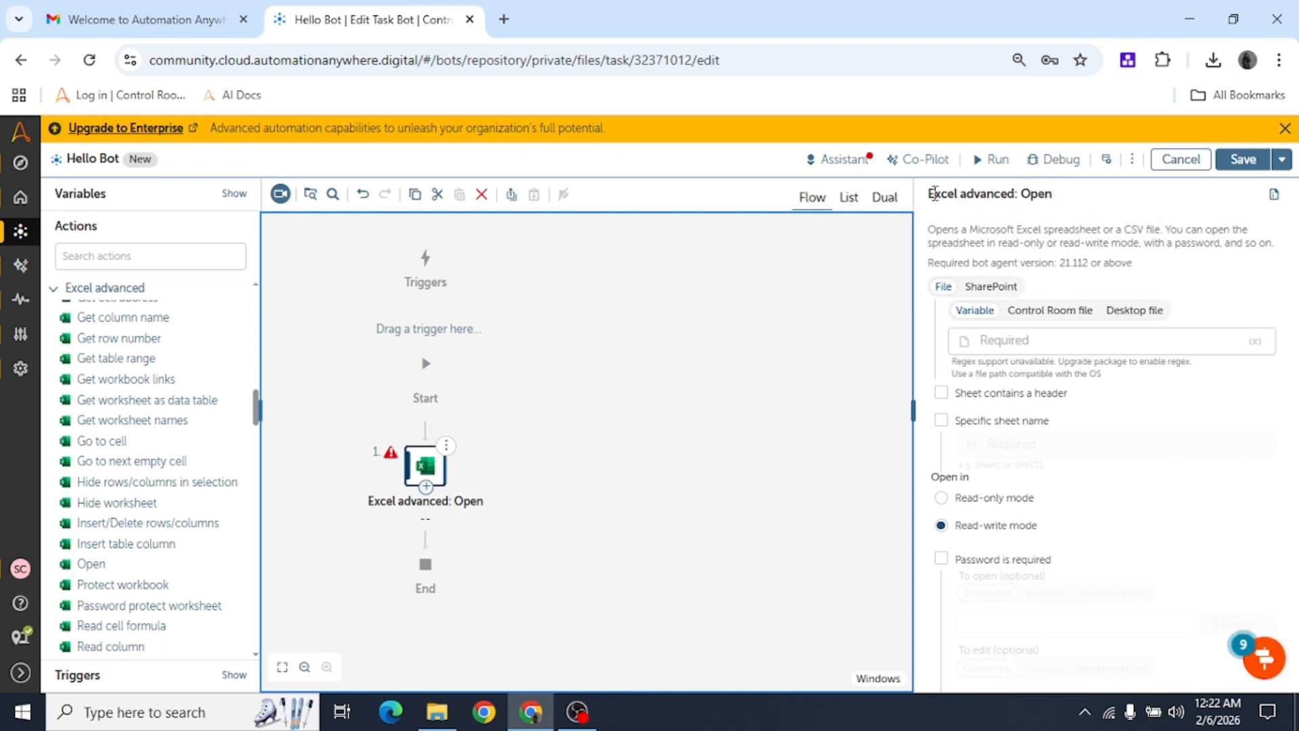
drag(935, 193, 1085, 202)
click(1094, 259)
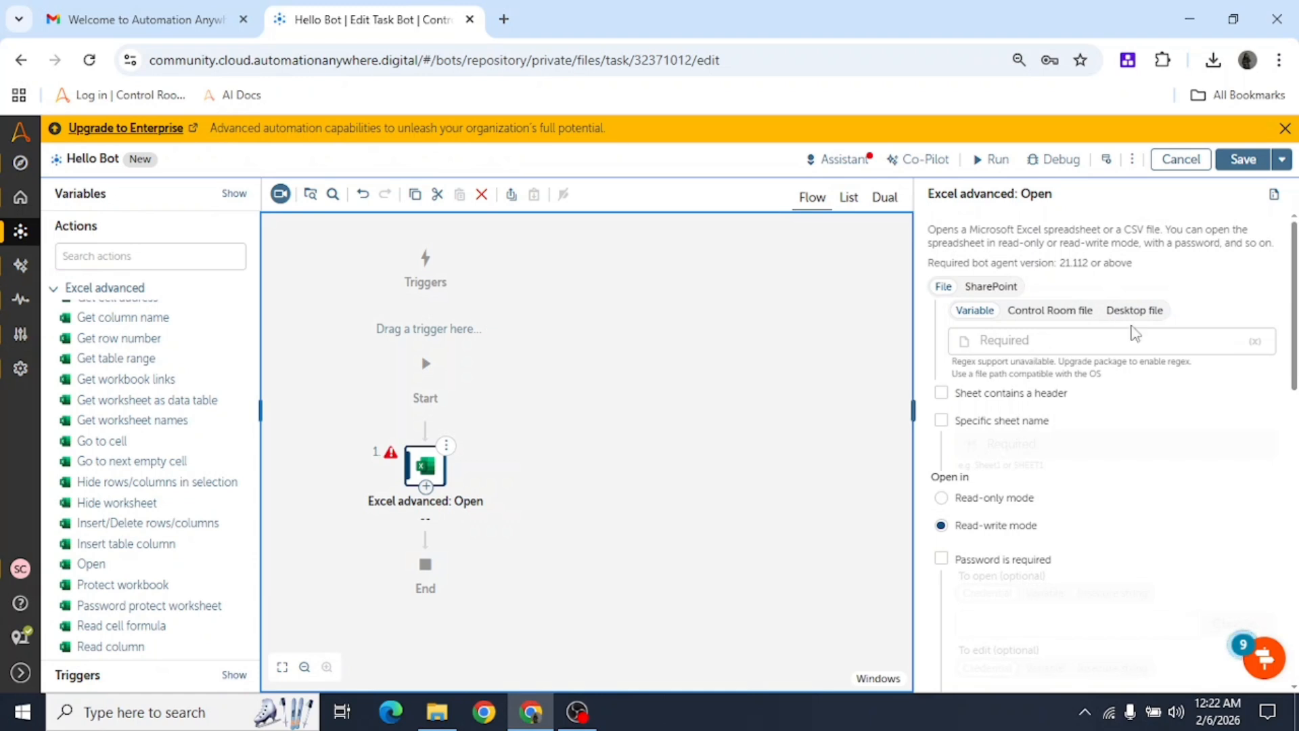
Try the Desktop file source, then switch the file back to Variable.
click(1142, 313)
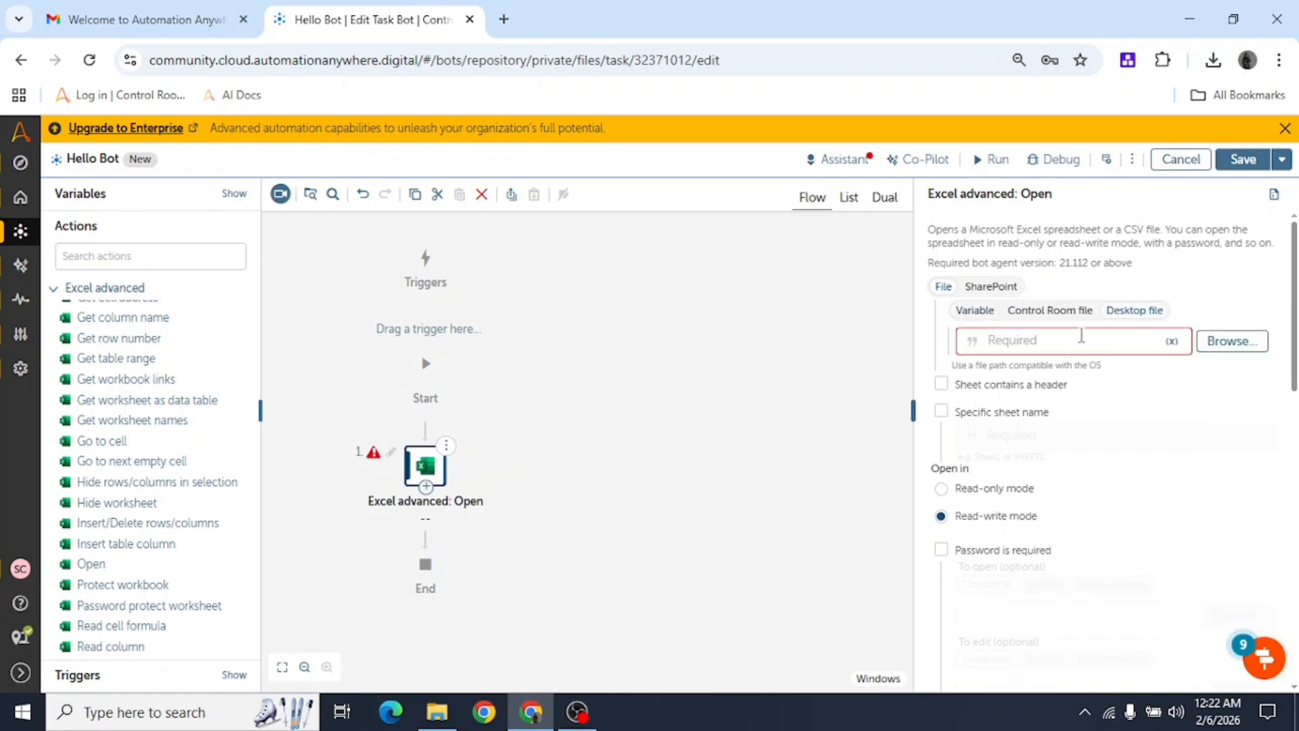
click(975, 312)
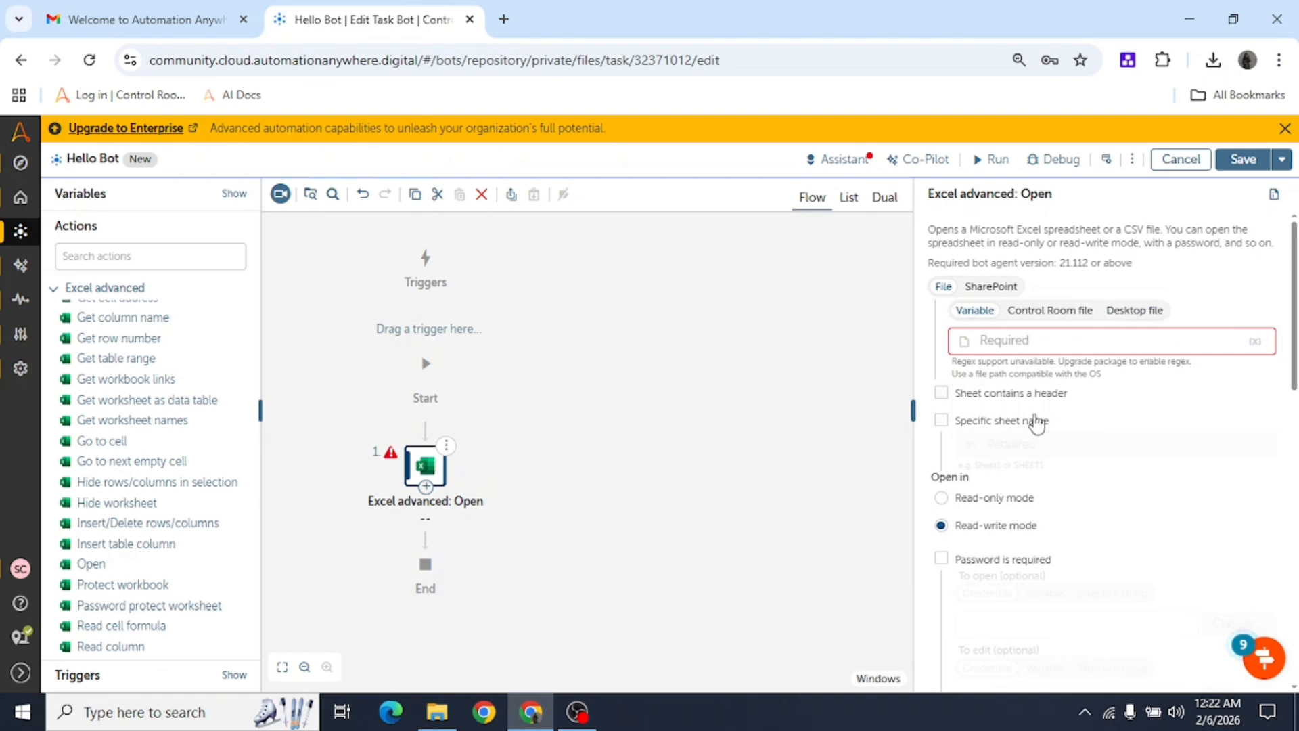
scroll(1048, 472, down, 8)
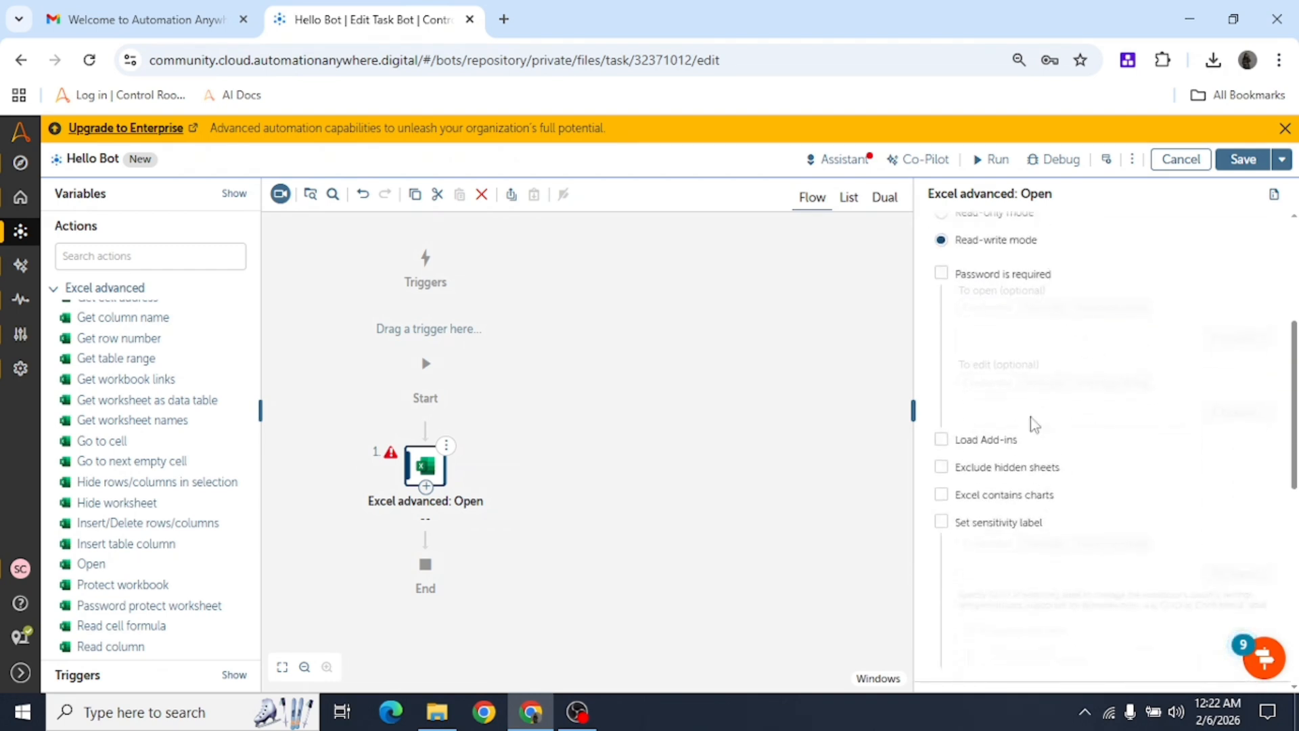
scroll(1050, 504, down, 1)
Save Hello Bot.
click(1243, 169)
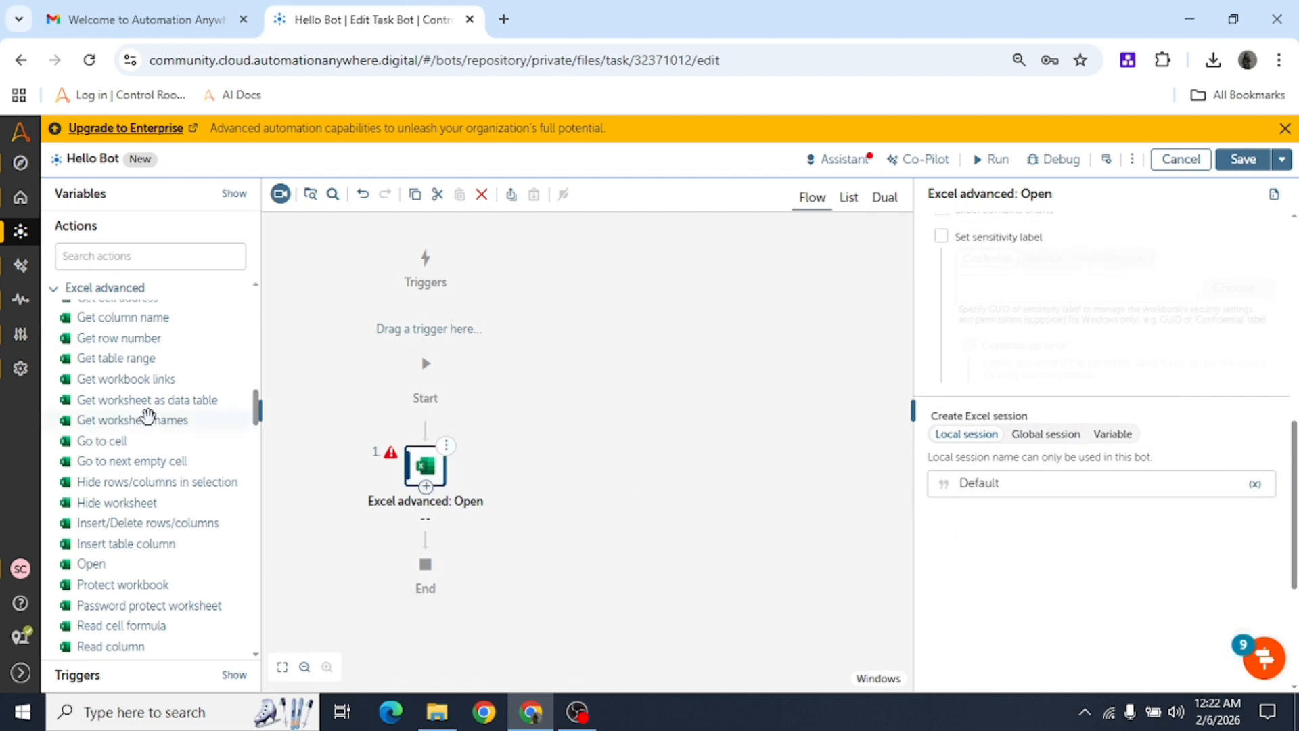
scroll(161, 548, down, 15)
scroll(163, 567, down, 3)
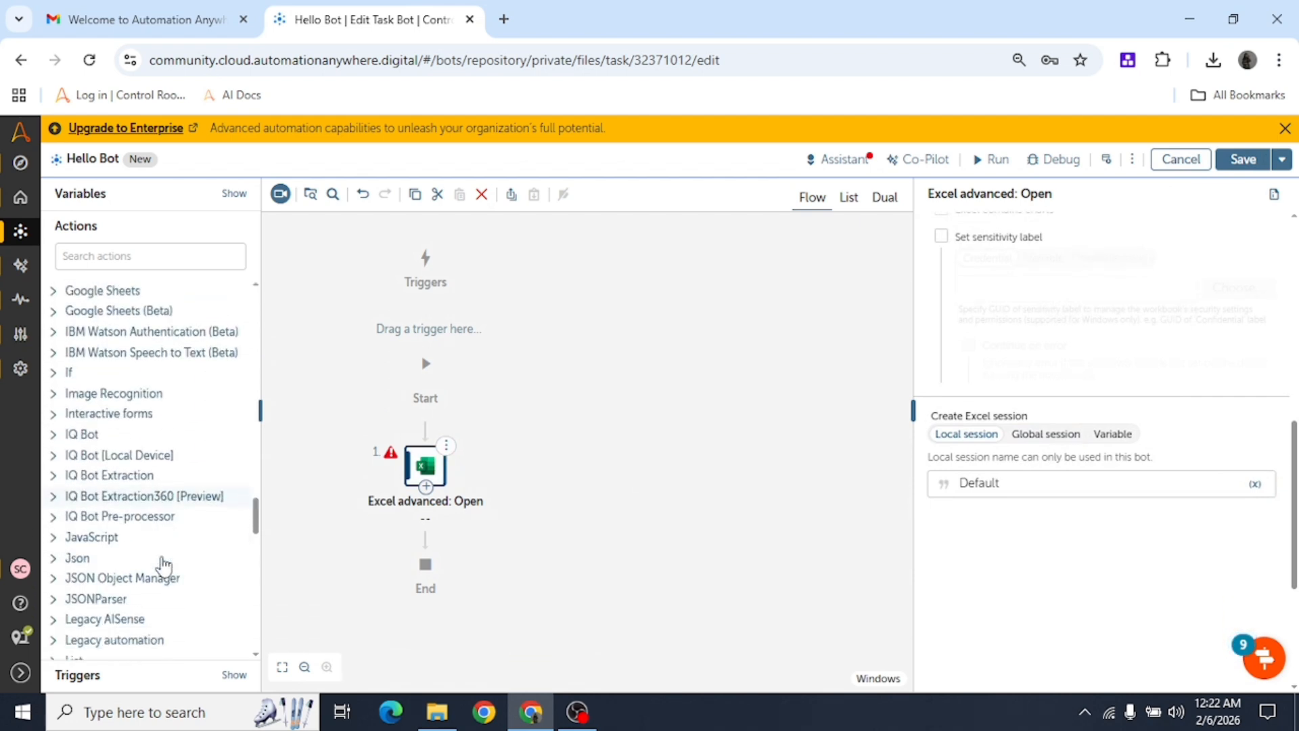
scroll(115, 474, up, 3)
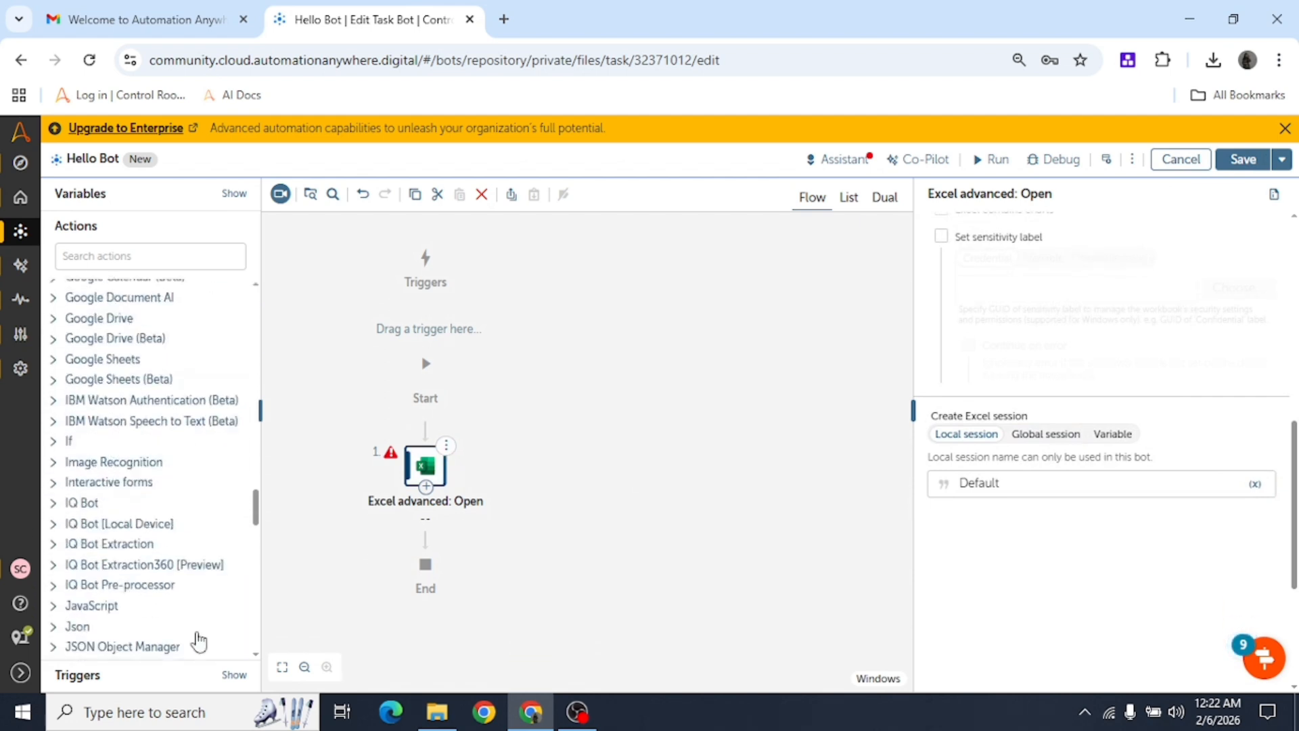
Remove the Excel advanced: Open step using its options menu.
click(448, 449)
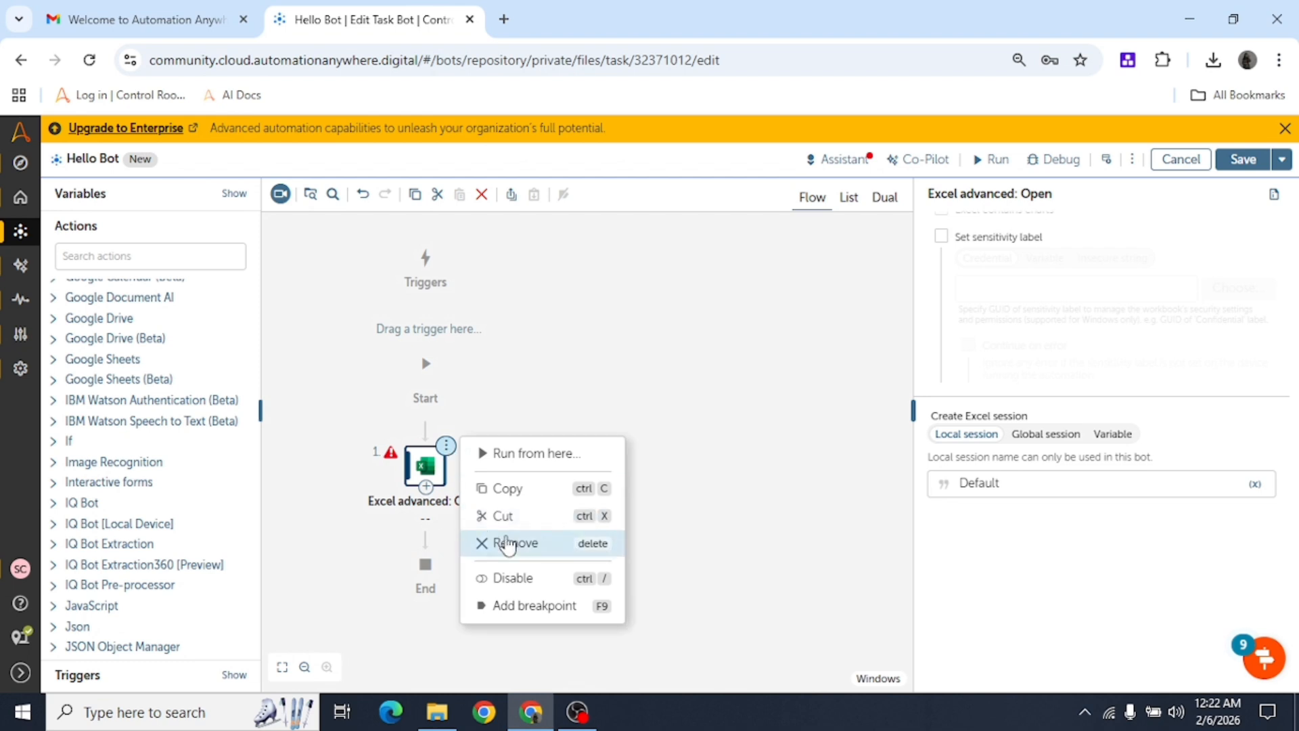
click(509, 549)
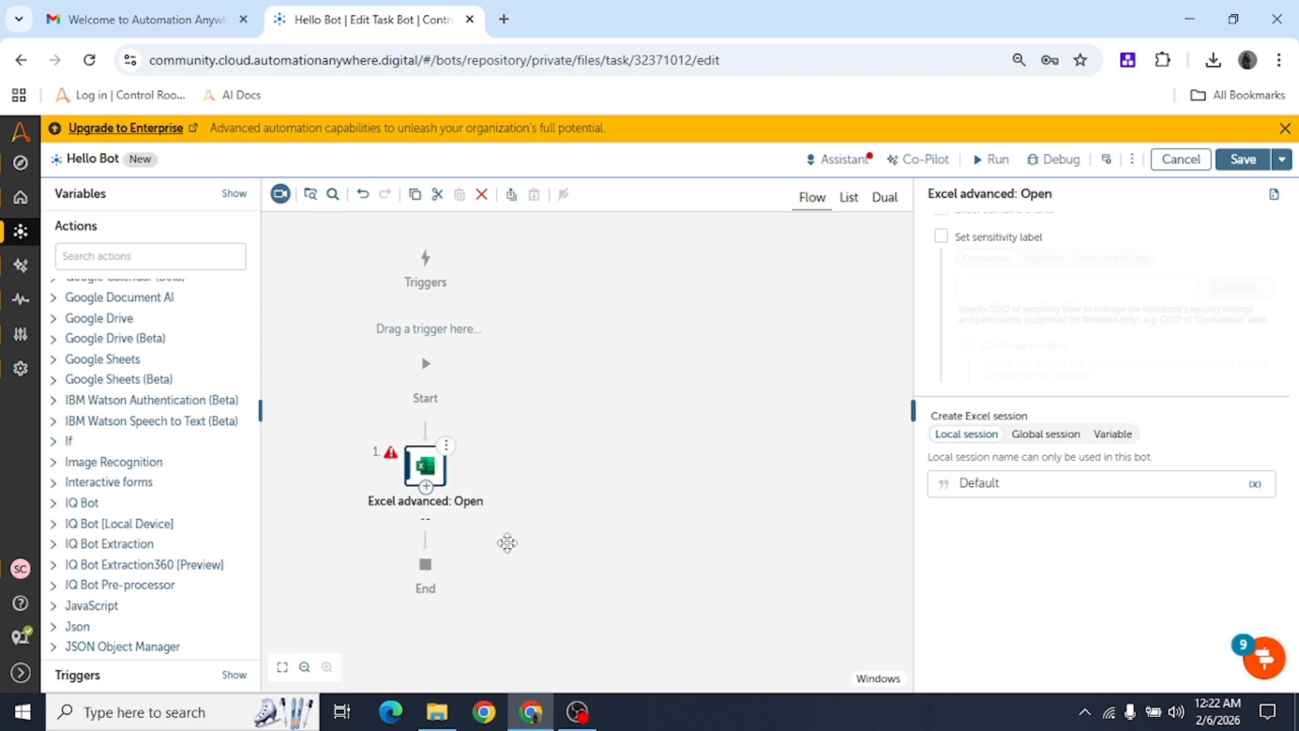
scroll(461, 400, up, 3)
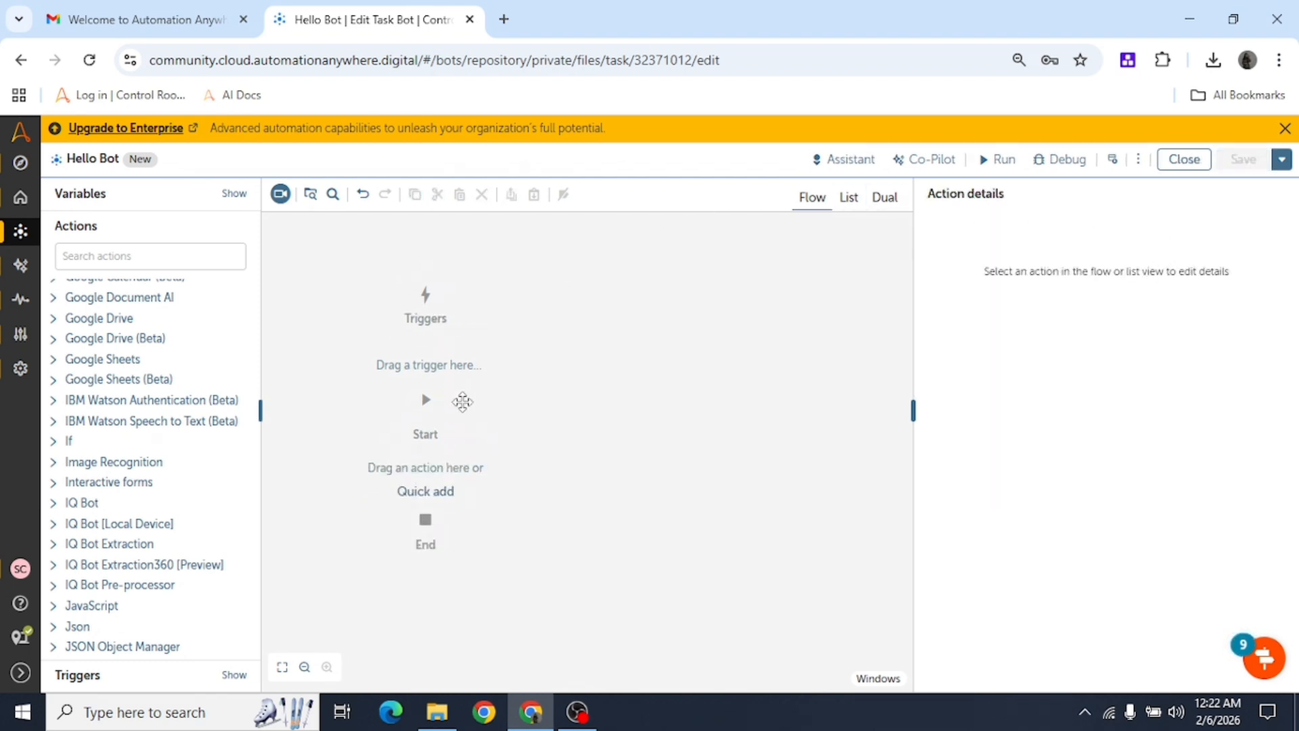
scroll(468, 521, down, 1)
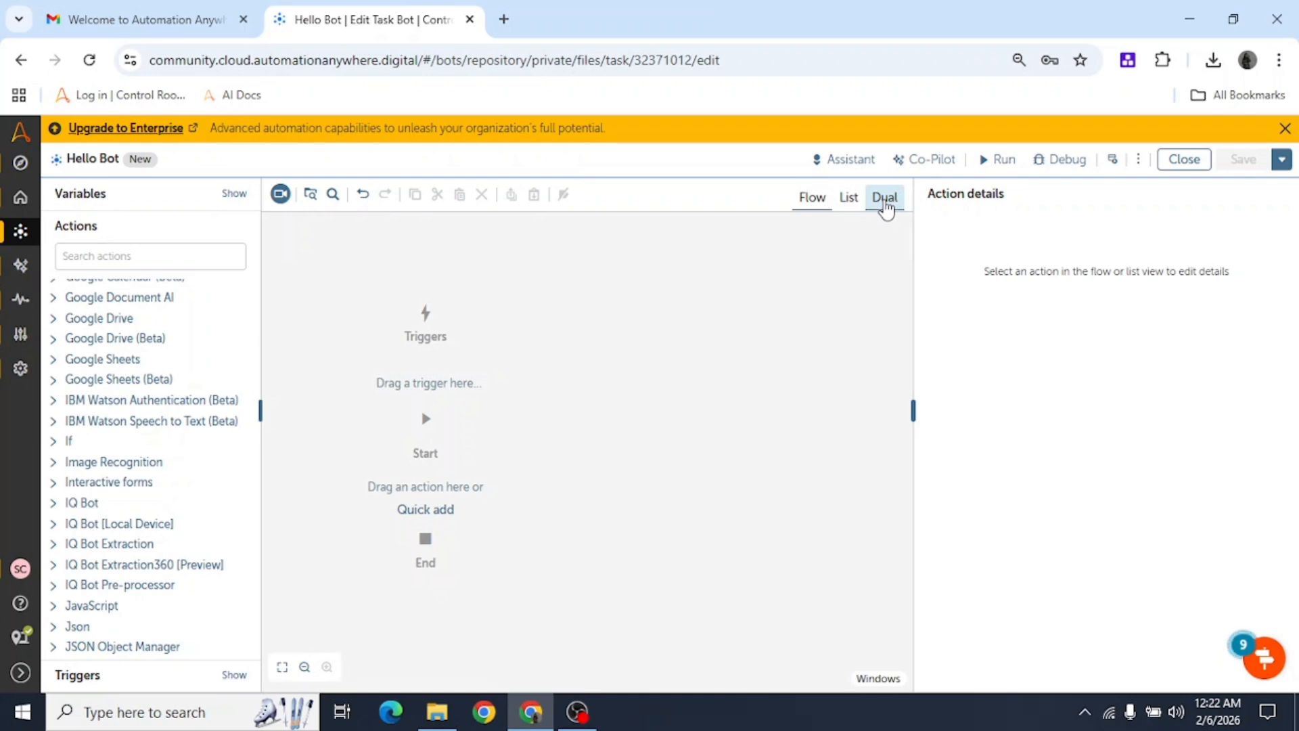
Cycle through the Dual, List and Flow views, ending on Flow.
click(884, 199)
click(849, 199)
click(814, 199)
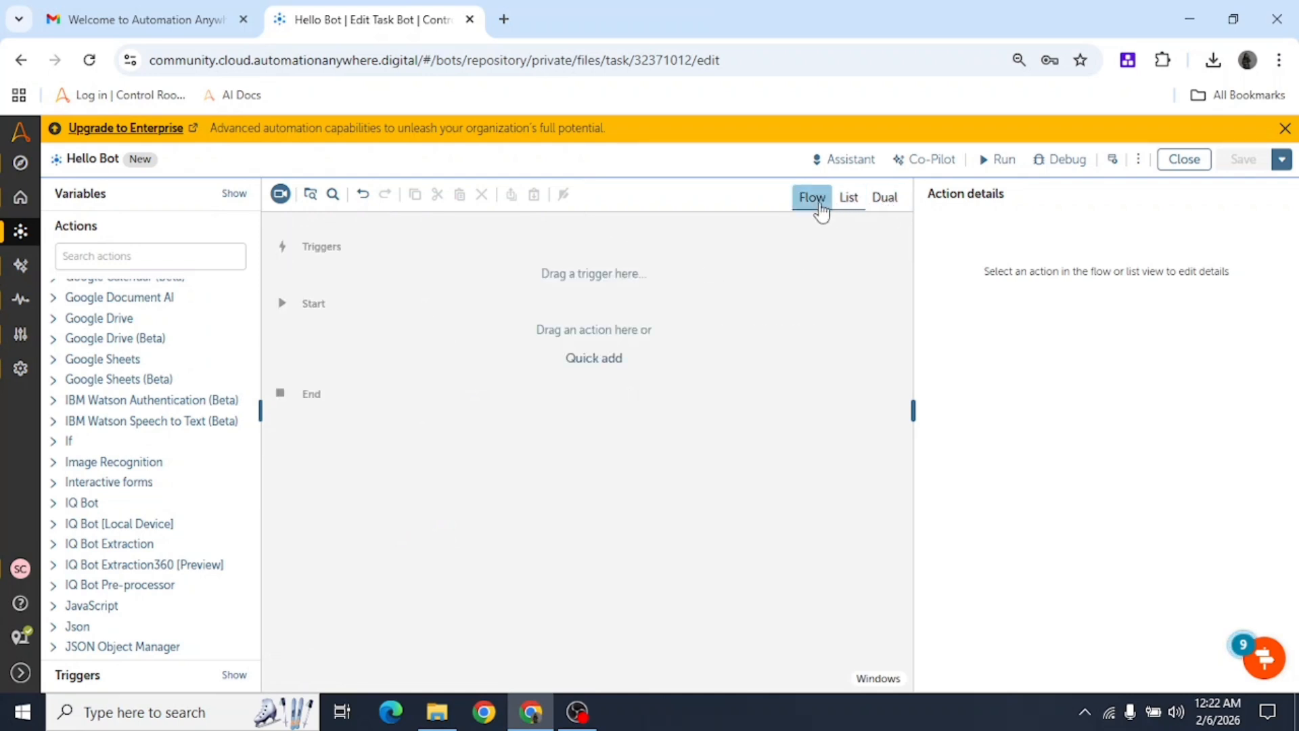
Search the actions list and expand the Message box category.
click(166, 264)
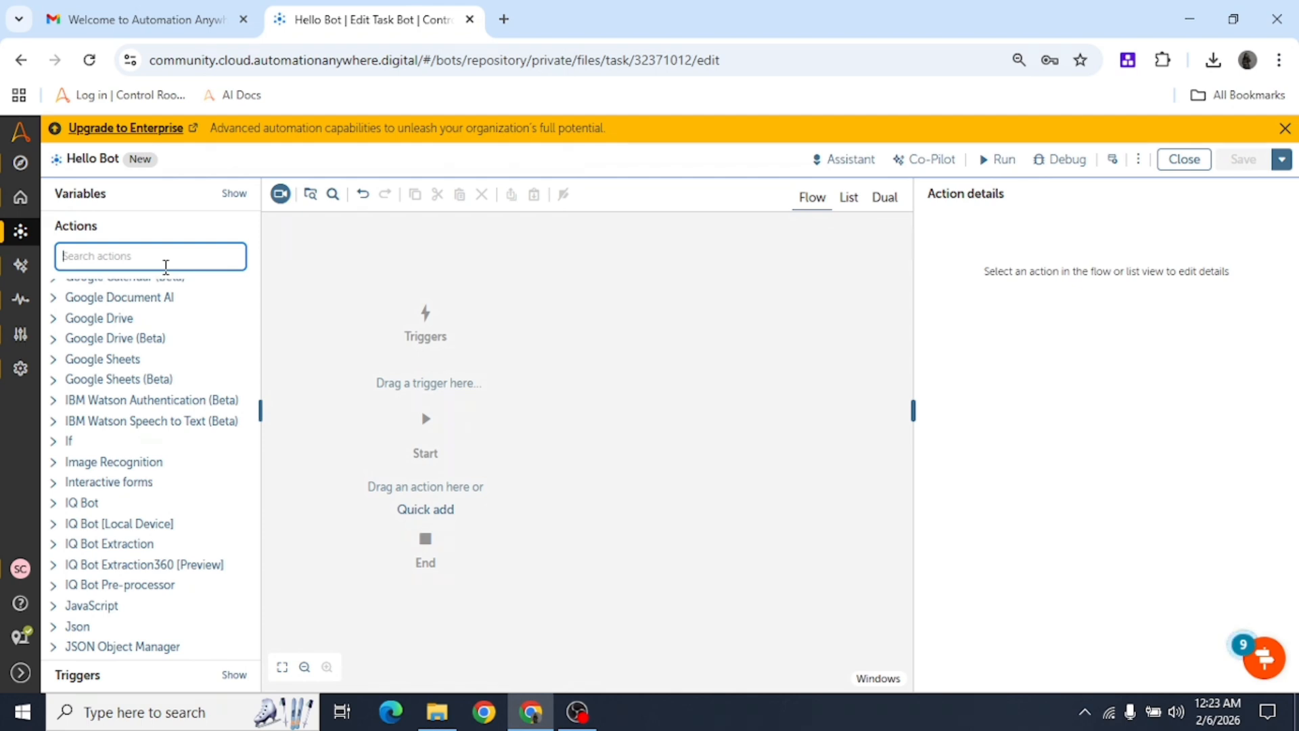
scroll(144, 534, down, 5)
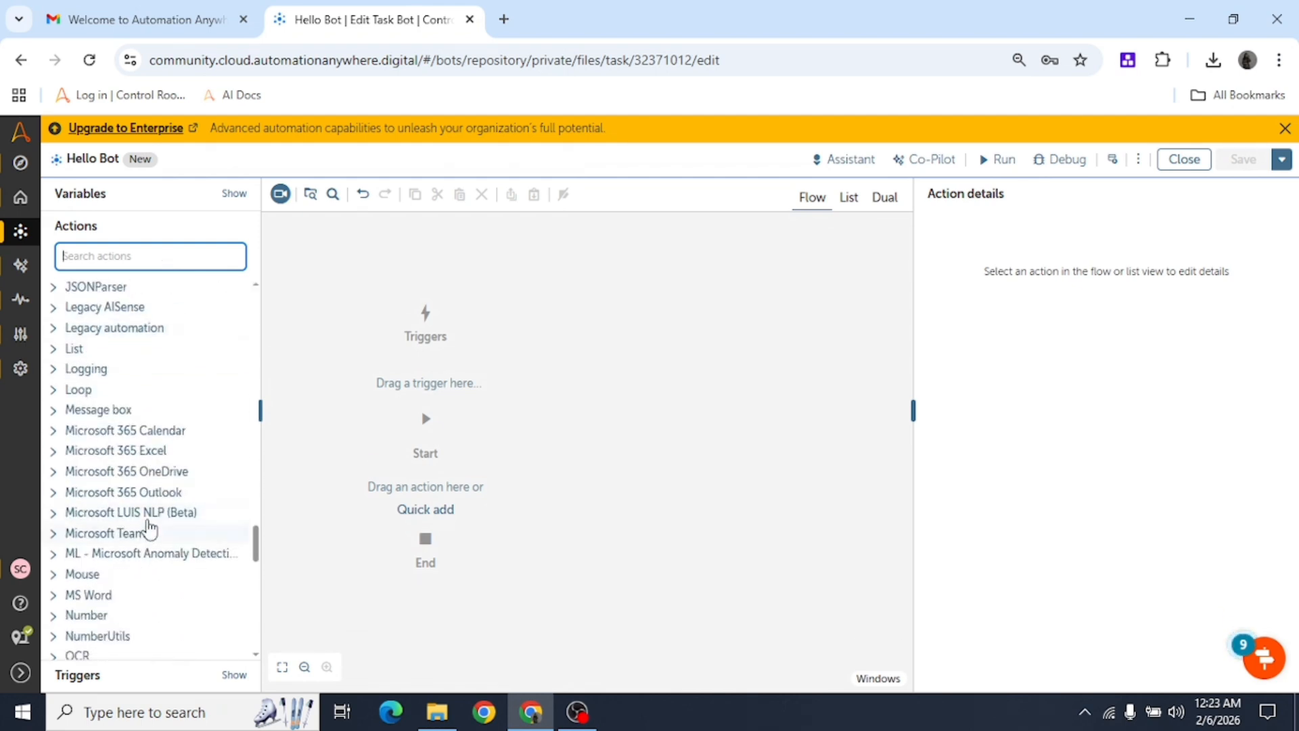
click(102, 410)
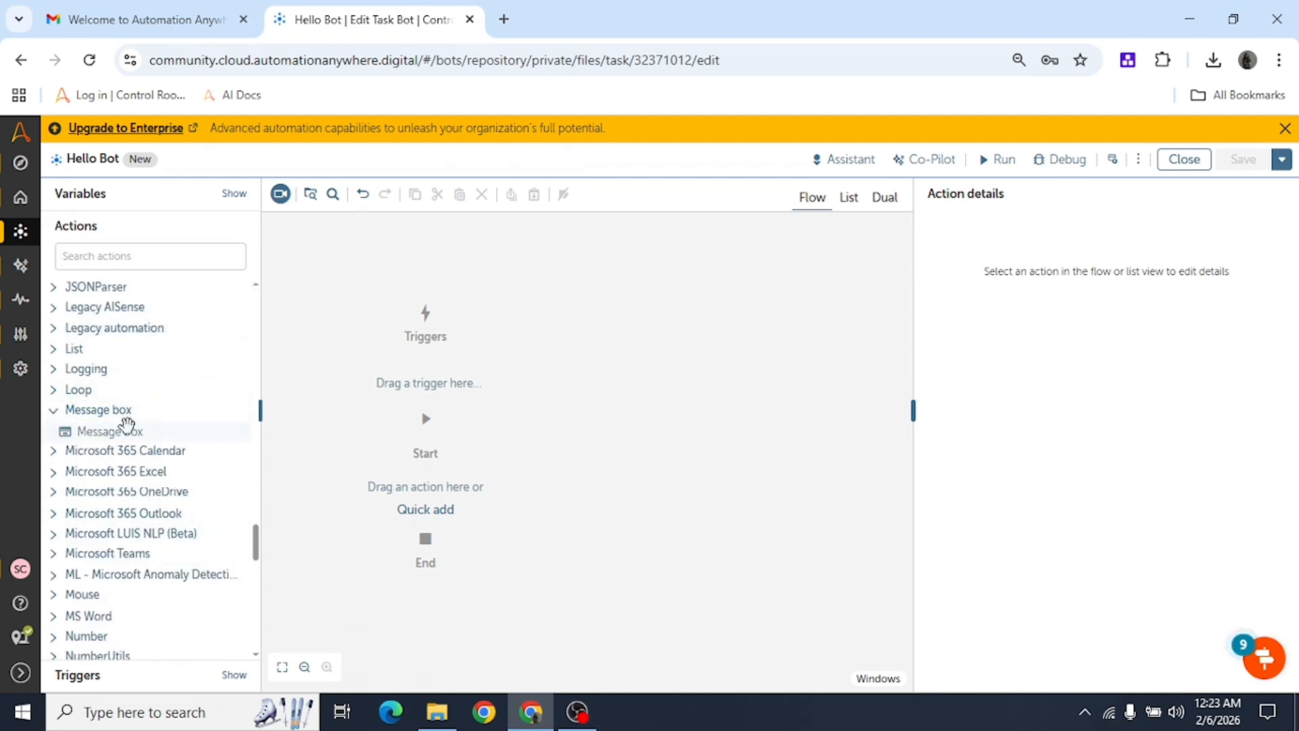
Drag the Message box action onto the flow and switch to List view.
drag(127, 427, 477, 500)
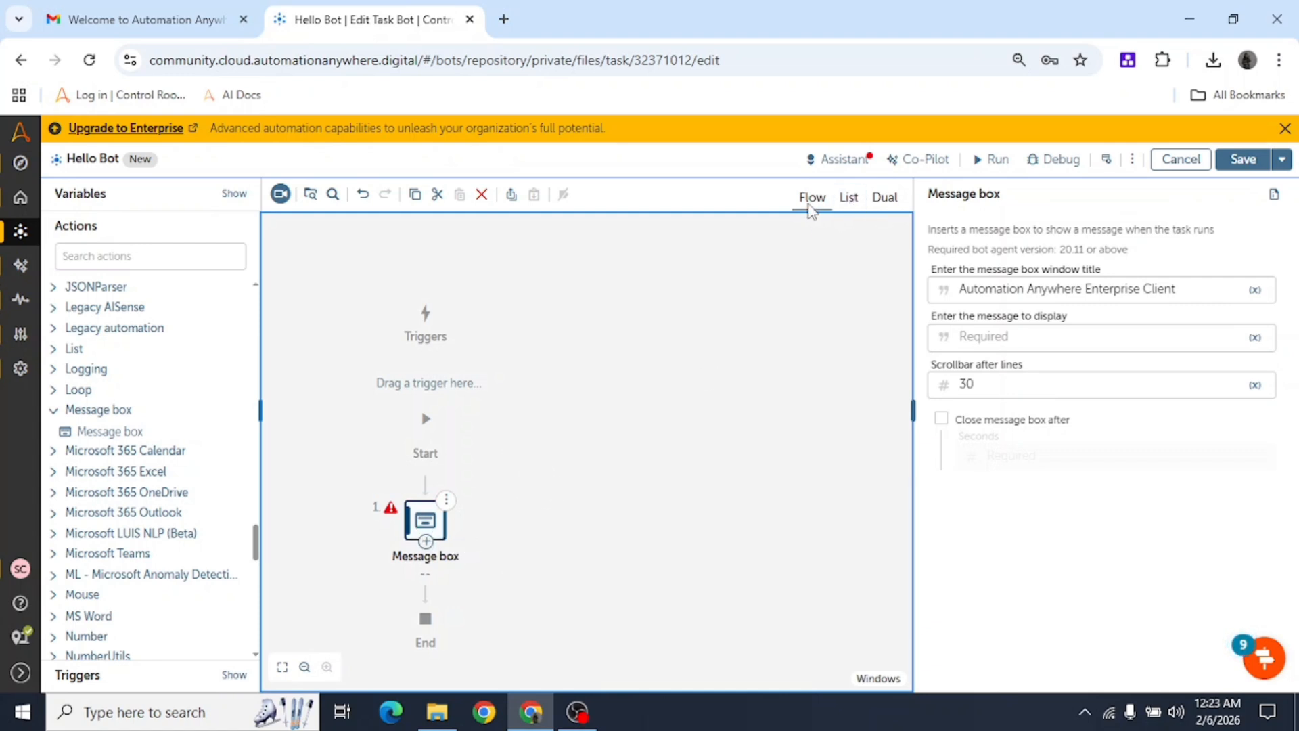
scroll(534, 467, down, 2)
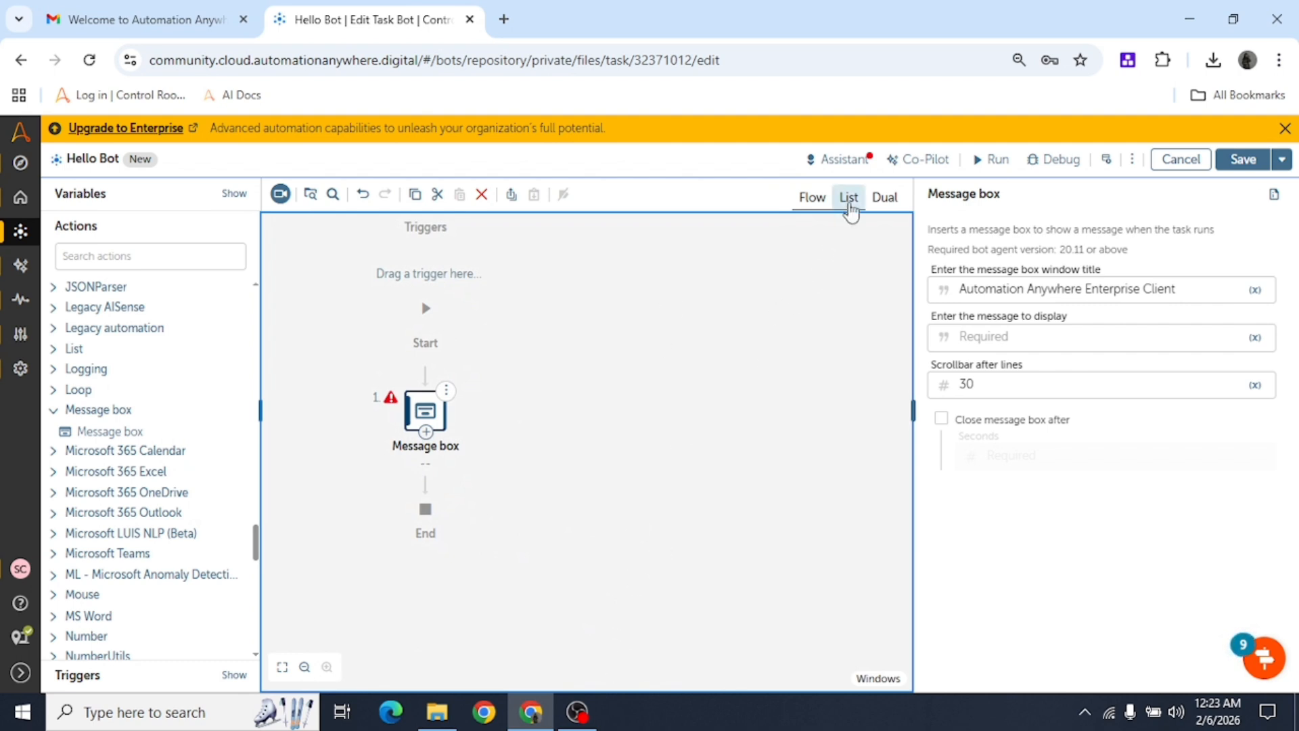
click(849, 197)
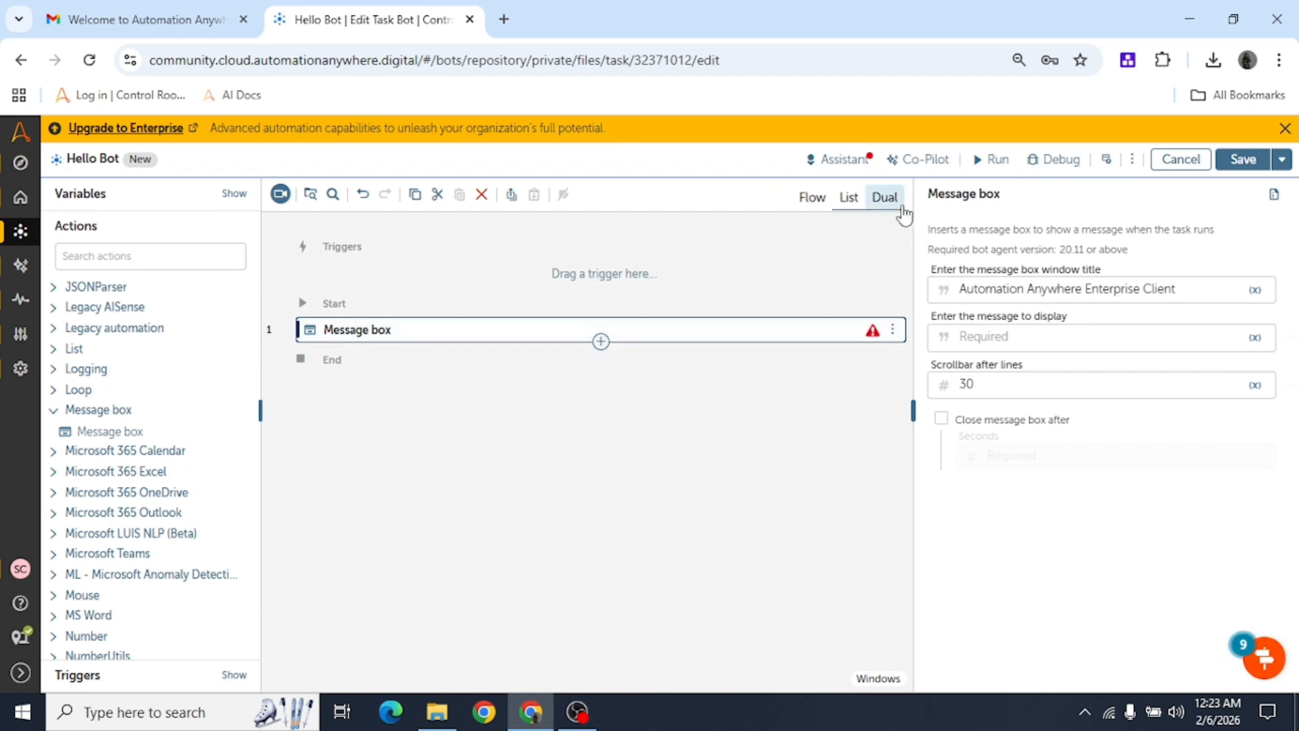
click(885, 197)
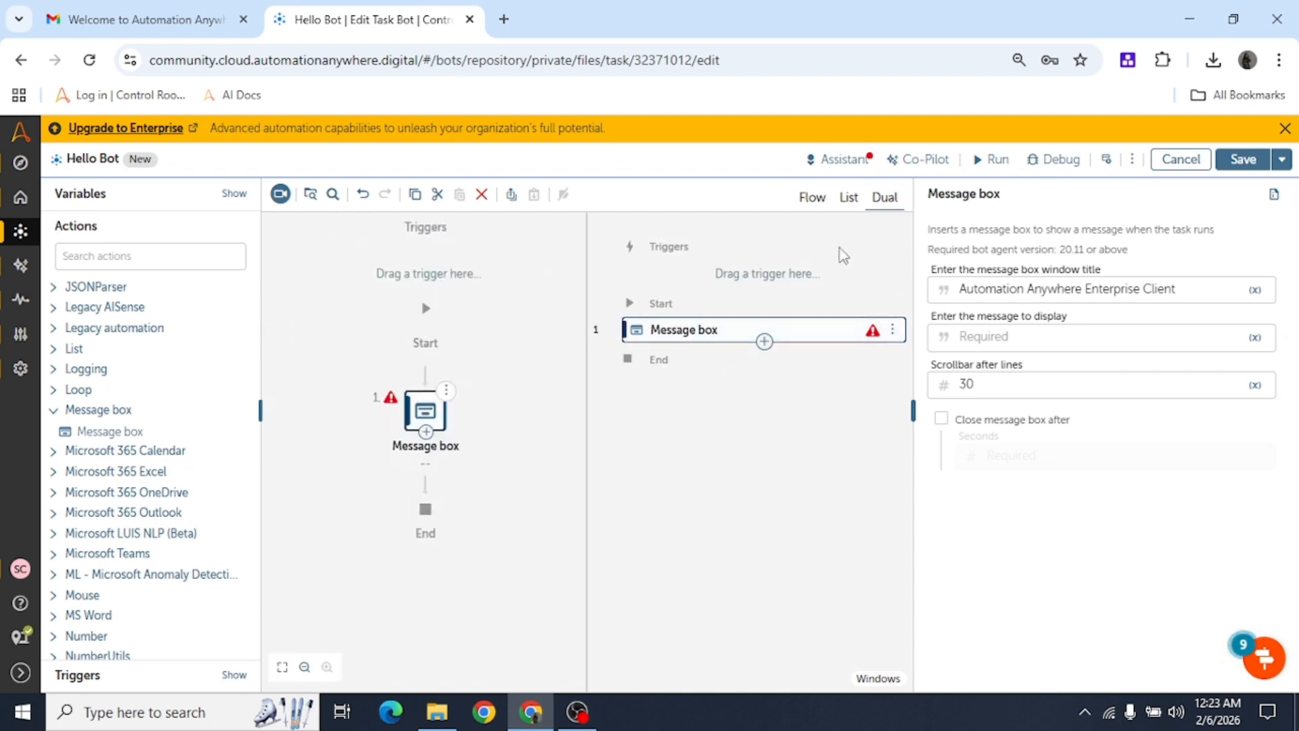
click(848, 197)
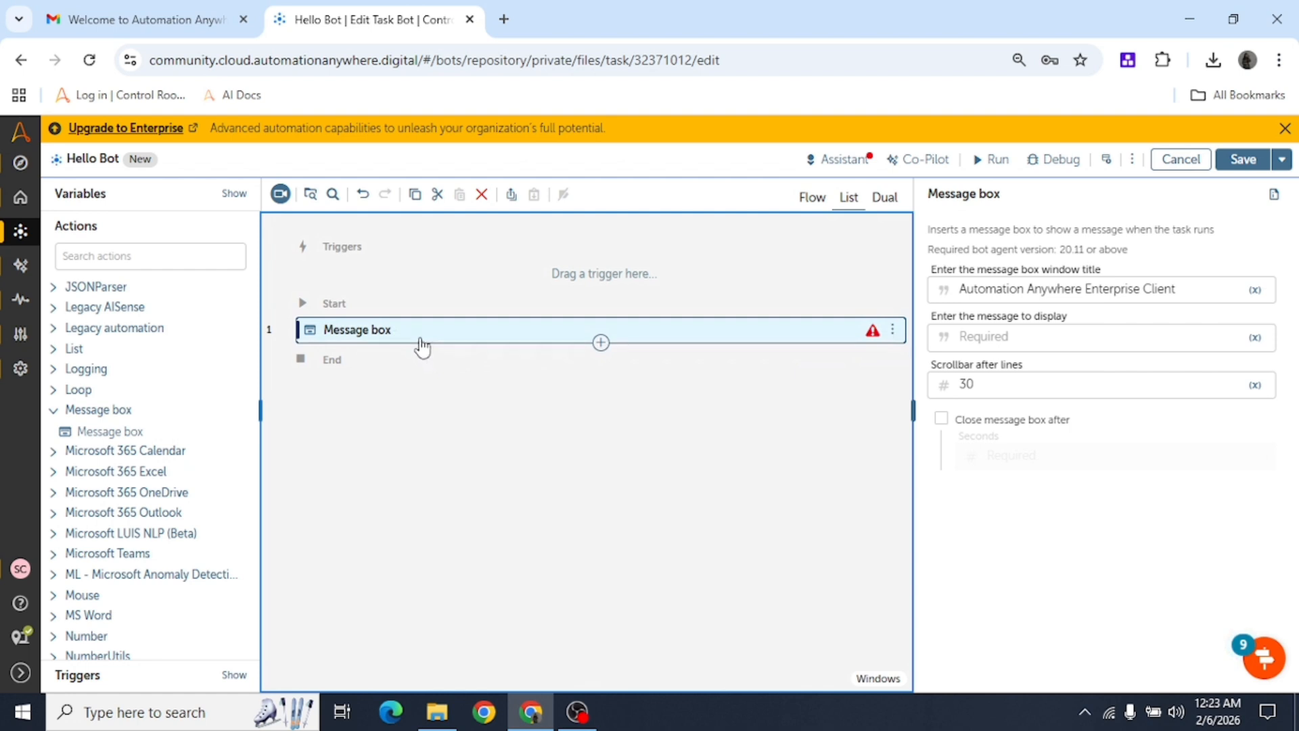
Set the window title to 'Bot Title' and the message to 'Hello world'.
click(398, 337)
click(399, 338)
click(1218, 291)
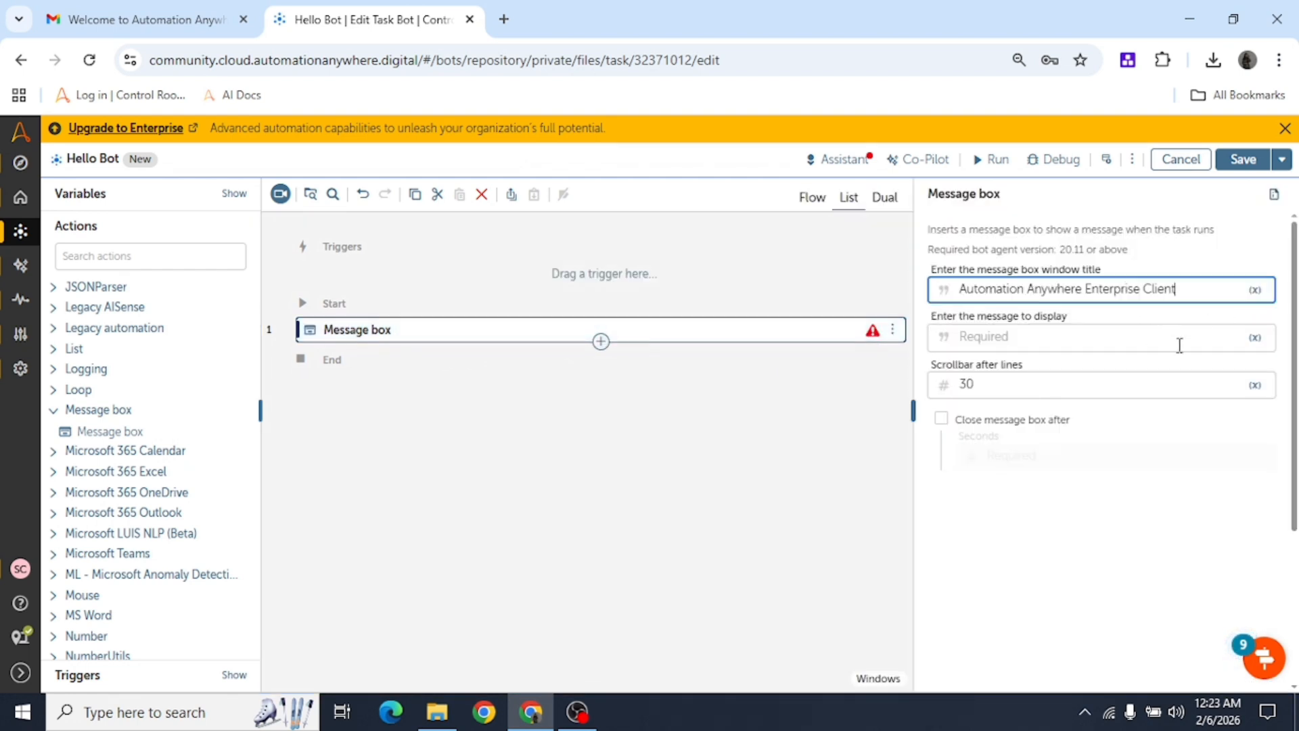
click(1035, 336)
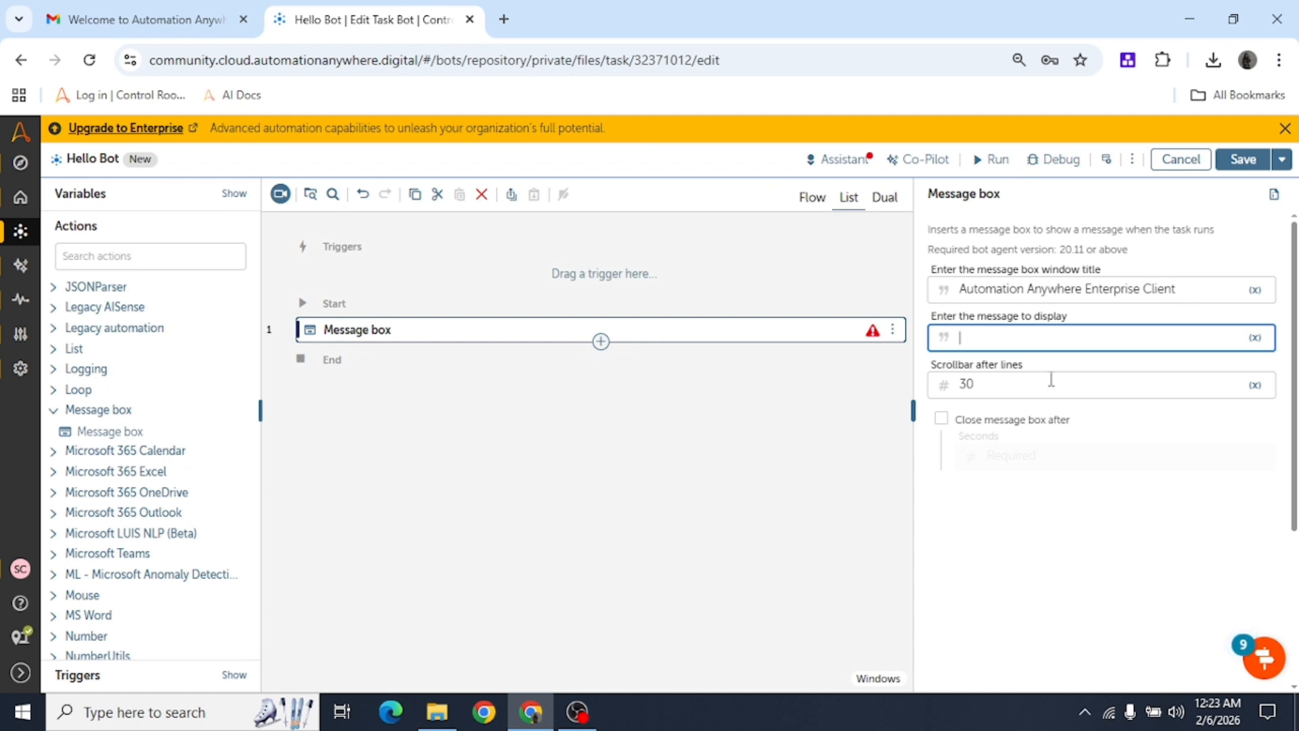
click(1214, 291)
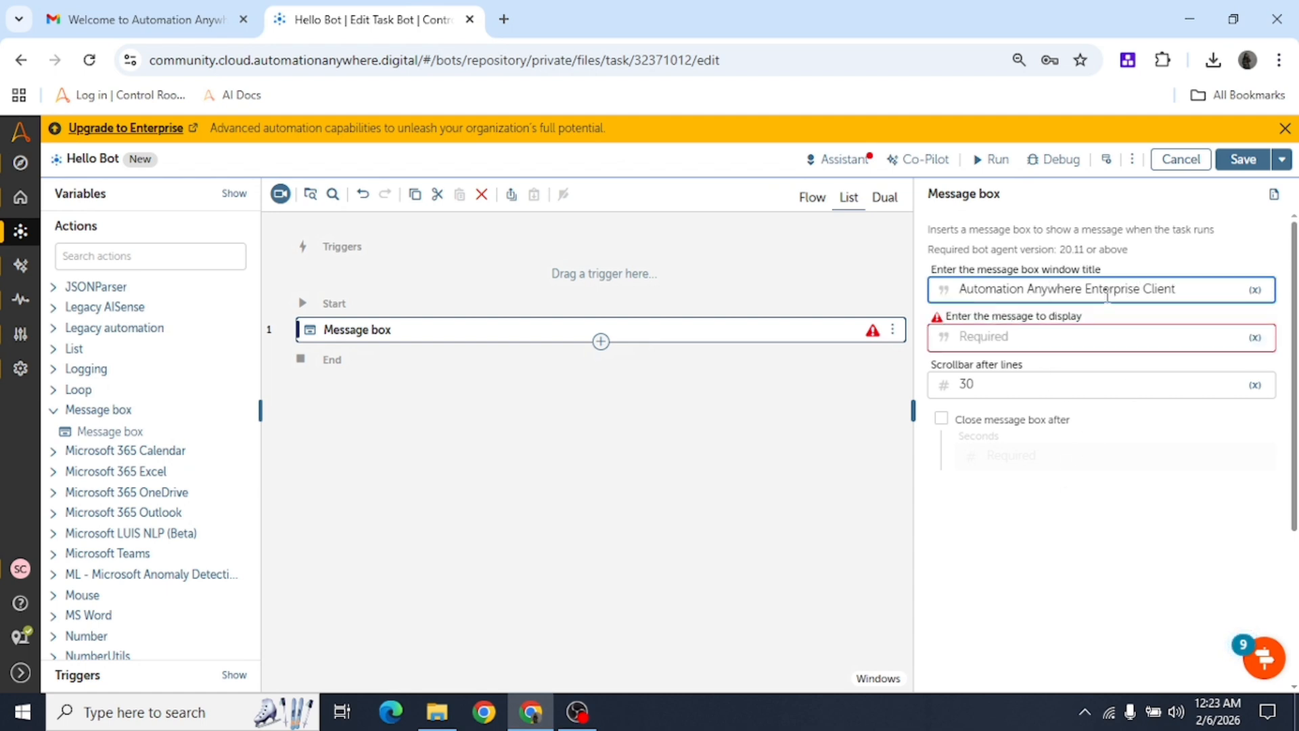
drag(1176, 290, 960, 291)
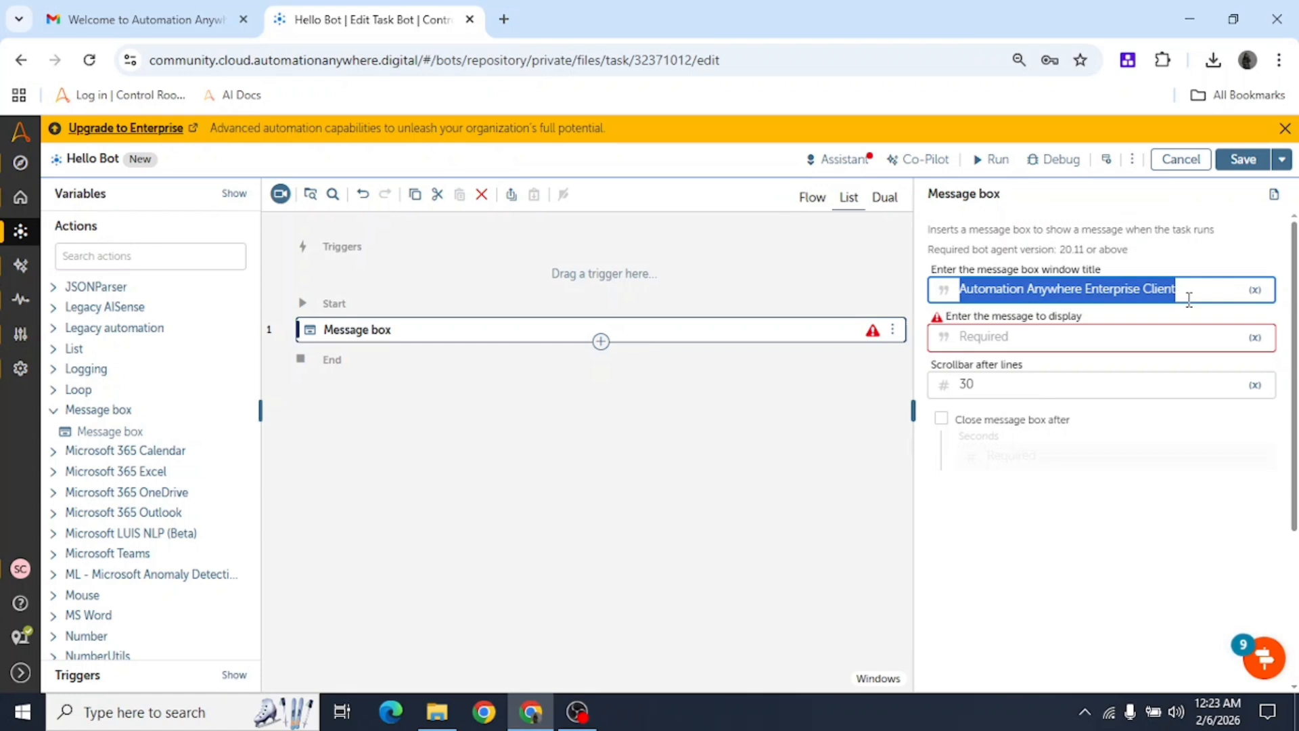
key(BackSpace)
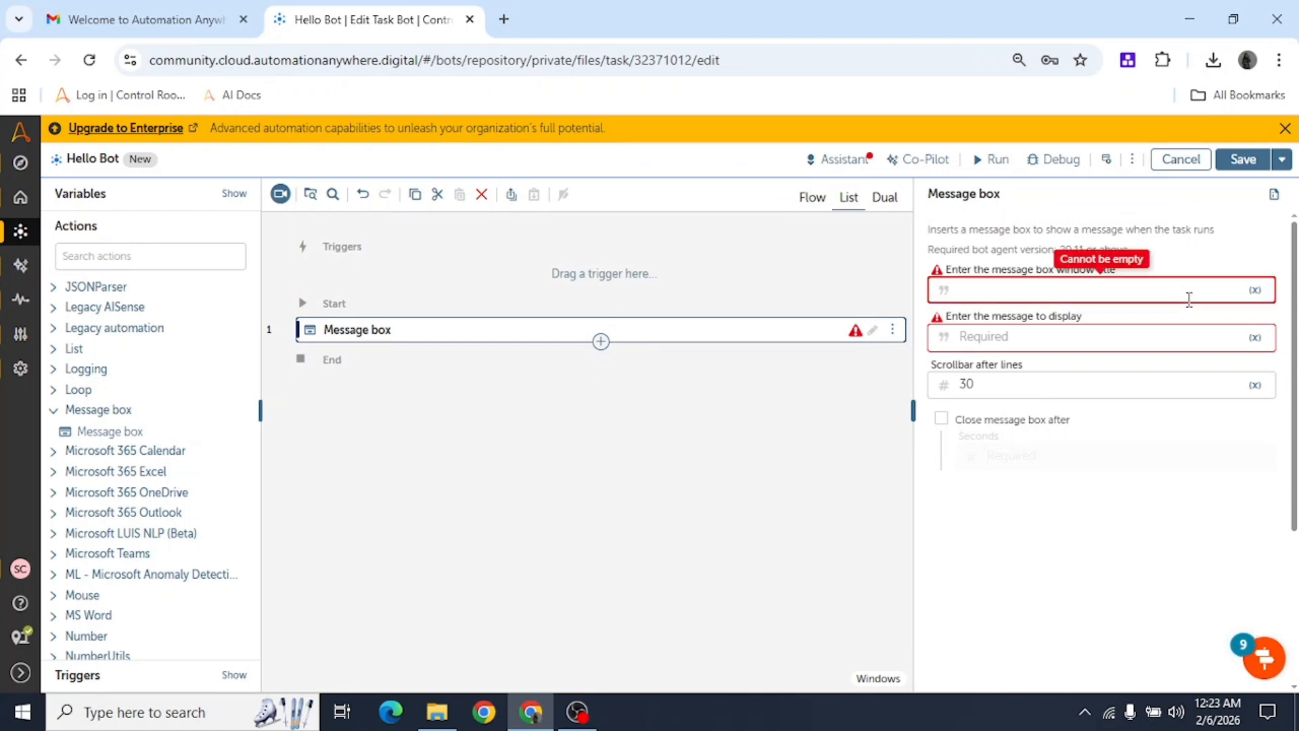
text(Bot Title)
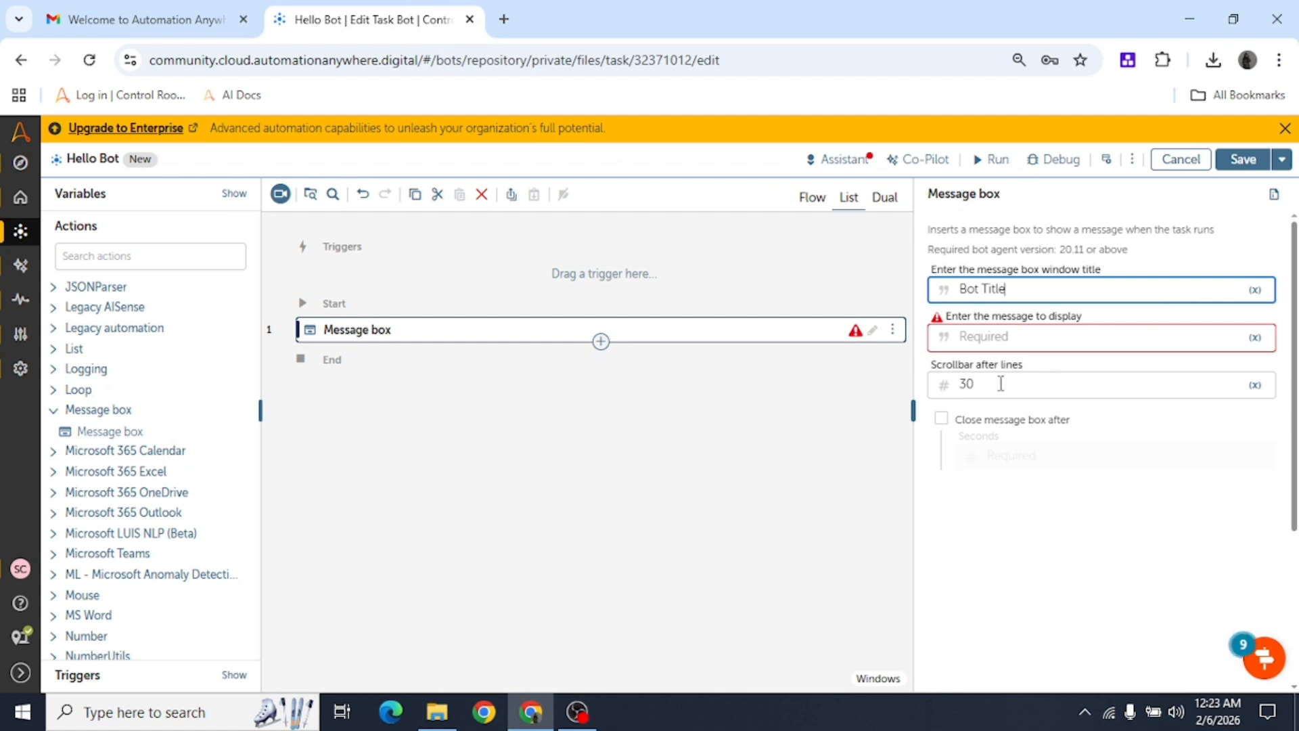
click(1033, 342)
text(Hello world)
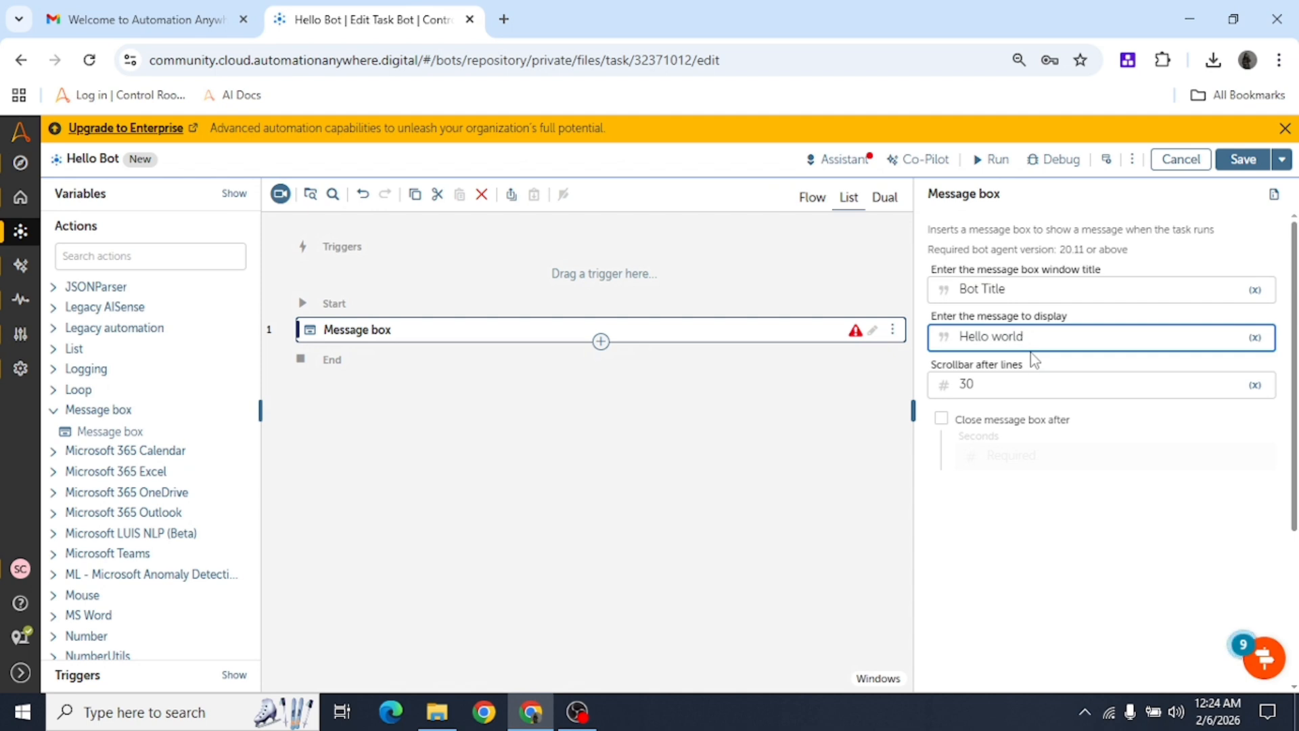
Leave scrollbar lines at 30 and keep auto-close turned off.
click(1014, 390)
drag(992, 386, 938, 396)
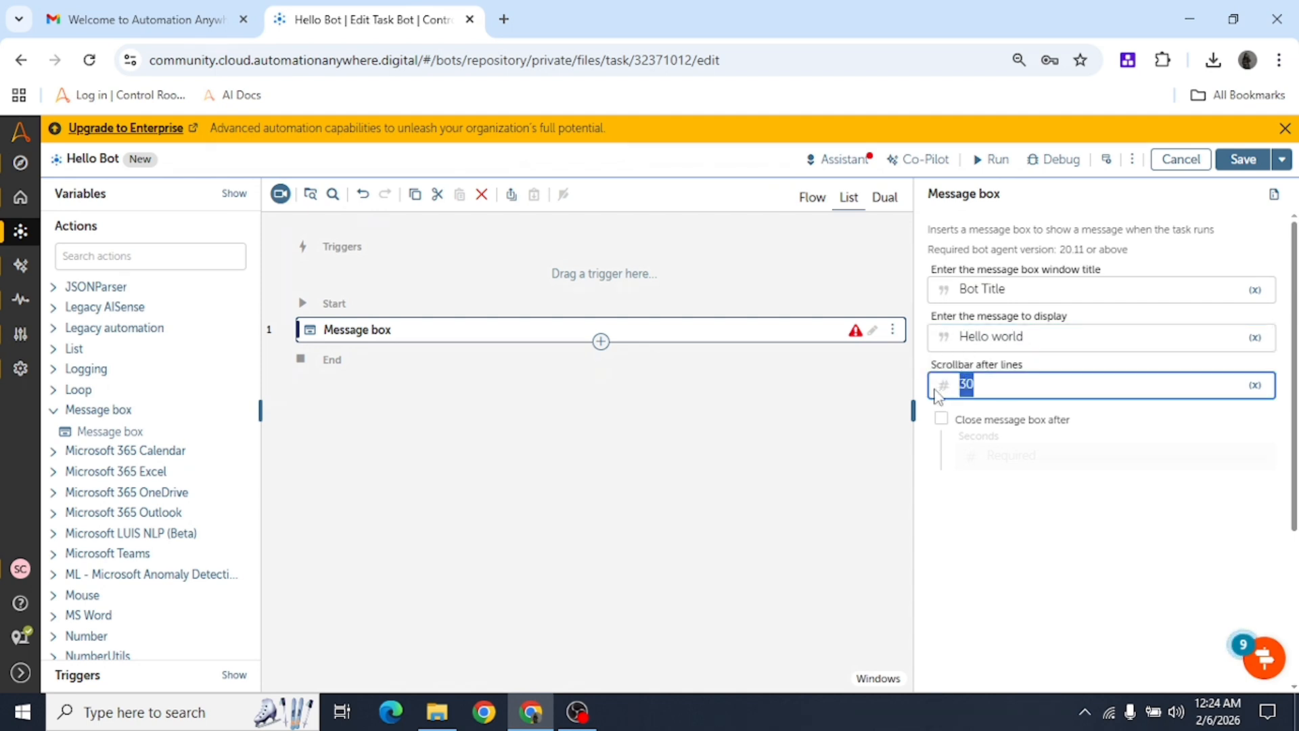
click(1007, 382)
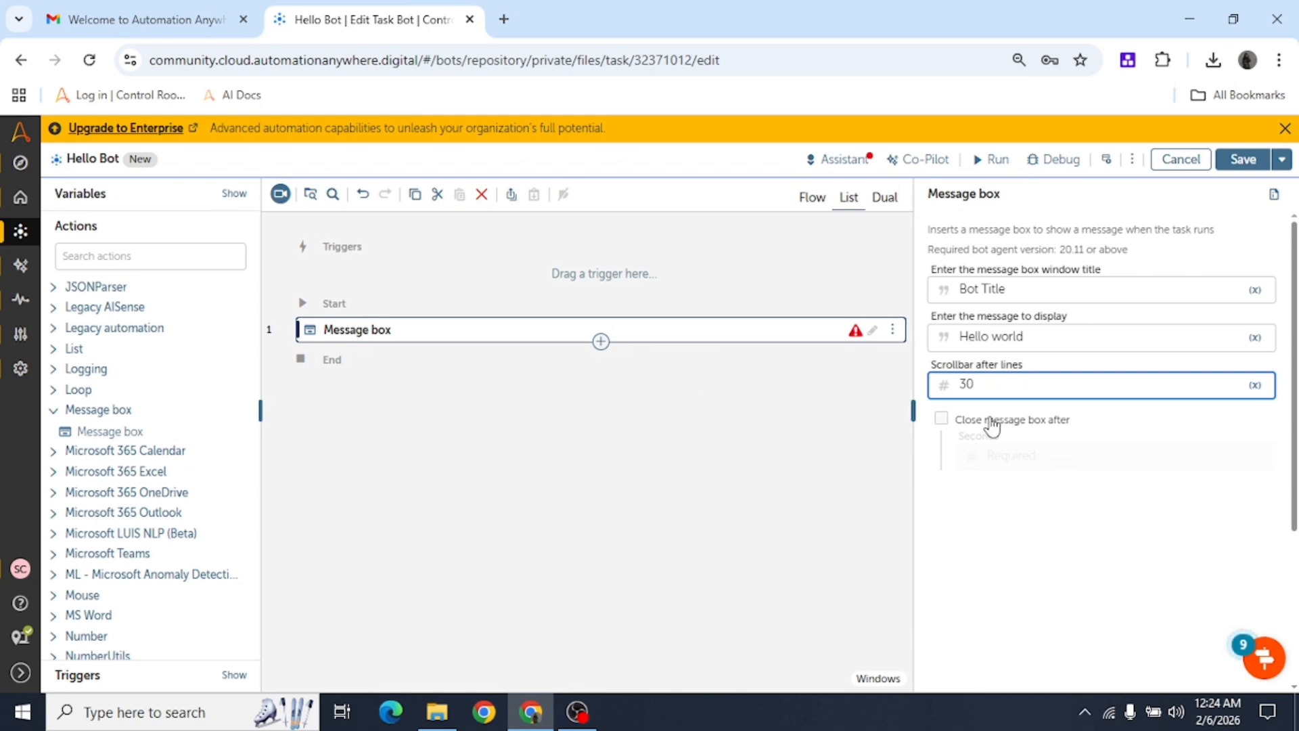
click(993, 427)
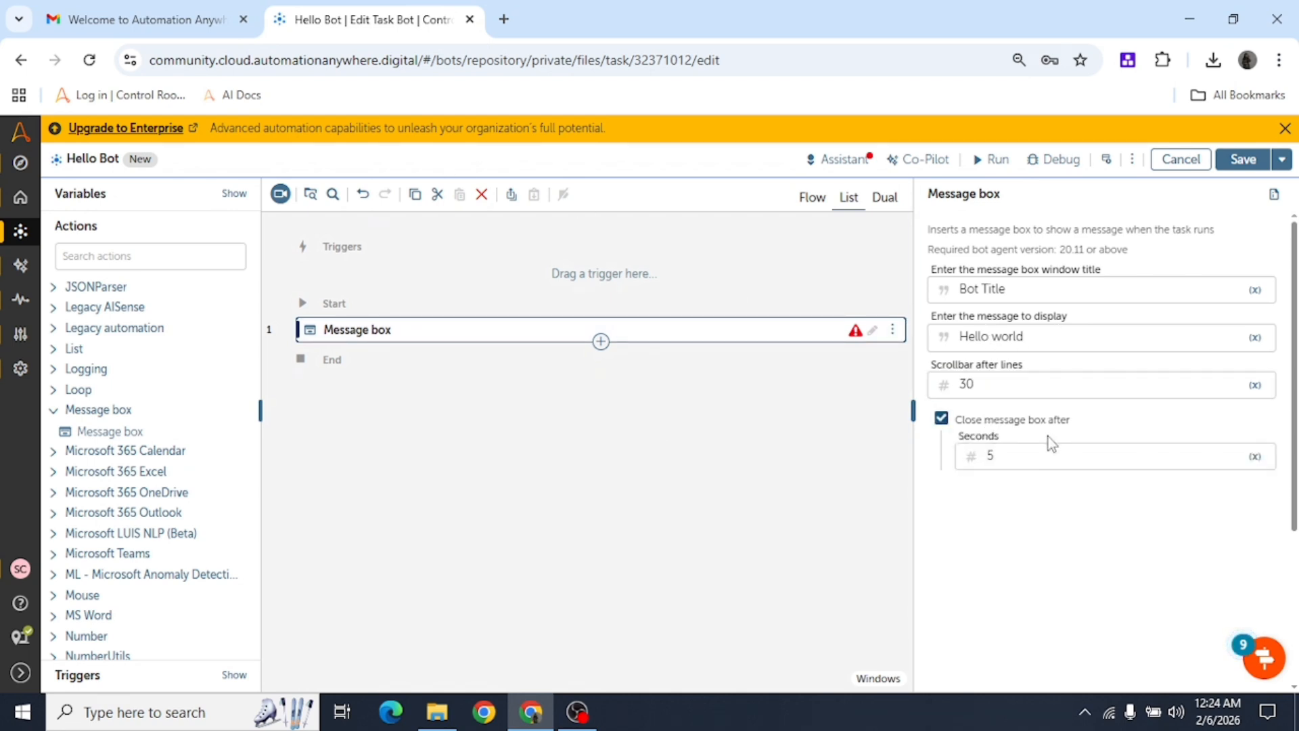
double_click(987, 457)
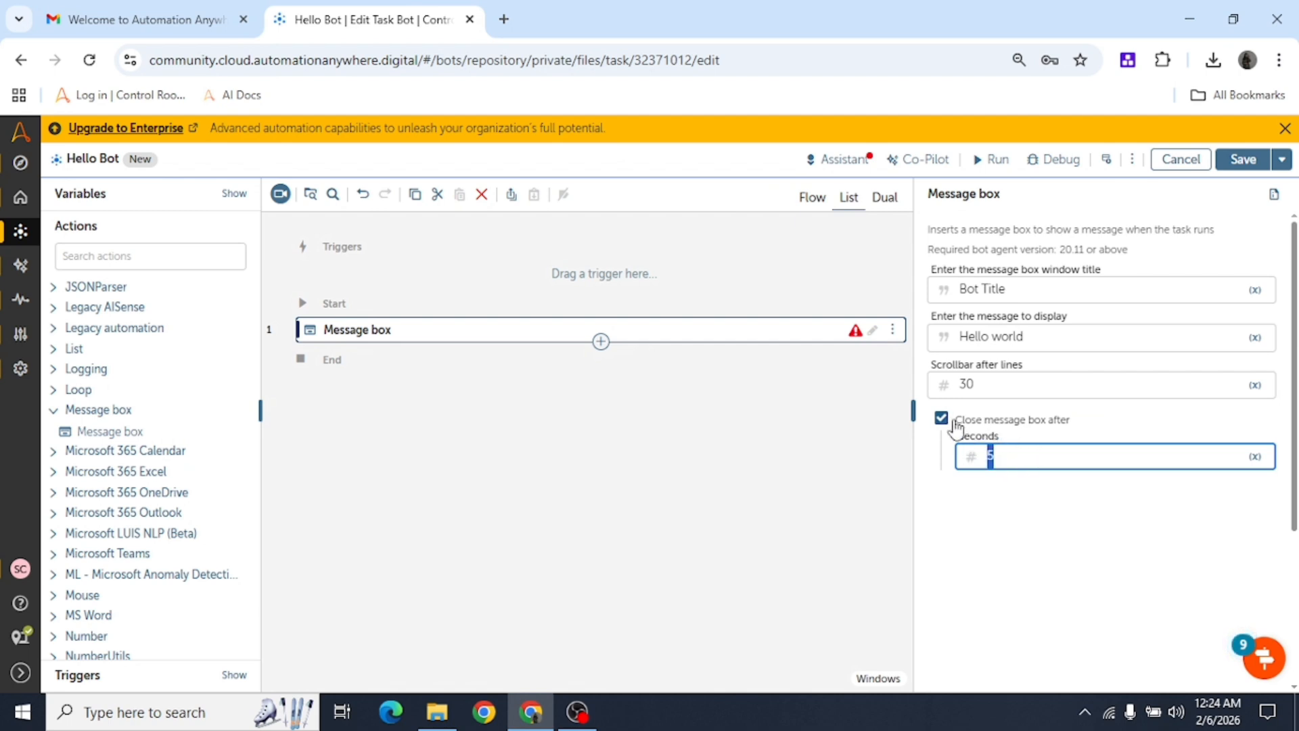
click(941, 418)
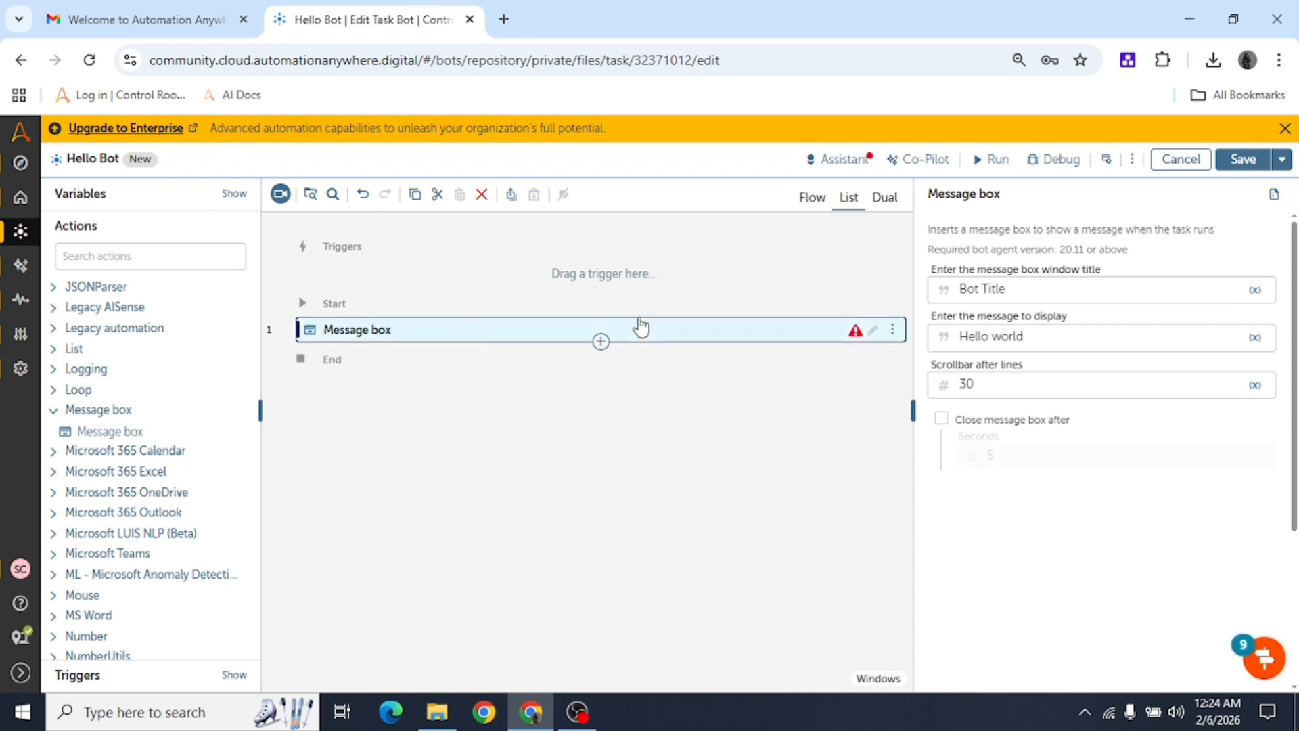
Review the title and message, then save the bot.
click(1060, 347)
click(1051, 296)
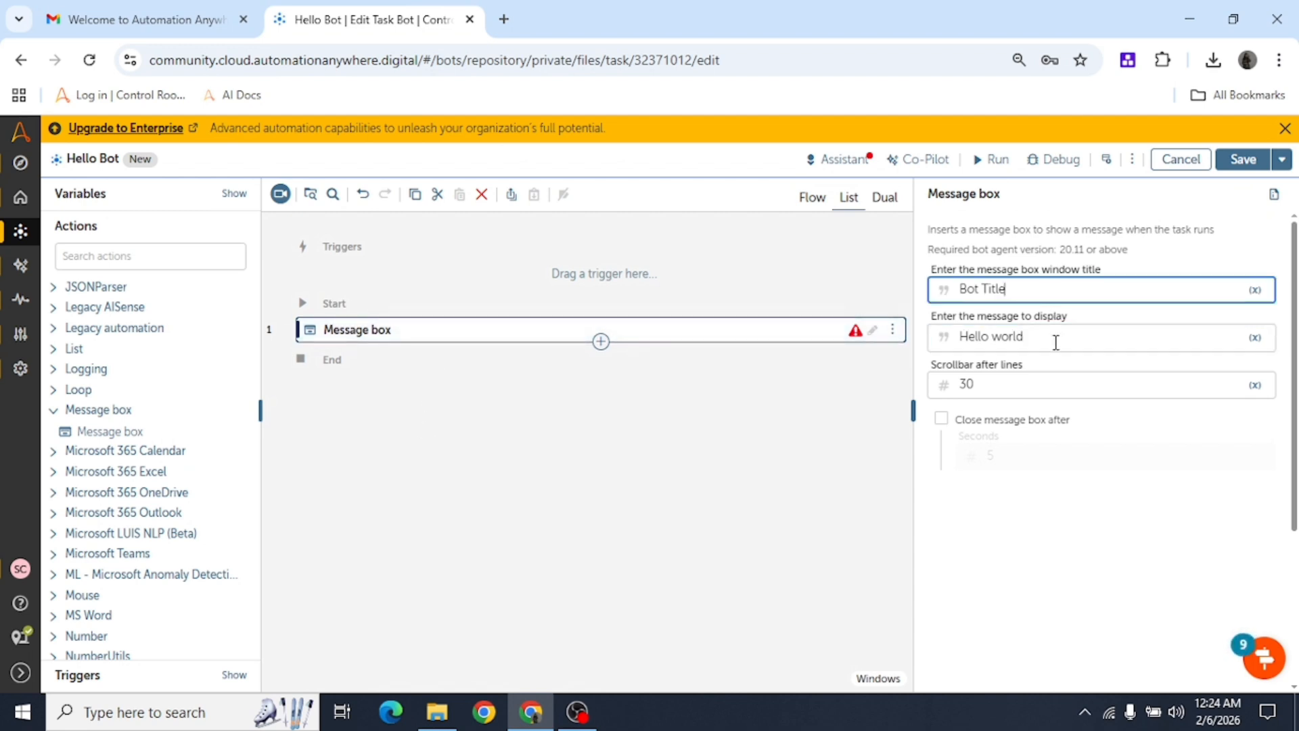
click(1057, 347)
click(1247, 161)
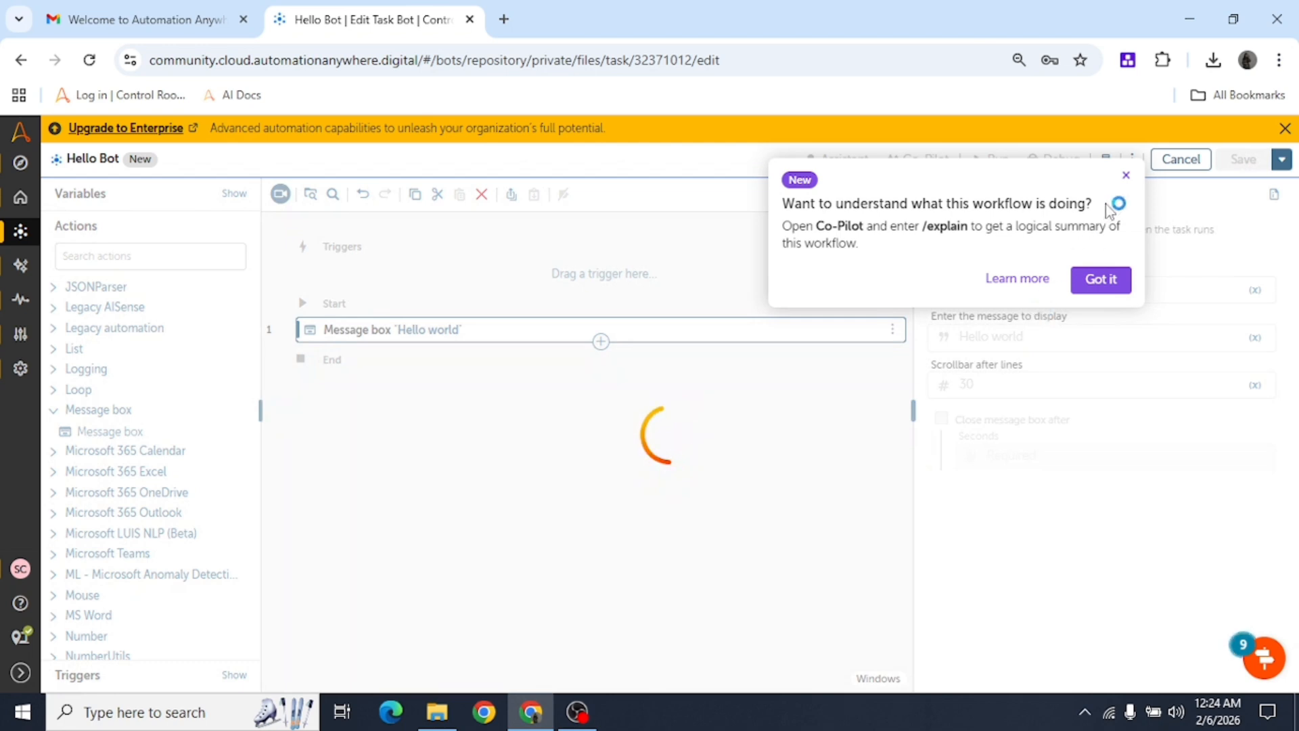
Dismiss the Co-Pilot tip and wait for the bot dependencies to download.
click(1126, 177)
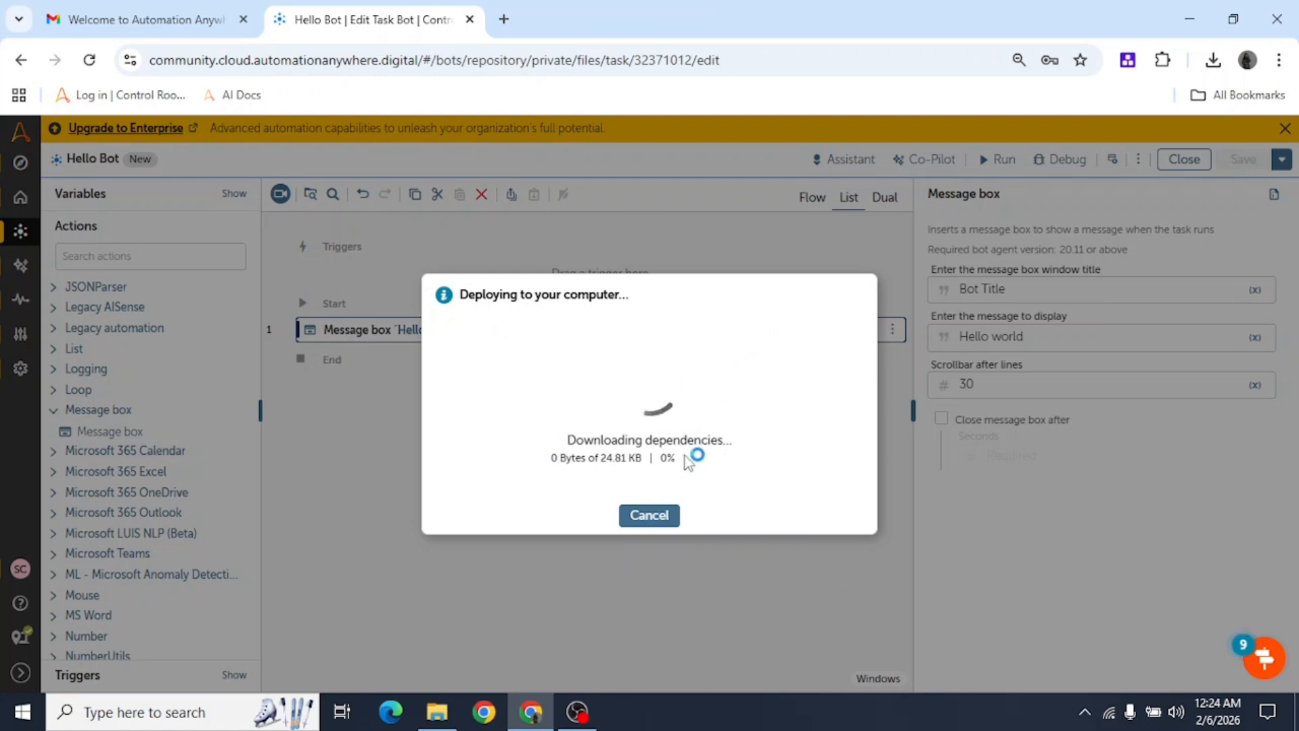
drag(567, 439, 655, 456)
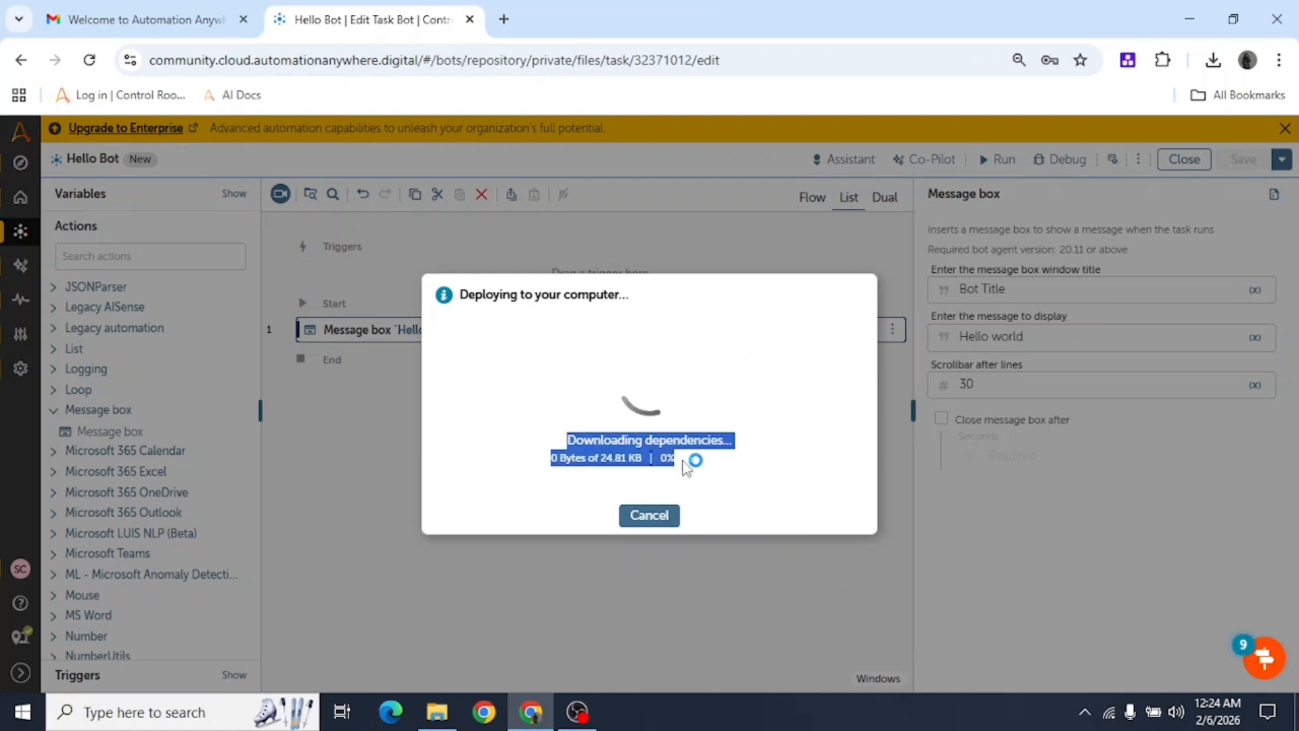
click(568, 440)
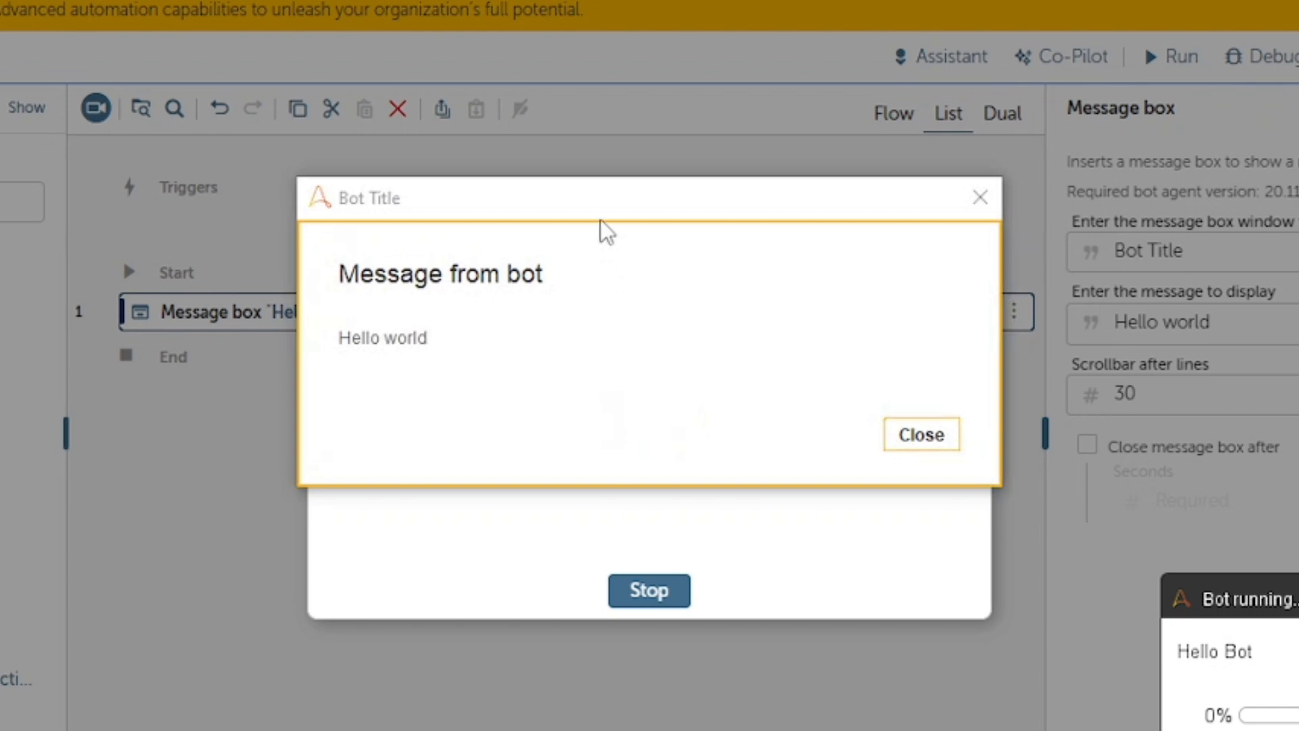
Close the 'Bot Title' message box reading 'Hello world'.
drag(611, 212, 601, 287)
drag(420, 404, 311, 414)
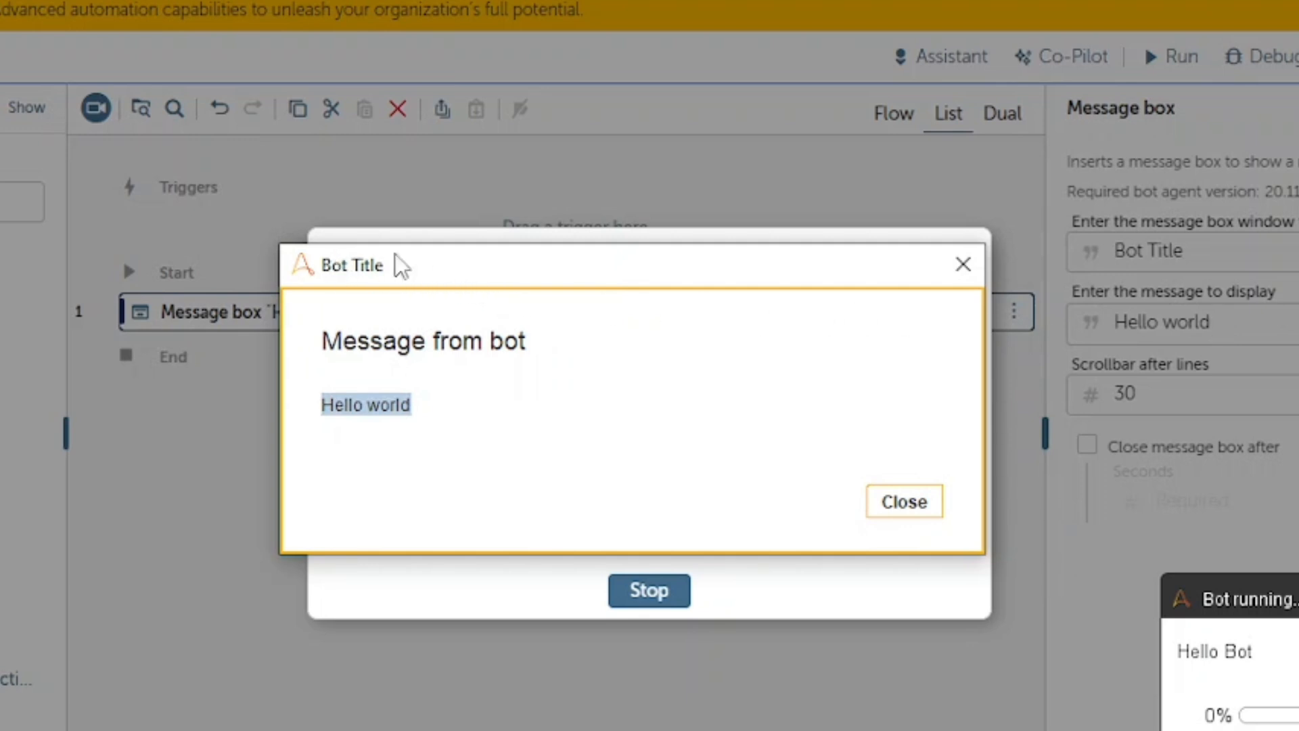
click(539, 418)
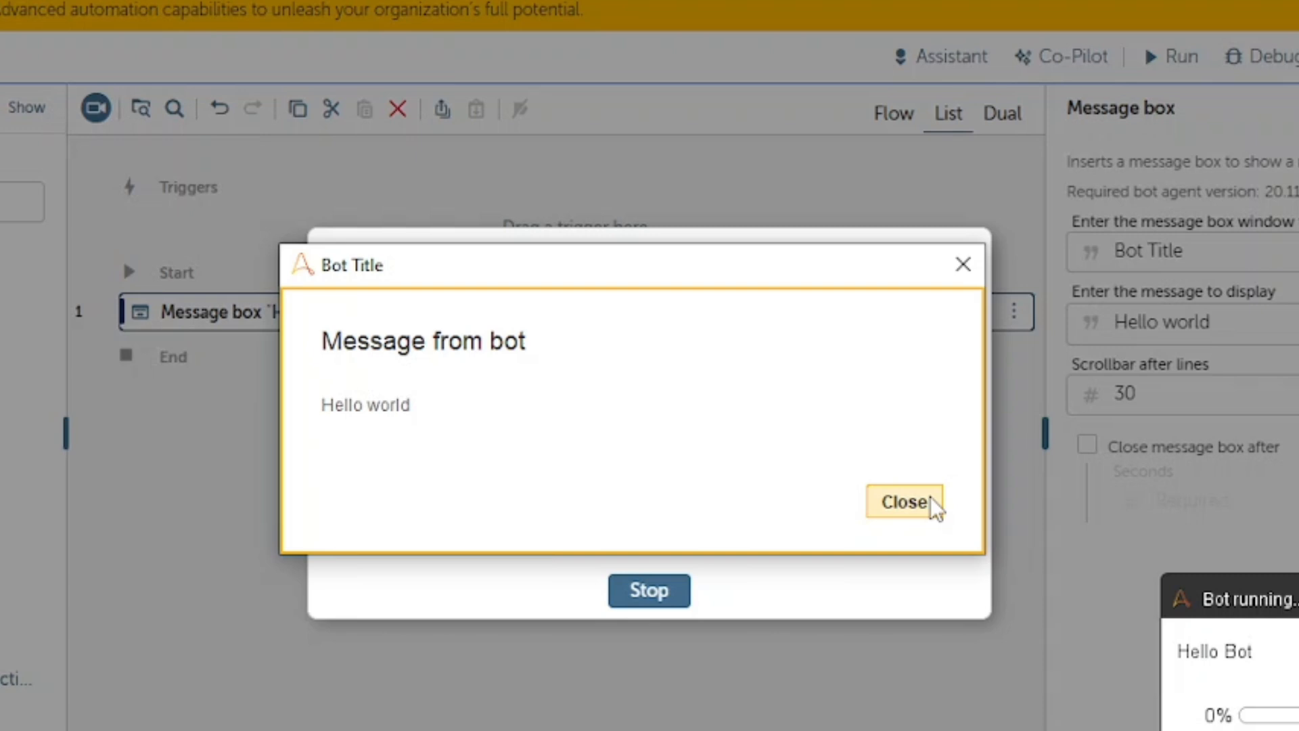
click(904, 502)
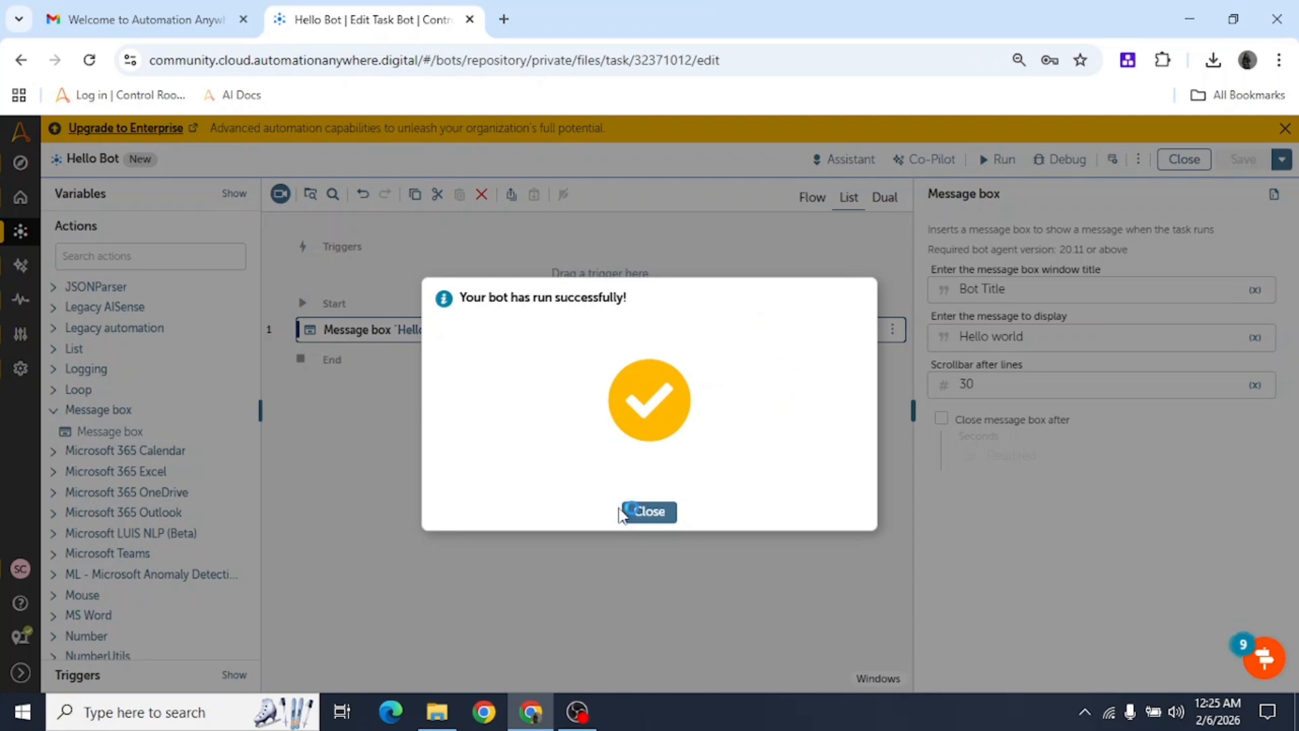
Close the run-success dialog and try searching the automation for 'me'.
click(648, 512)
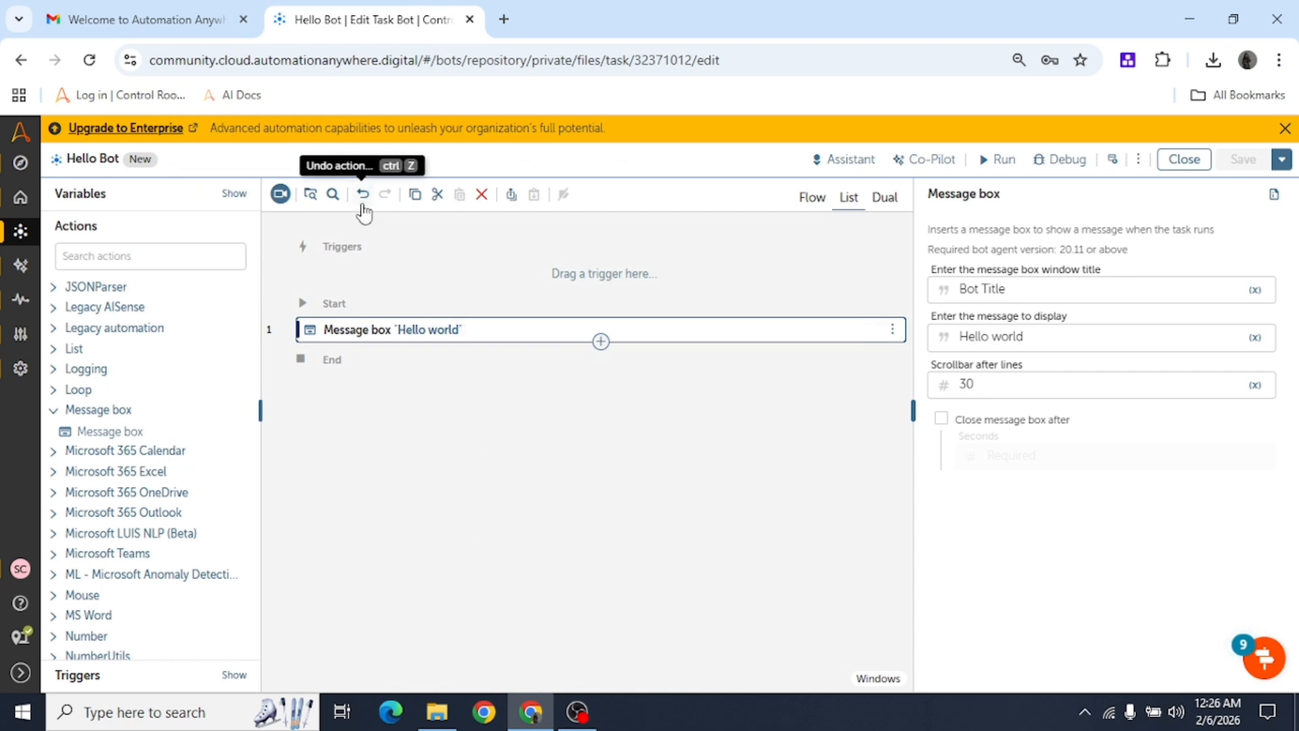
click(332, 203)
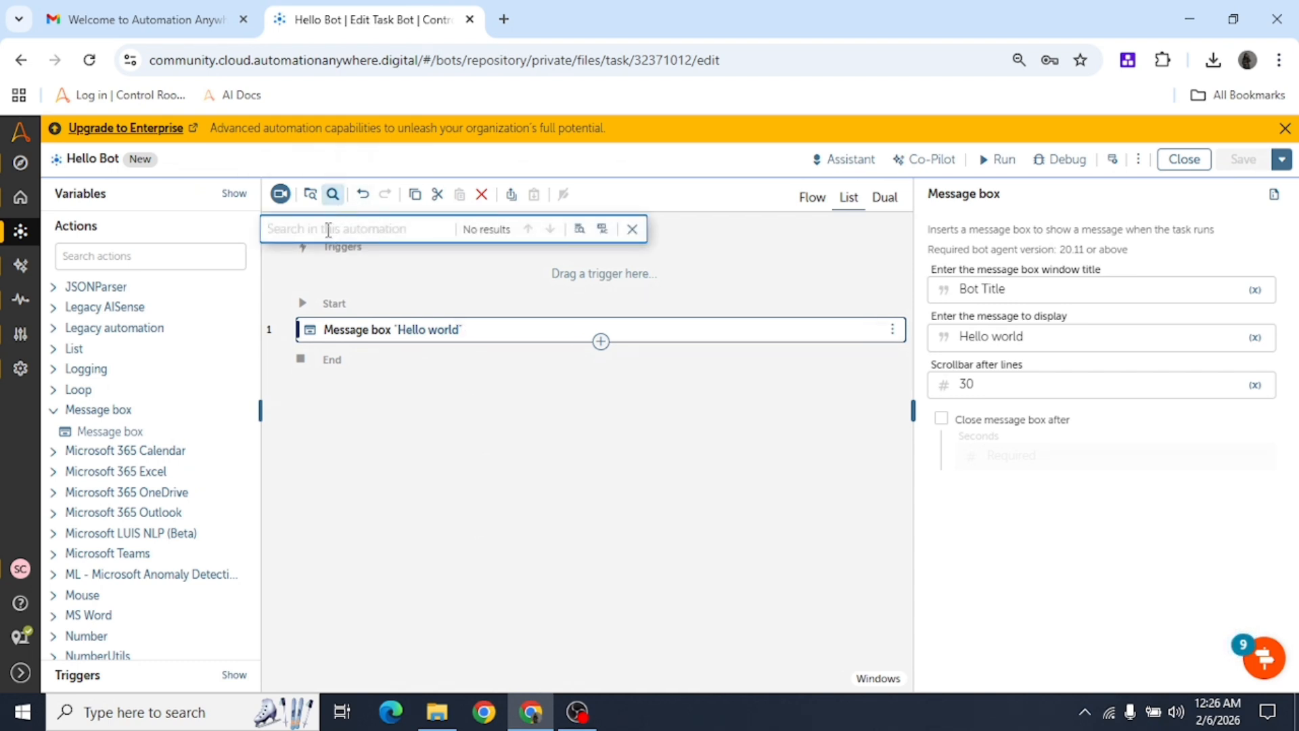
text(mess)
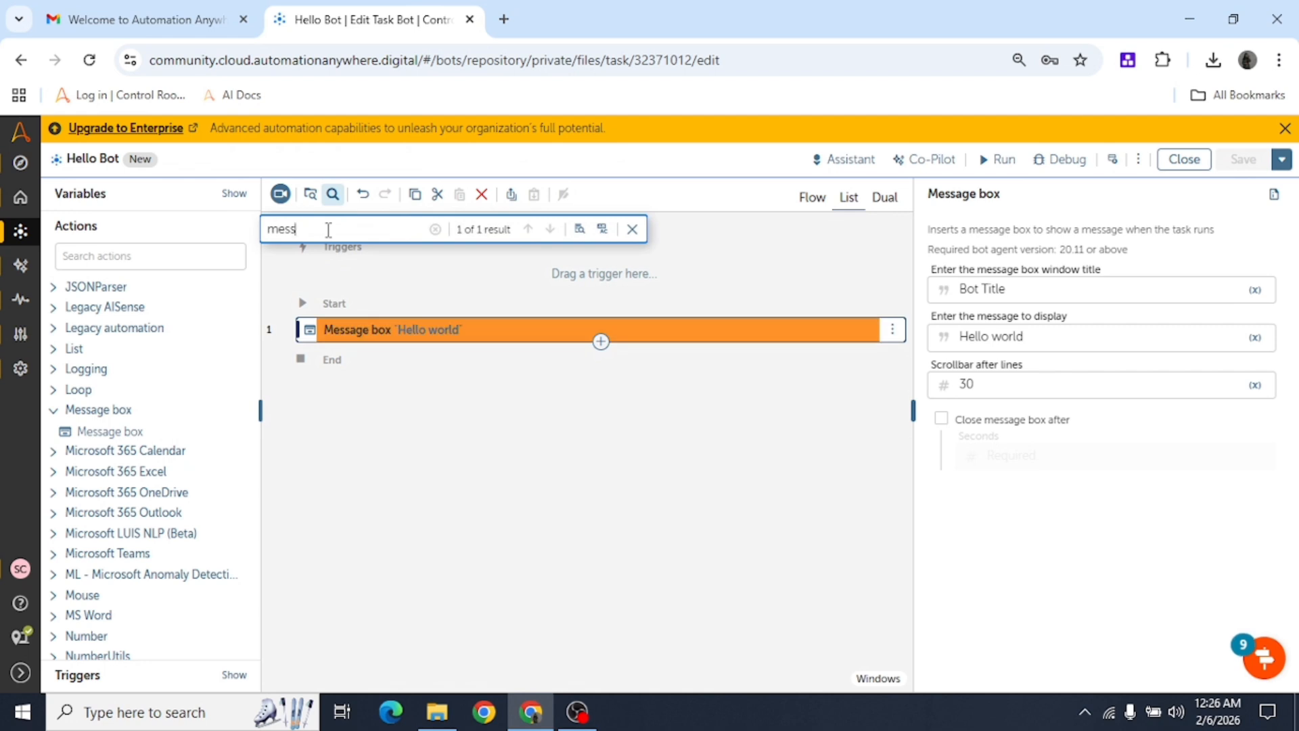
click(632, 228)
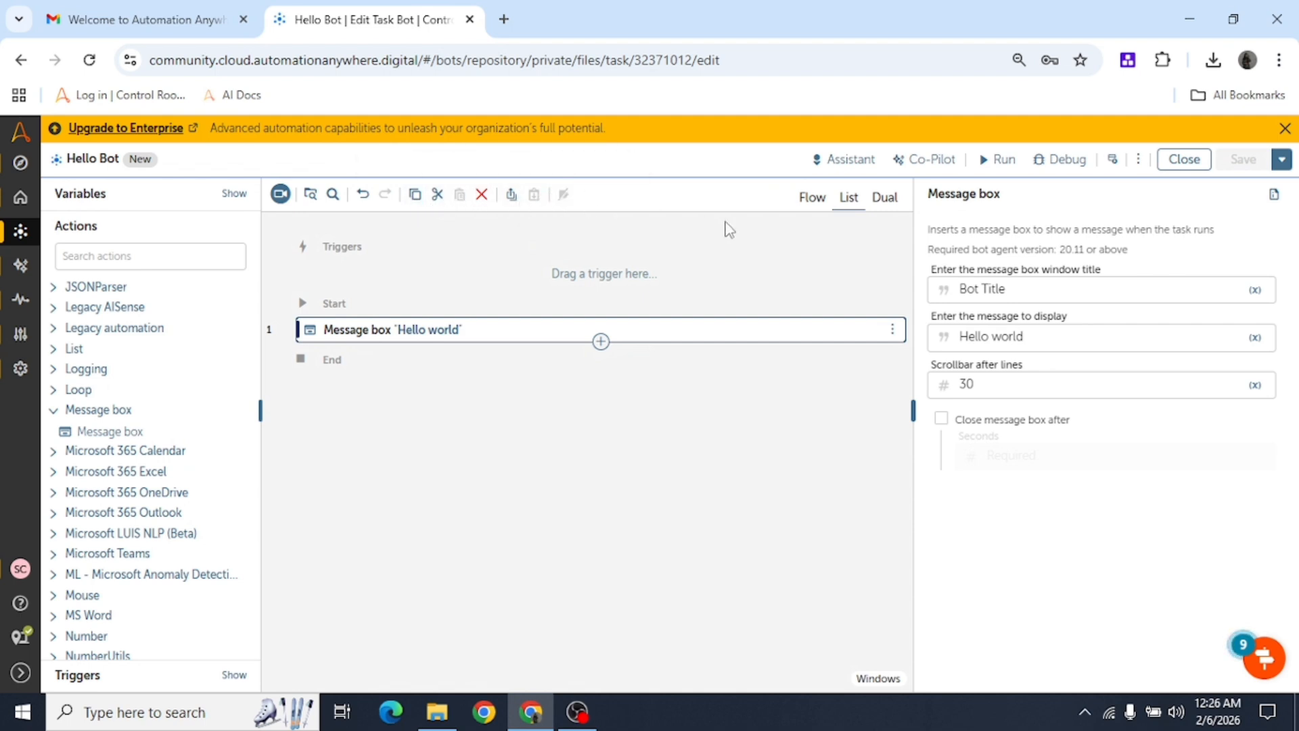
Open and close the assistant tools list, then deselect the Message box action.
click(856, 163)
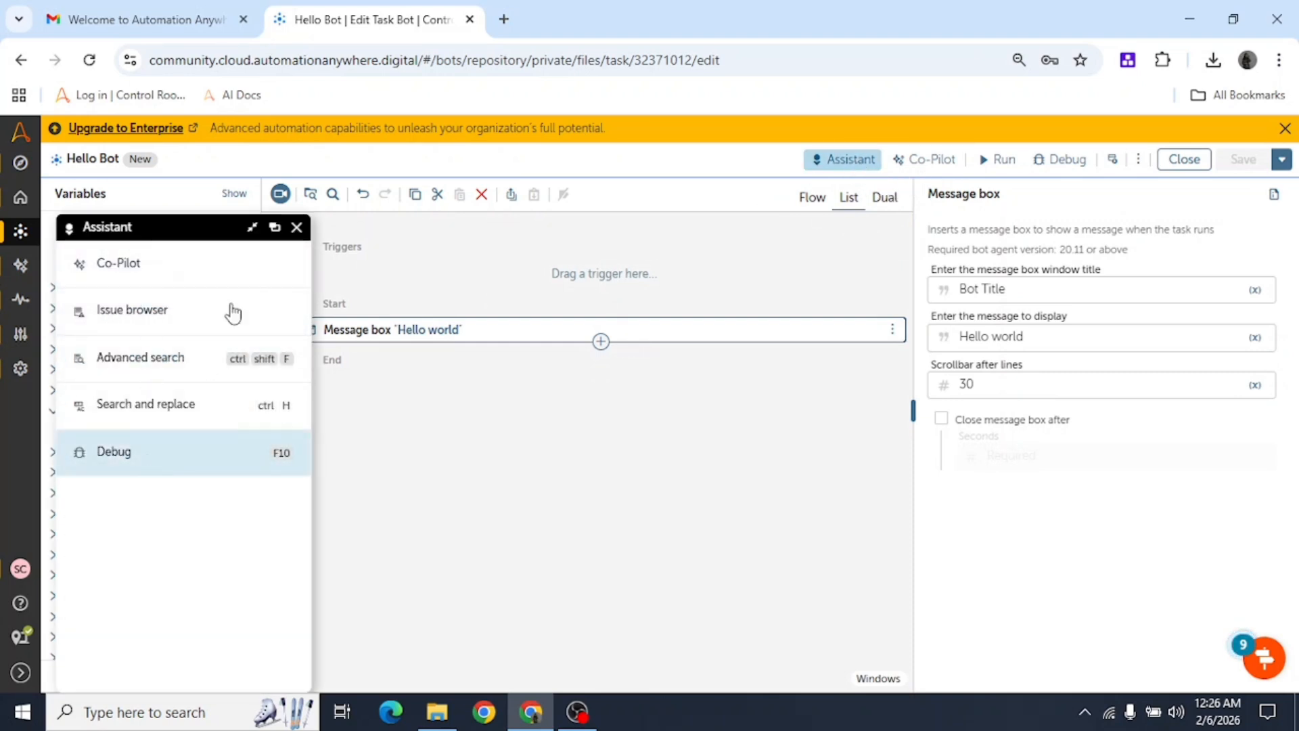
click(296, 227)
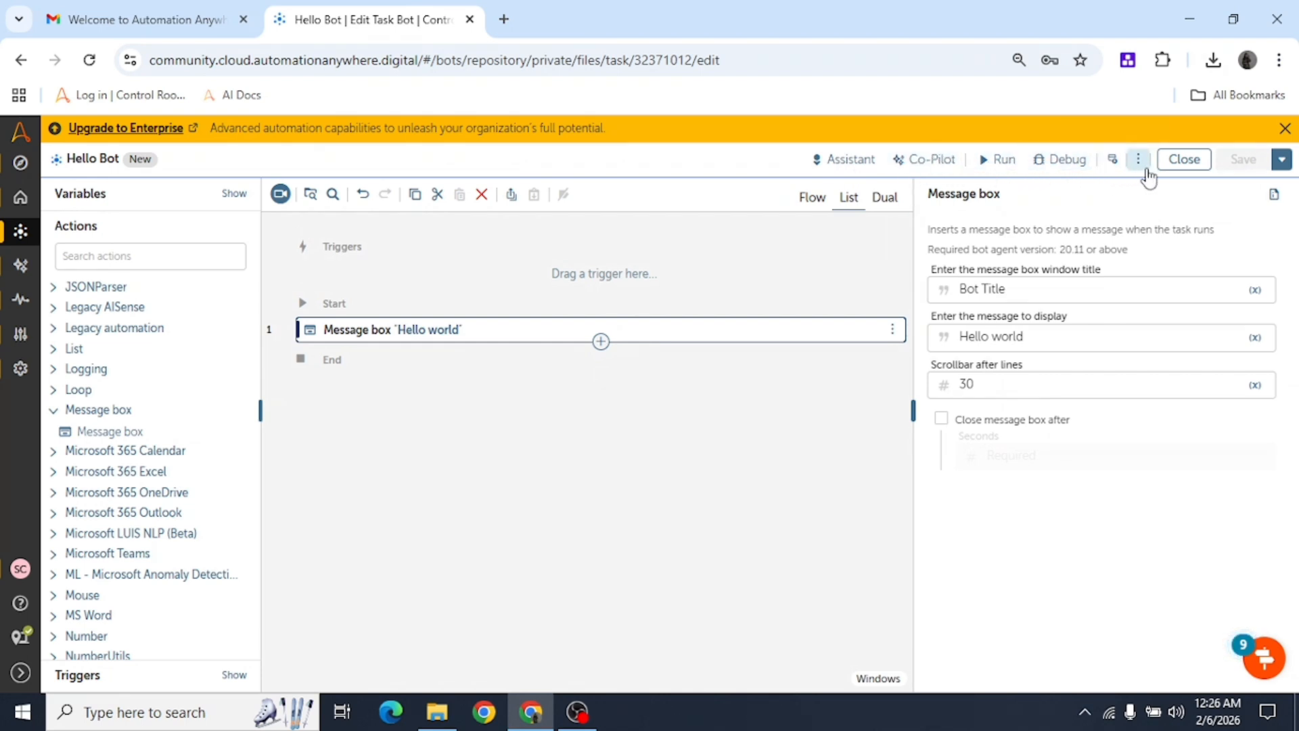
click(491, 484)
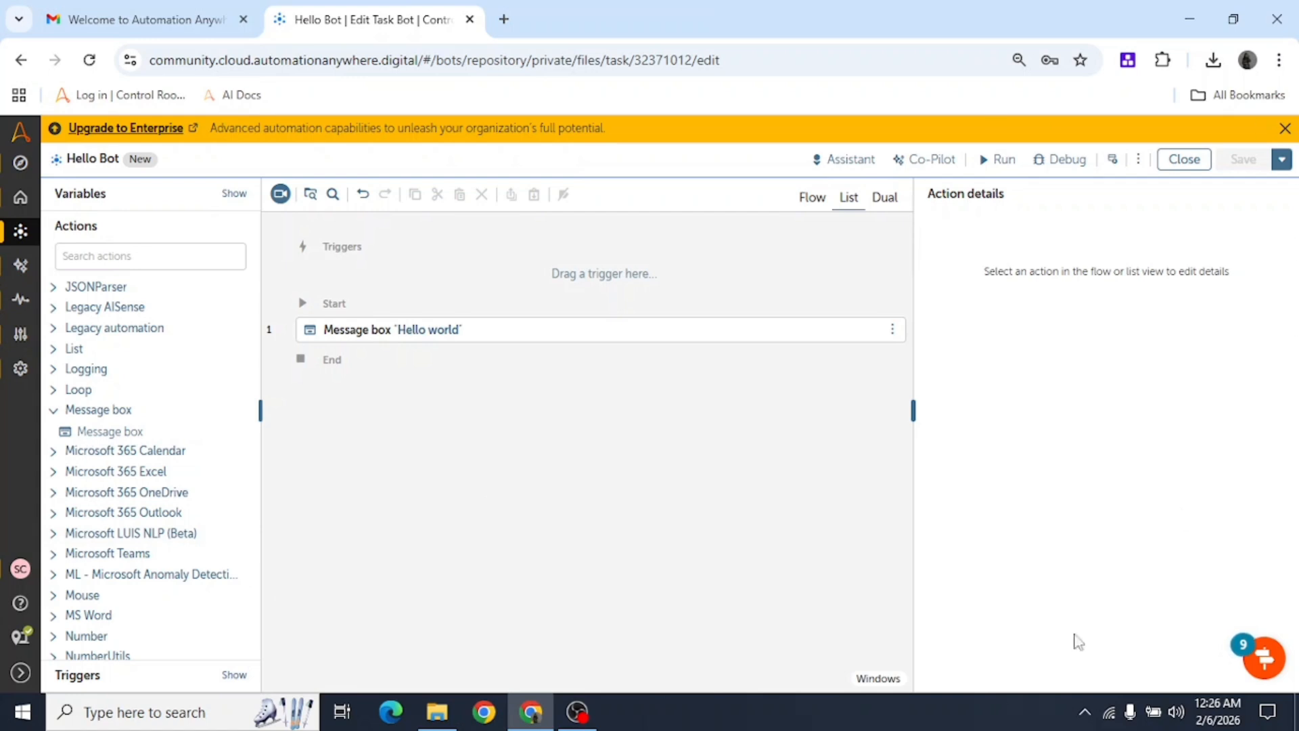